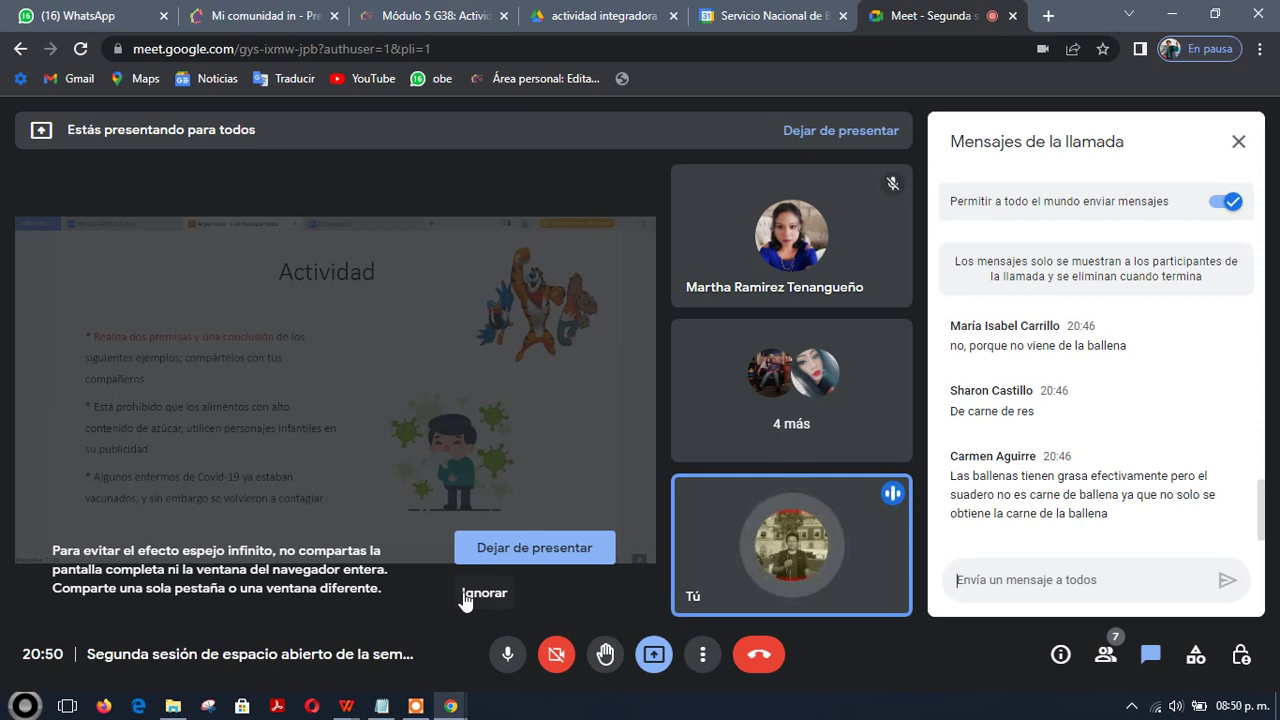
- Bring up the screen recorder's control window, pause the recording and resume it
mouse_move(419, 710)
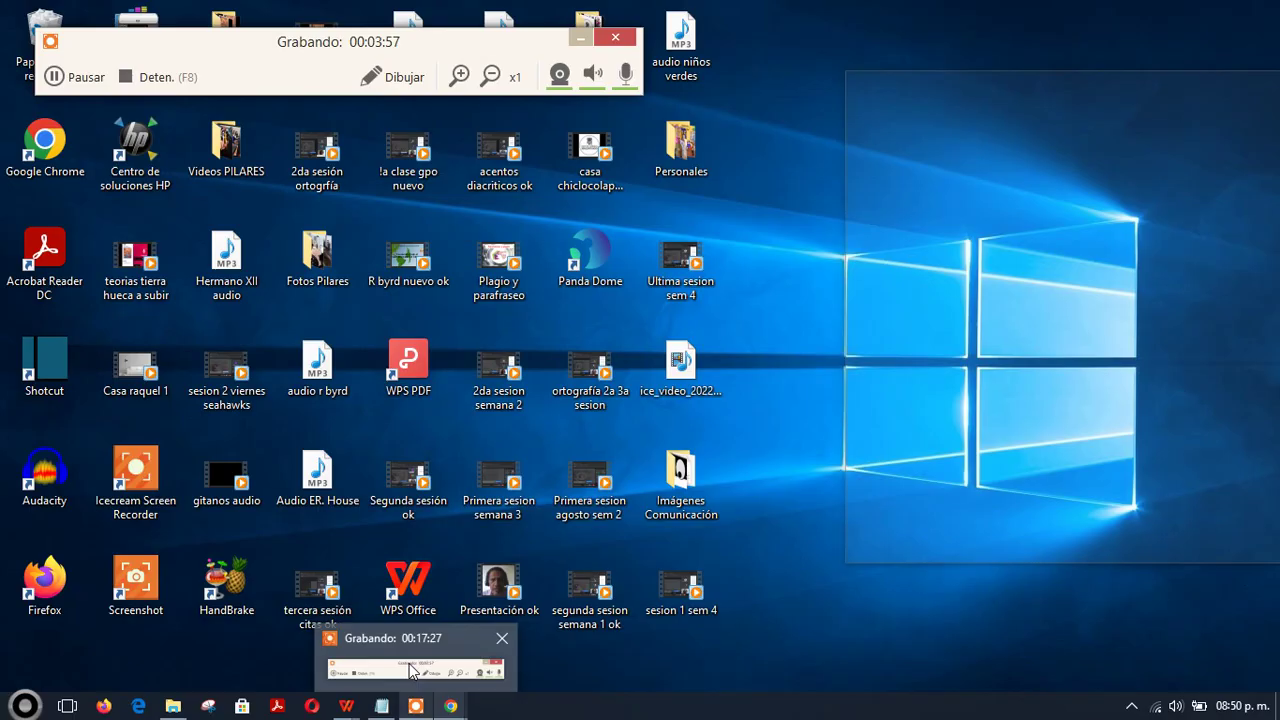
click(411, 668)
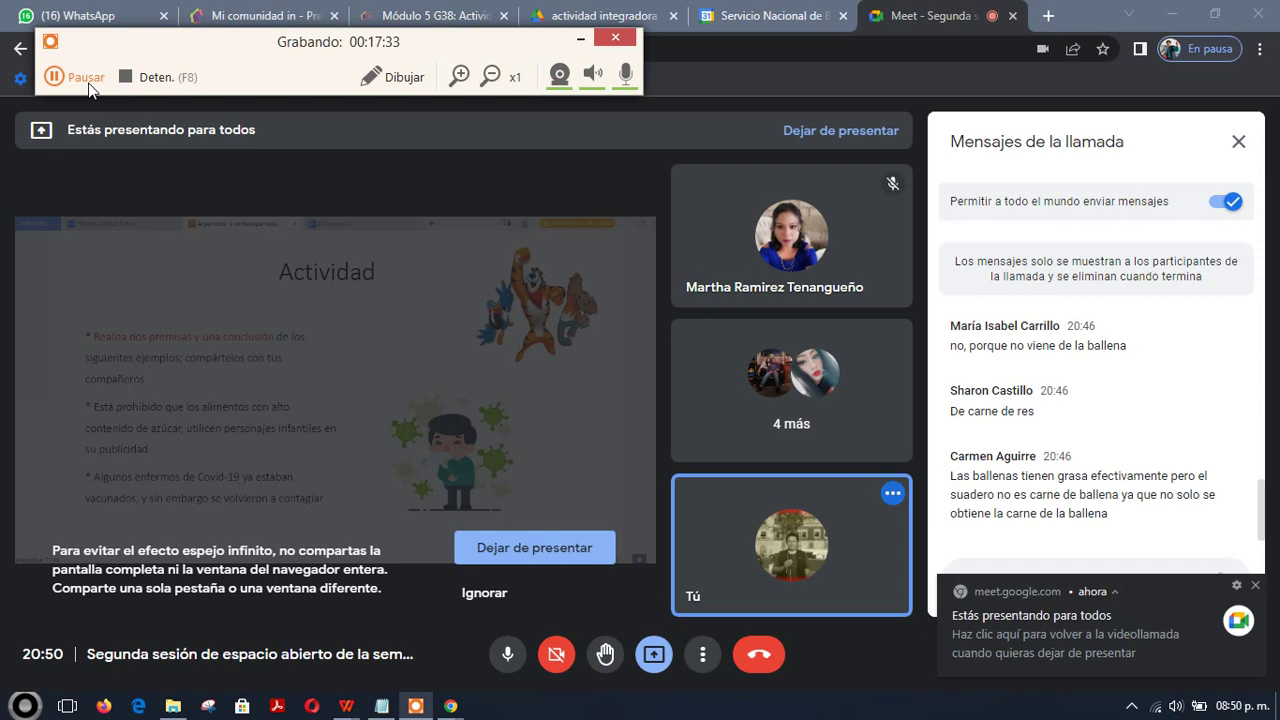
click(88, 88)
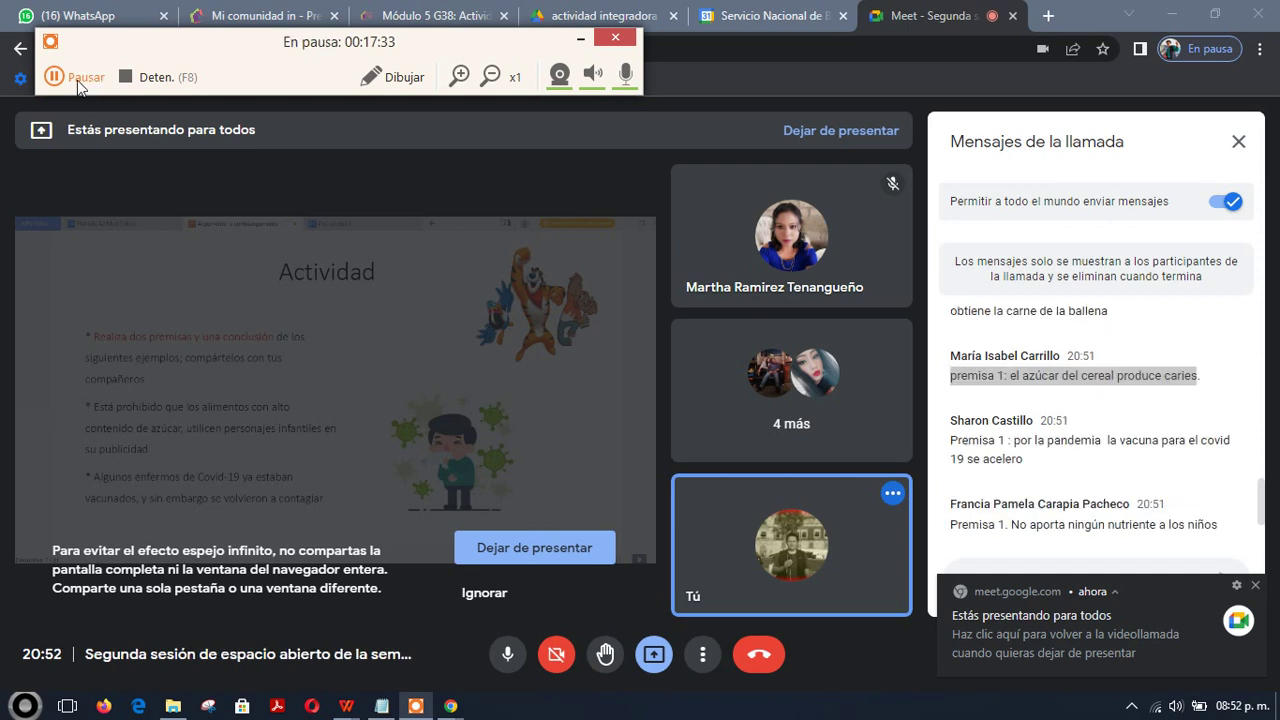
click(88, 88)
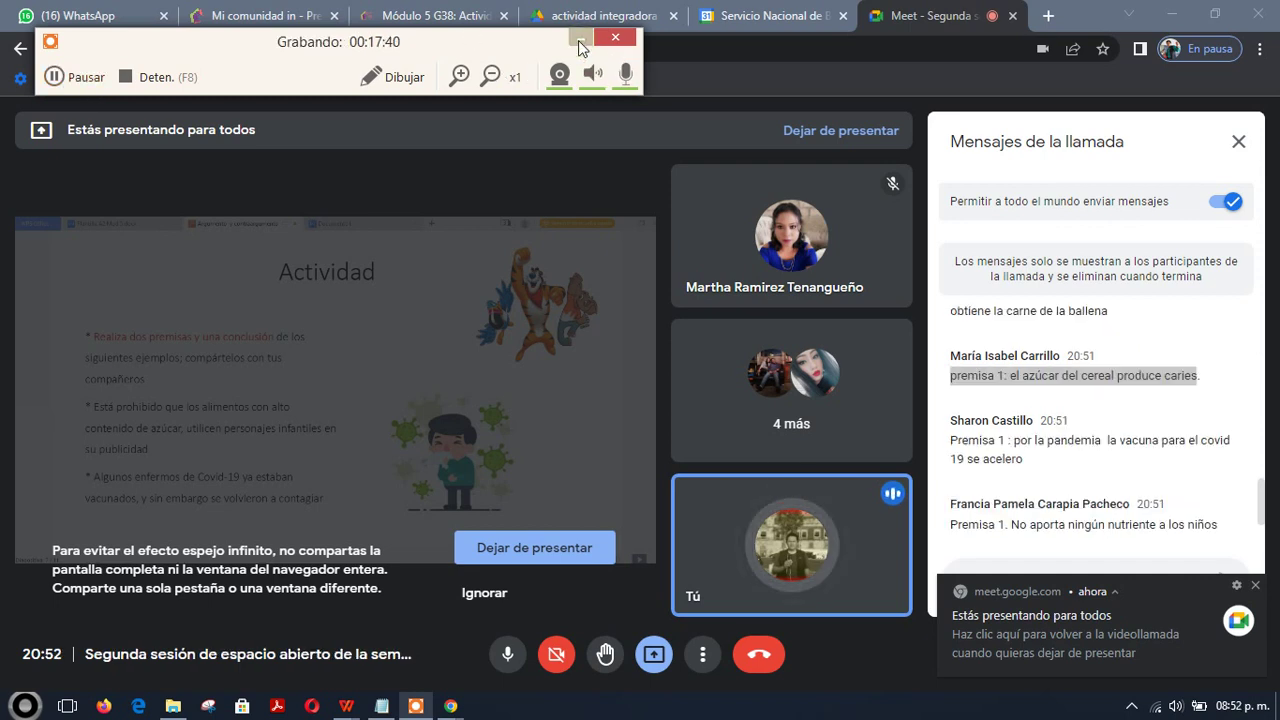
click(580, 40)
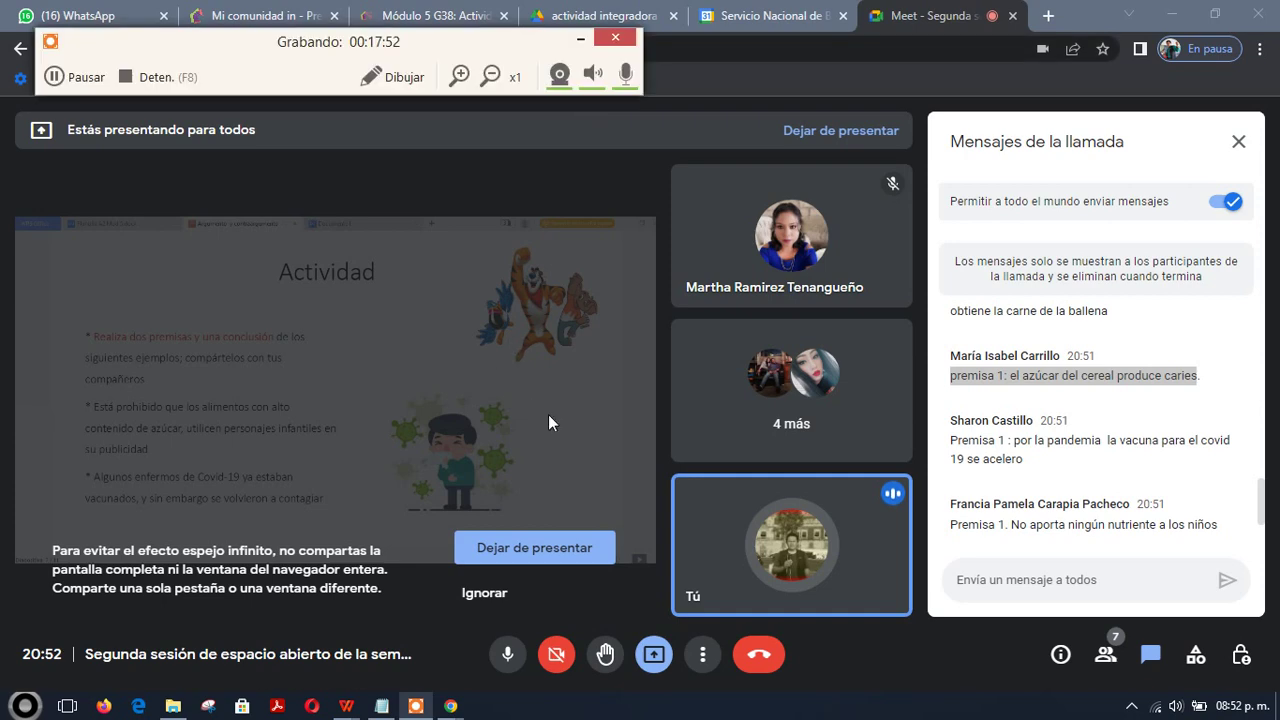
- Switch to Documento1 in WPS Office and add "premisa 1: el azúcar del cereal produce caries" below the chlorophyll example, leaving a gap
key(alt+Tab)
key(alt+Tab)
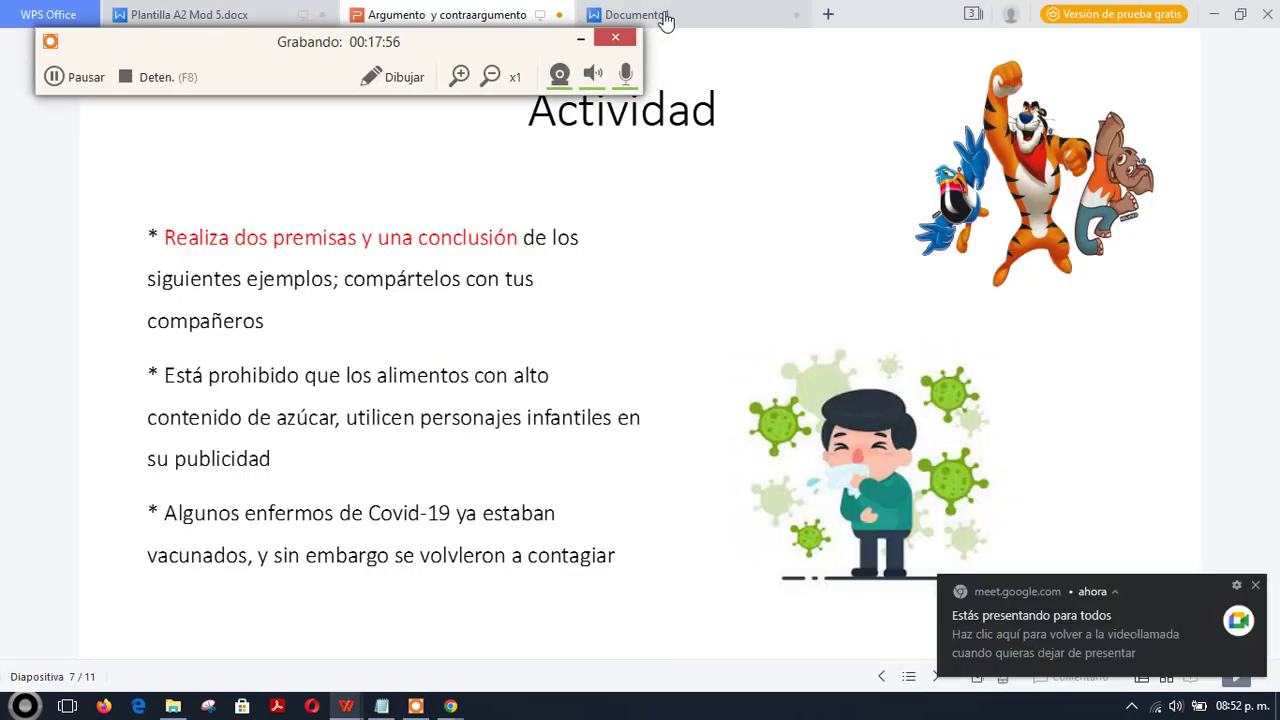
click(582, 40)
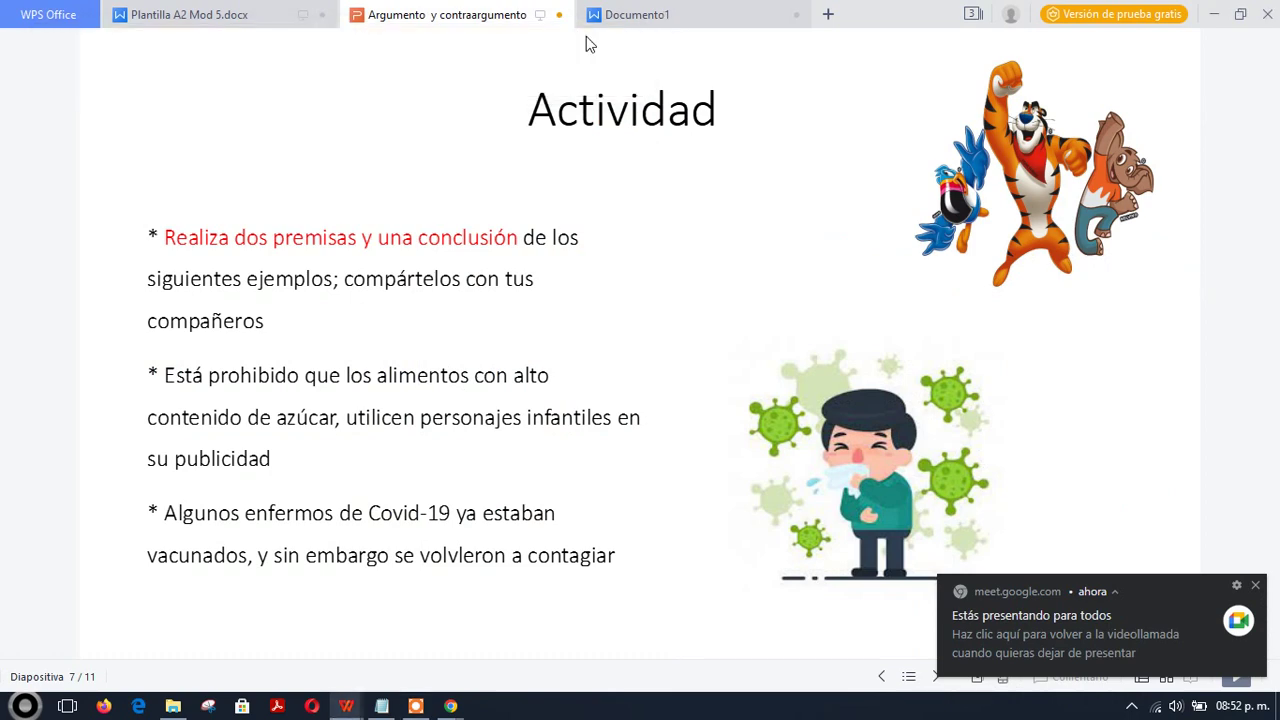
click(663, 20)
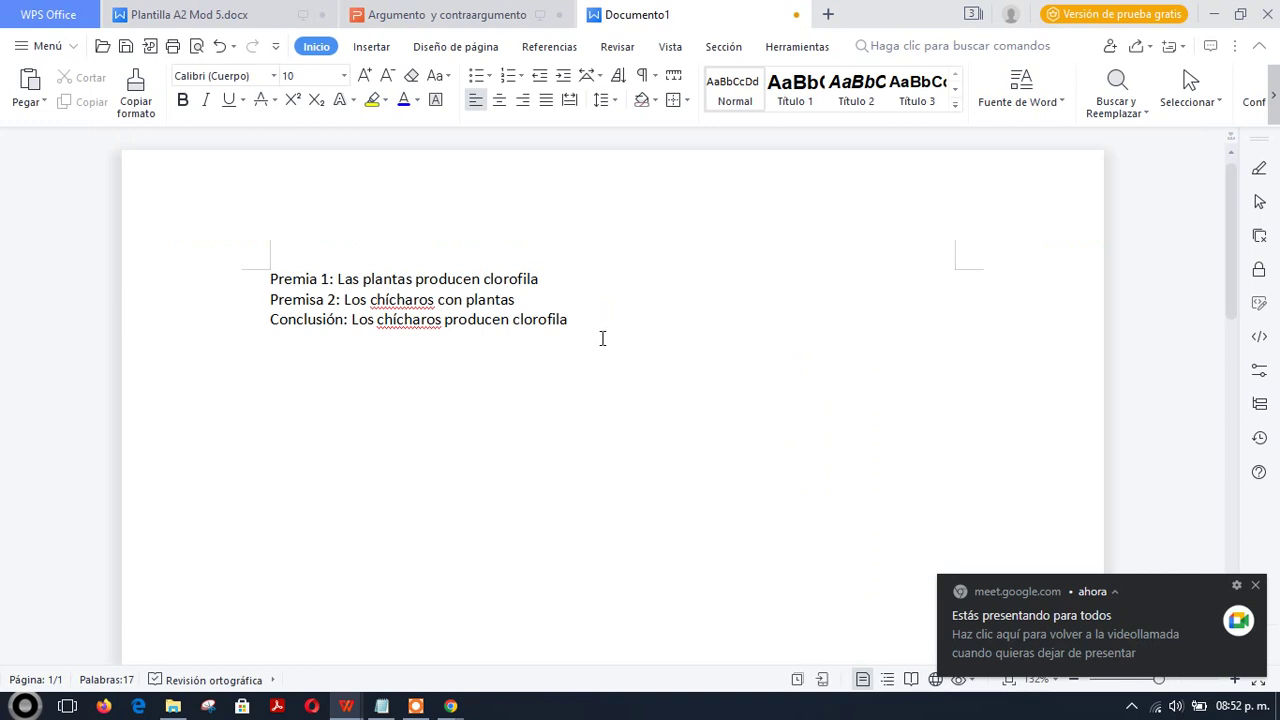
text(premisa 1: el azúcar del cereal produce caries)
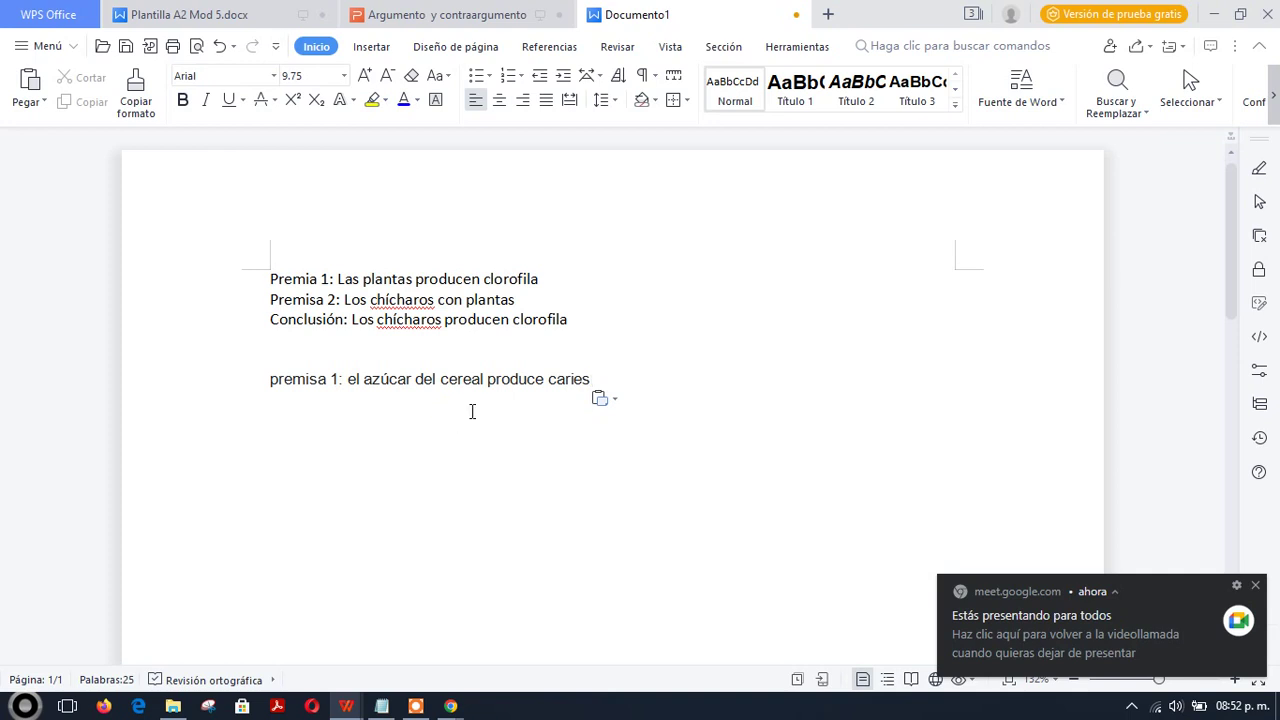
- Reword the cereal premise to read "el azúcar de los cereales procesados, produce caries"
click(437, 381)
key(BackSpace)
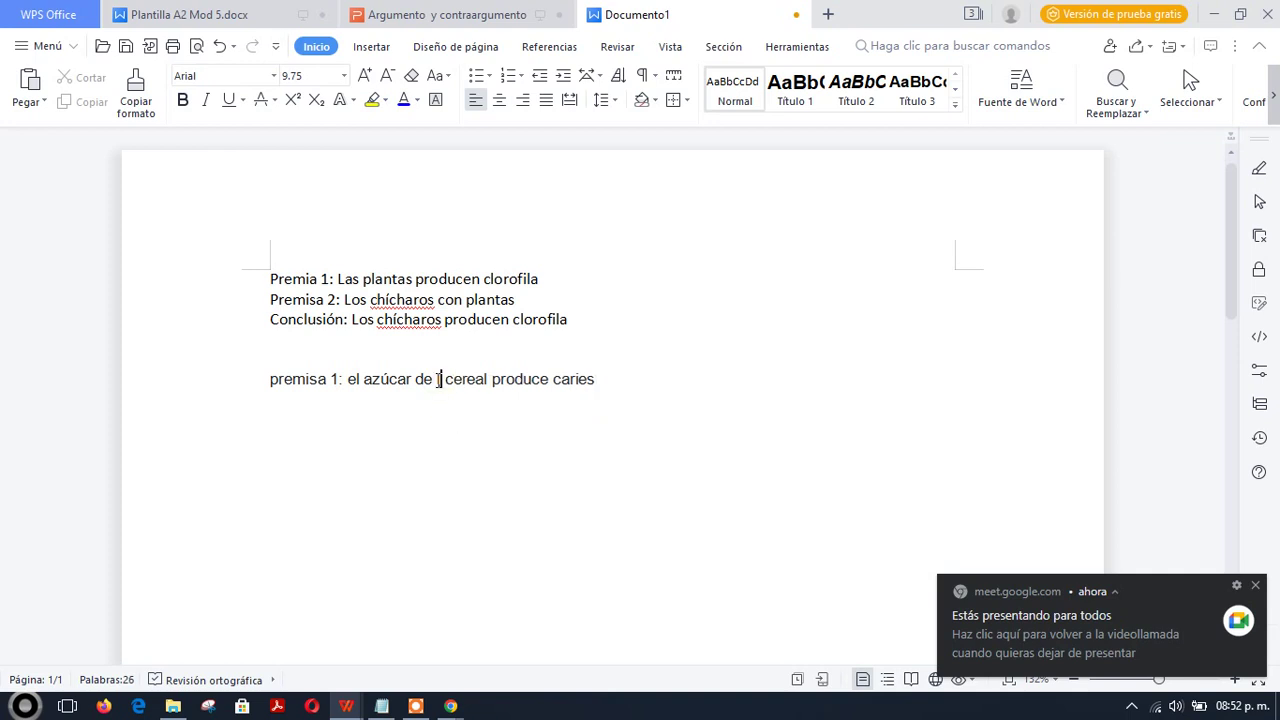
text(los)
key(Right)
key(Right)
key(Right)
key(Right)
key(Right)
key(Right)
key(Right)
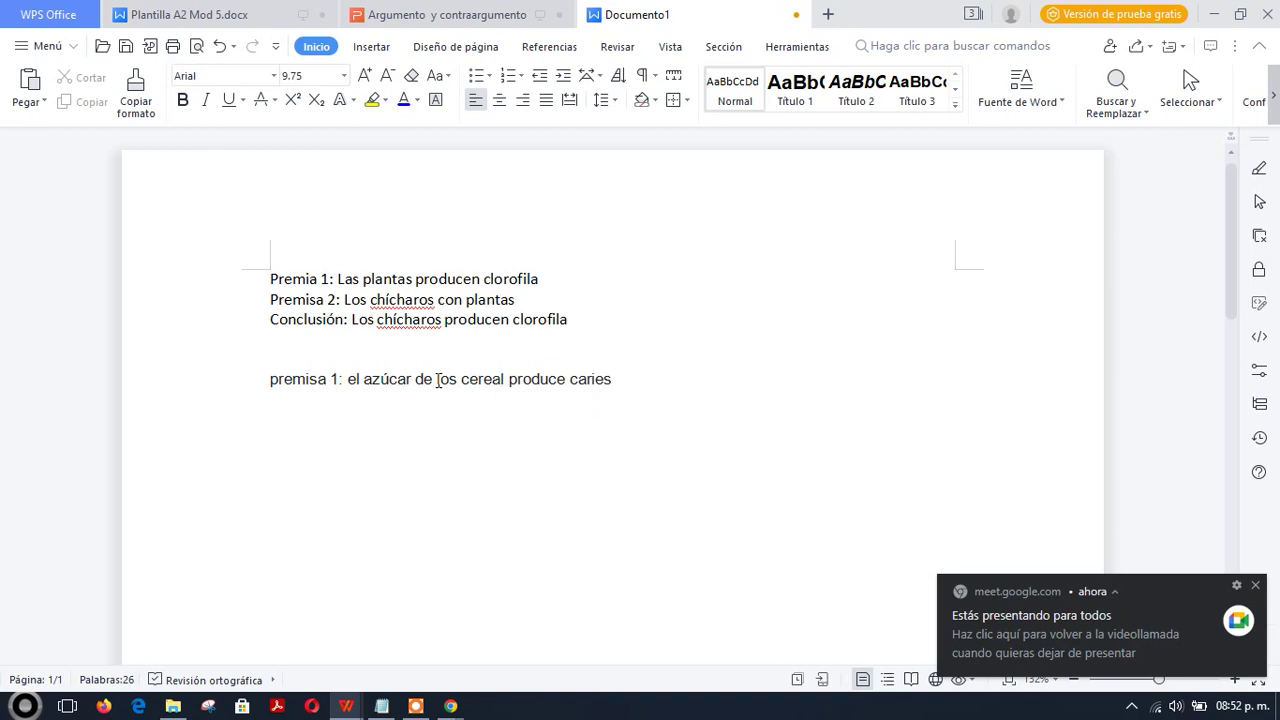
text(es )
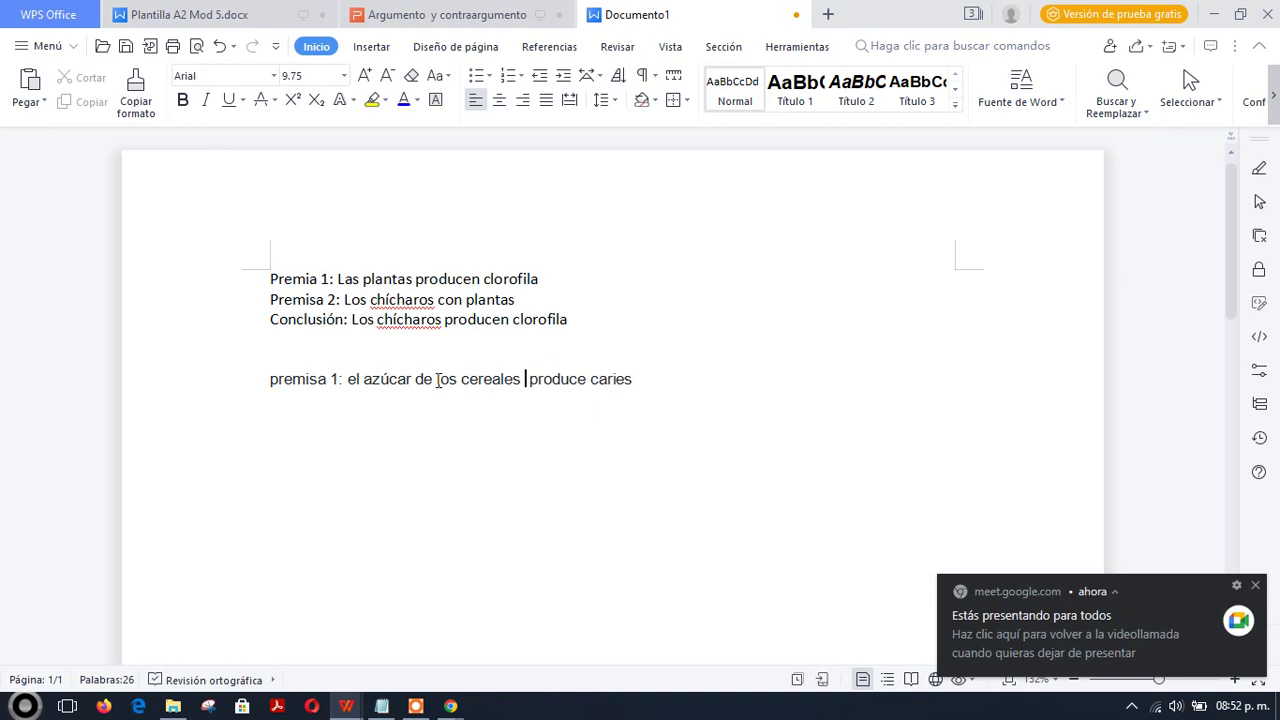
text(procesados,)
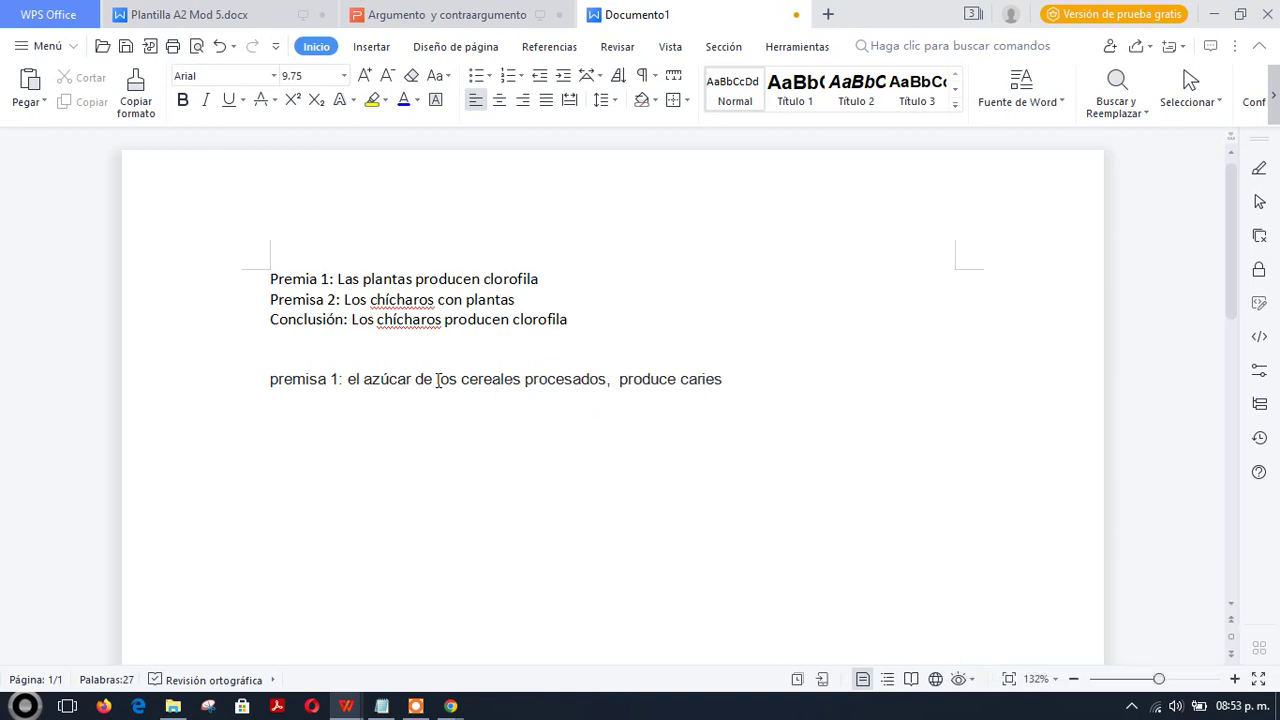
key(Delete)
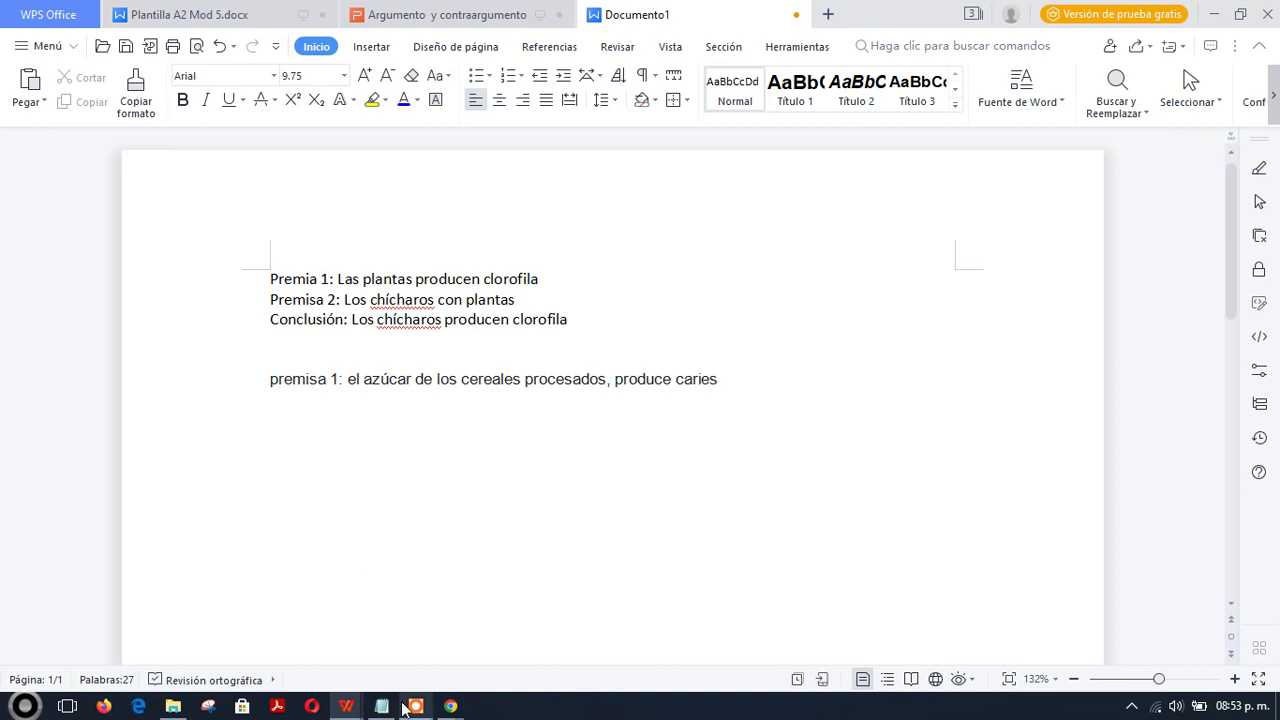
- Switch to the Google Meet call and copy the chat message "Premisa 1. No aporta ningún nutriente a los niños"
mouse_move(371, 712)
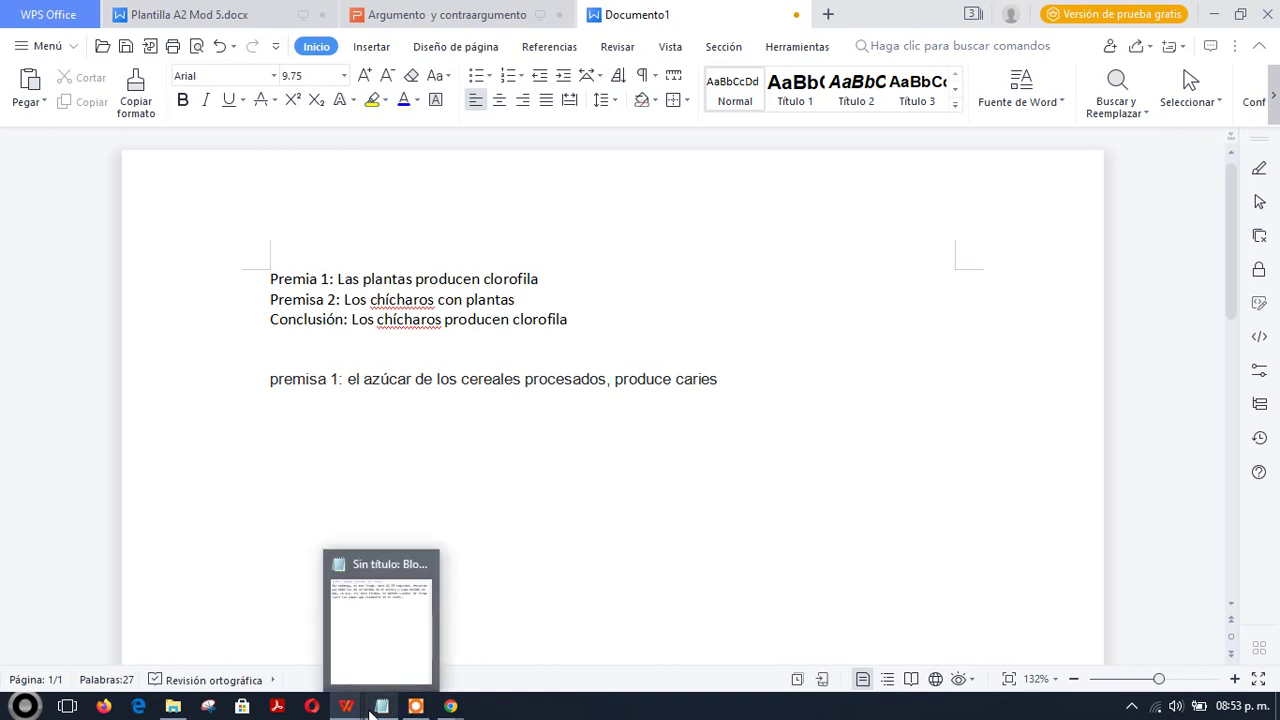
click(451, 707)
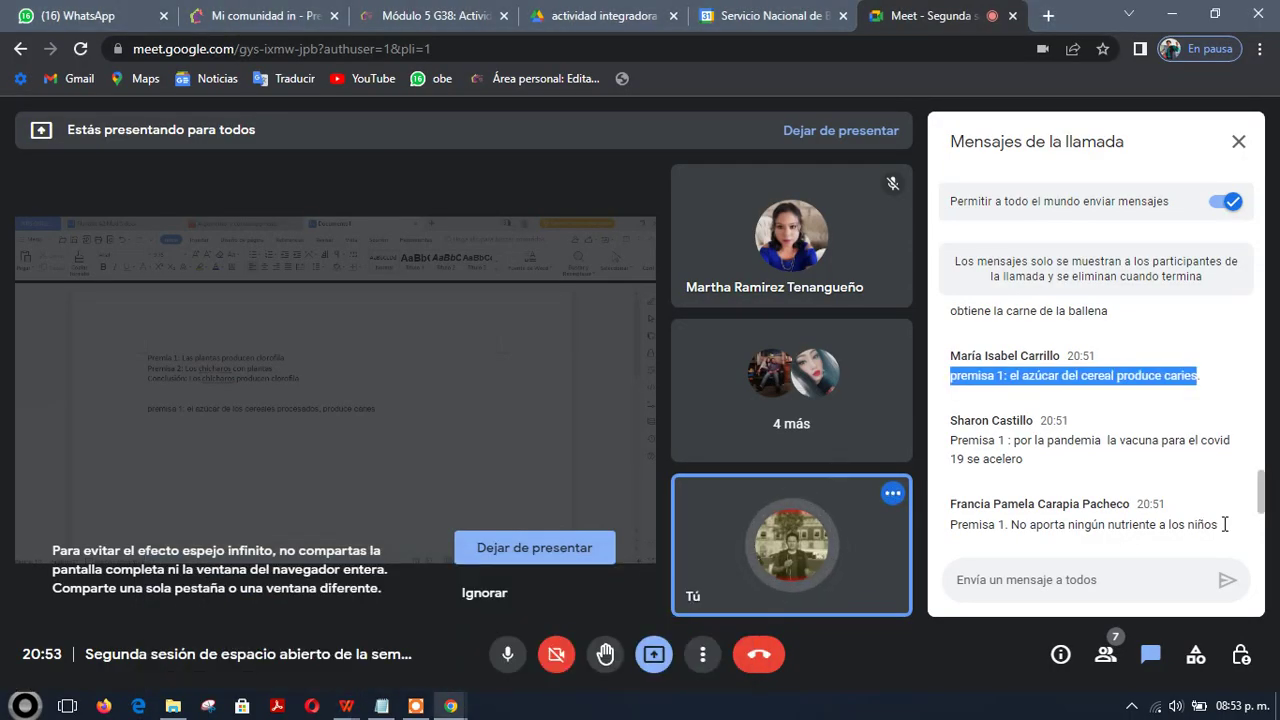
drag(1224, 524, 951, 517)
key(ctrl+c)
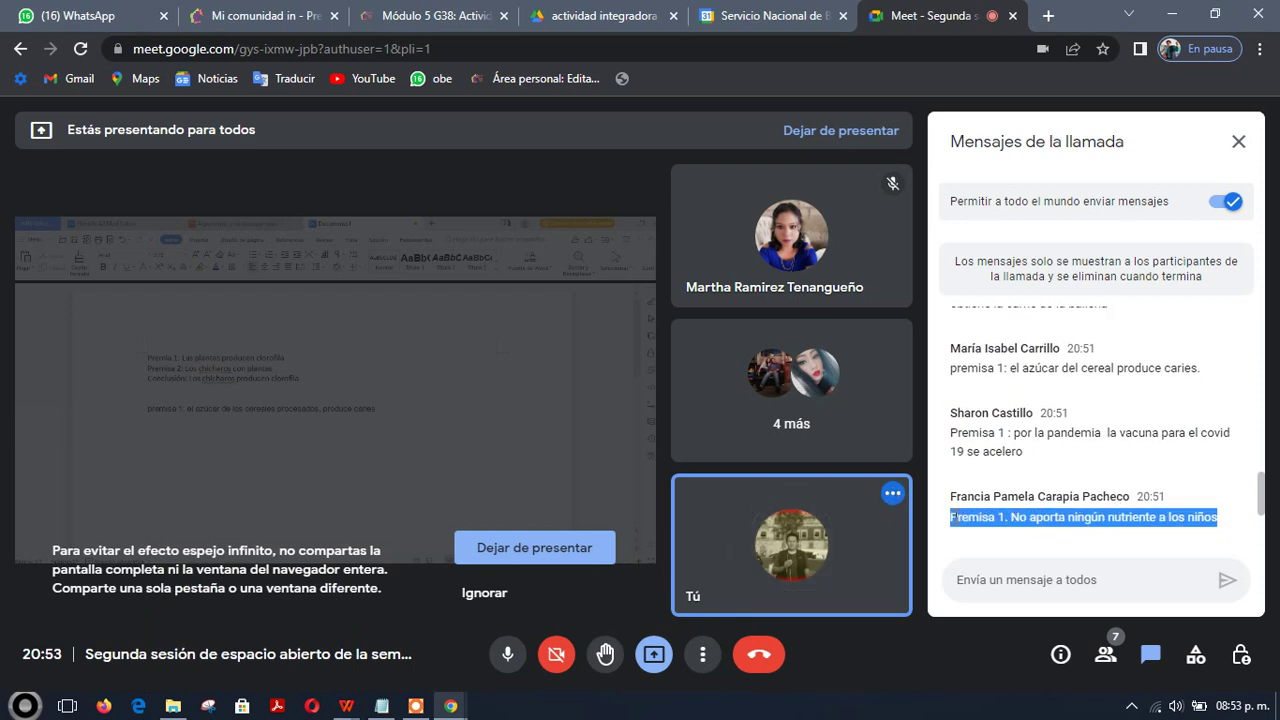
right_click(955, 520)
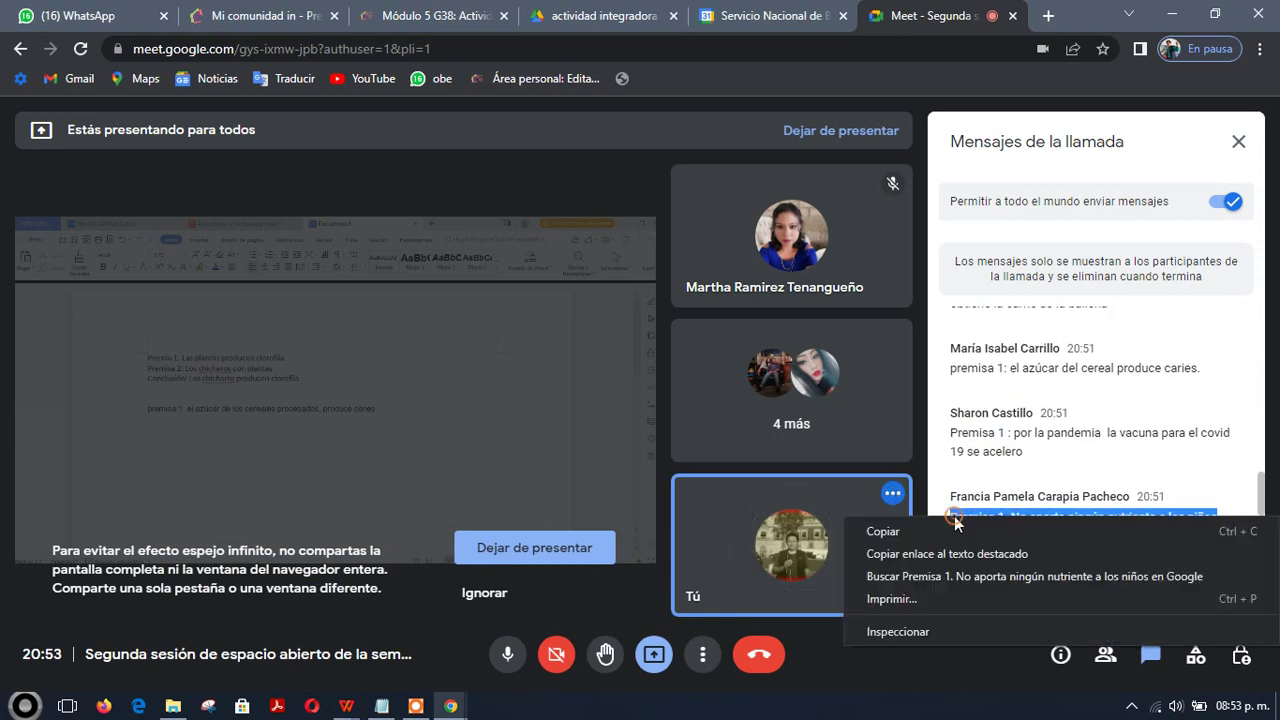
click(884, 533)
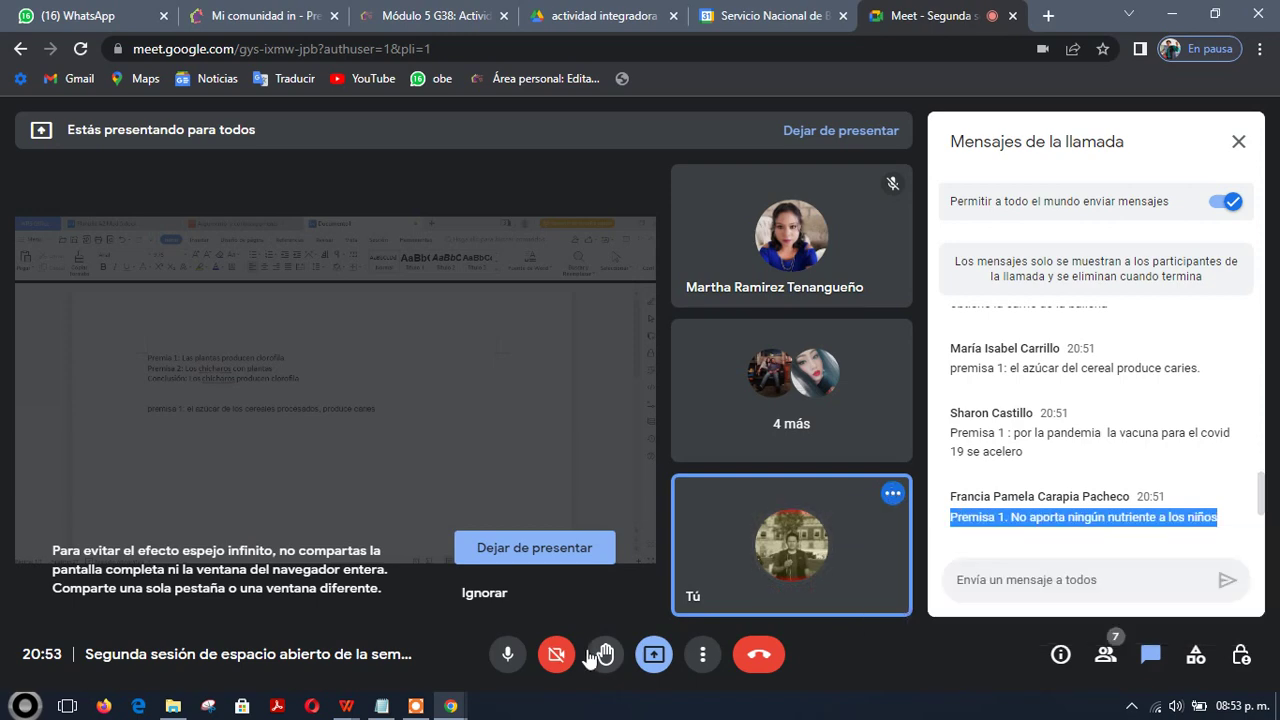
- Return to Documento1 in WPS Office and paste the copied message on a new line under the cereal premise
key(alt+Tab)
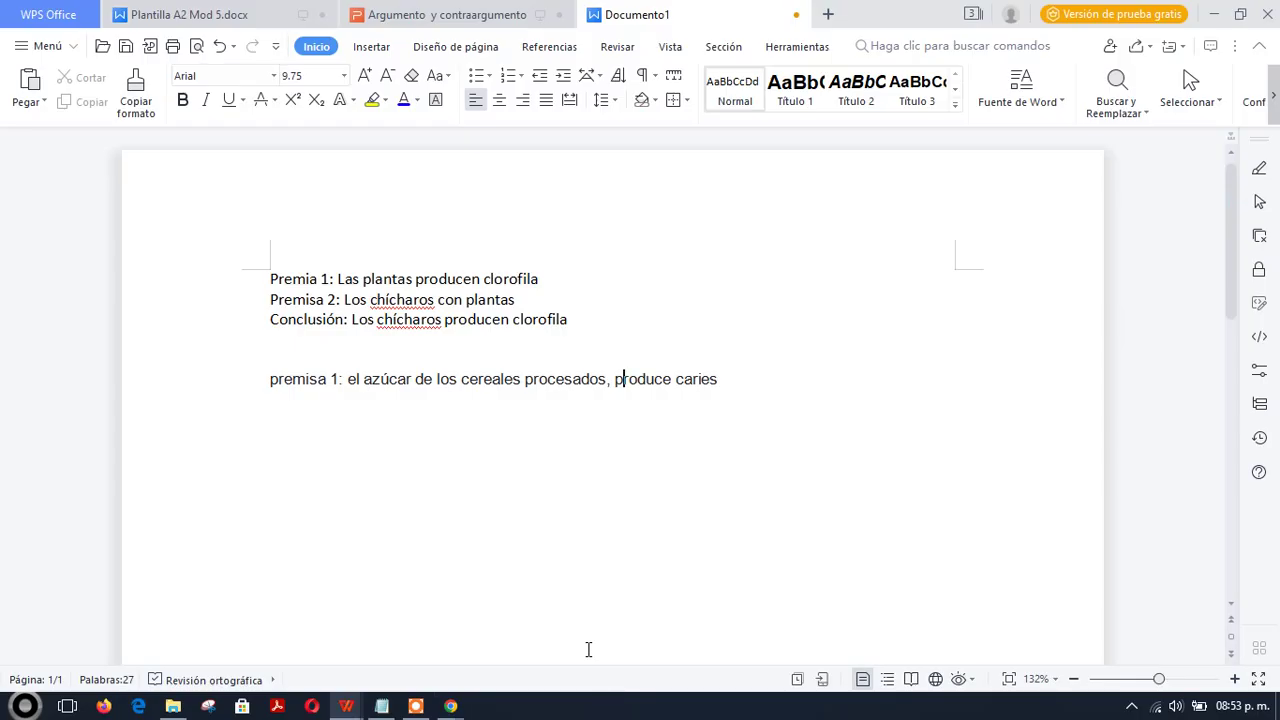
key(Right)
key(Right)
key(Right)
key(Right)
key(Right)
key(Right)
key(Right)
key(Right)
key(Right)
key(Right)
key(Right)
key(Right)
key(Right)
key(Return)
key(ctrl+v)
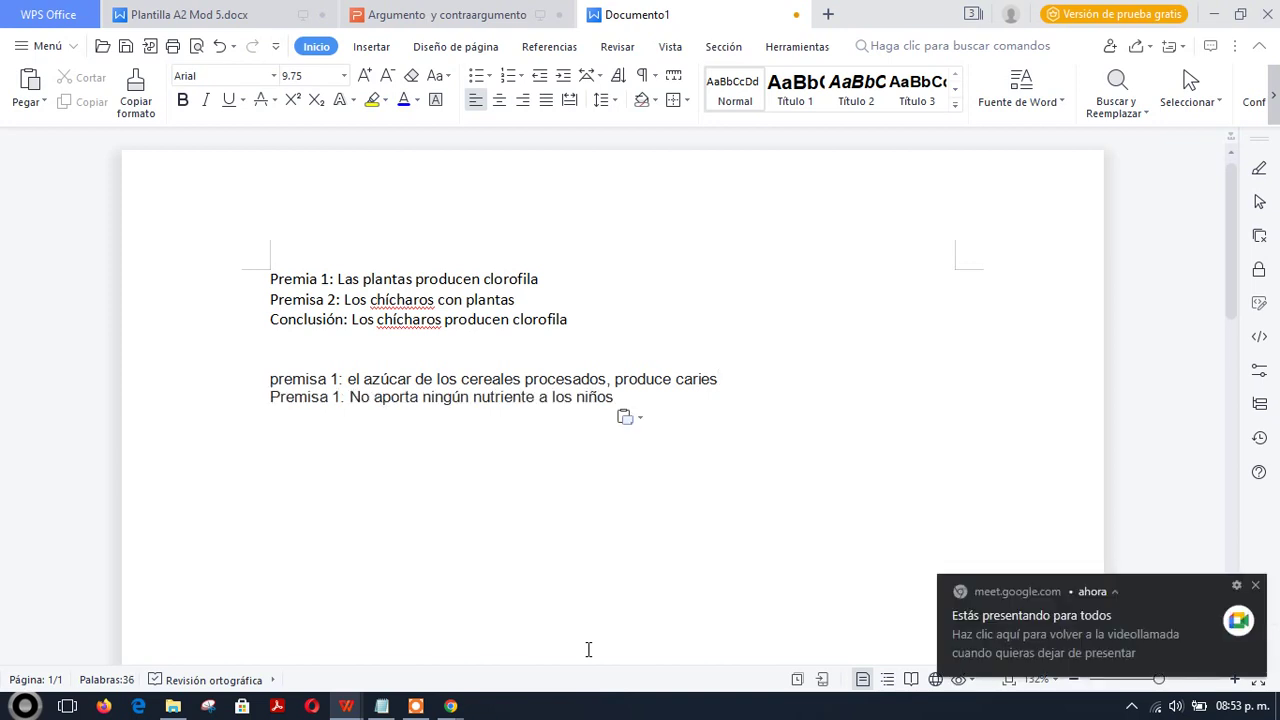
- Replace the space after "Premisa" in the pasted line with "2:"
key(Left)
key(Left)
key(Left)
key(Left)
key(Left)
key(Left)
key(Left)
key(Left)
key(Left)
key(Left)
key(Left)
key(Left)
key(Left)
key(Left)
key(Left)
key(Left)
key(Left)
key(Left)
key(Left)
key(Left)
key(ctrl+Left)
key(ctrl+Left)
key(ctrl+Left)
key(Left)
key(Left)
key(Left)
key(BackSpace)
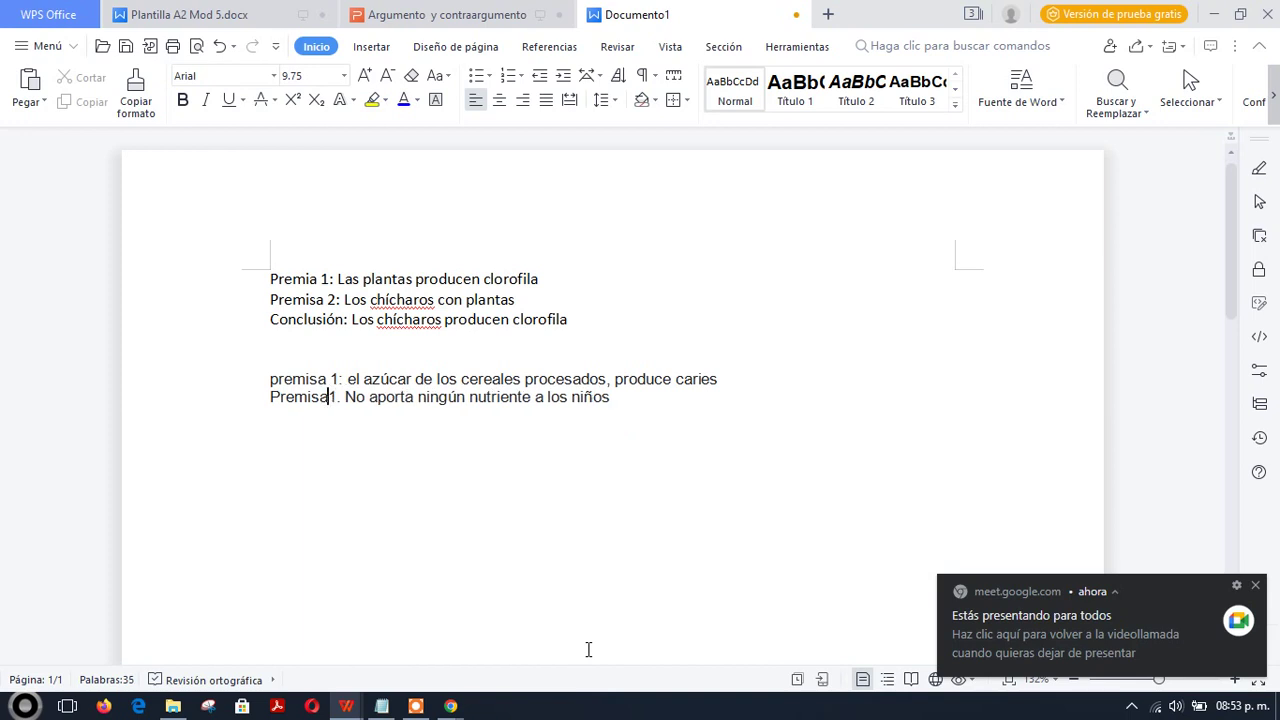
text(2:)
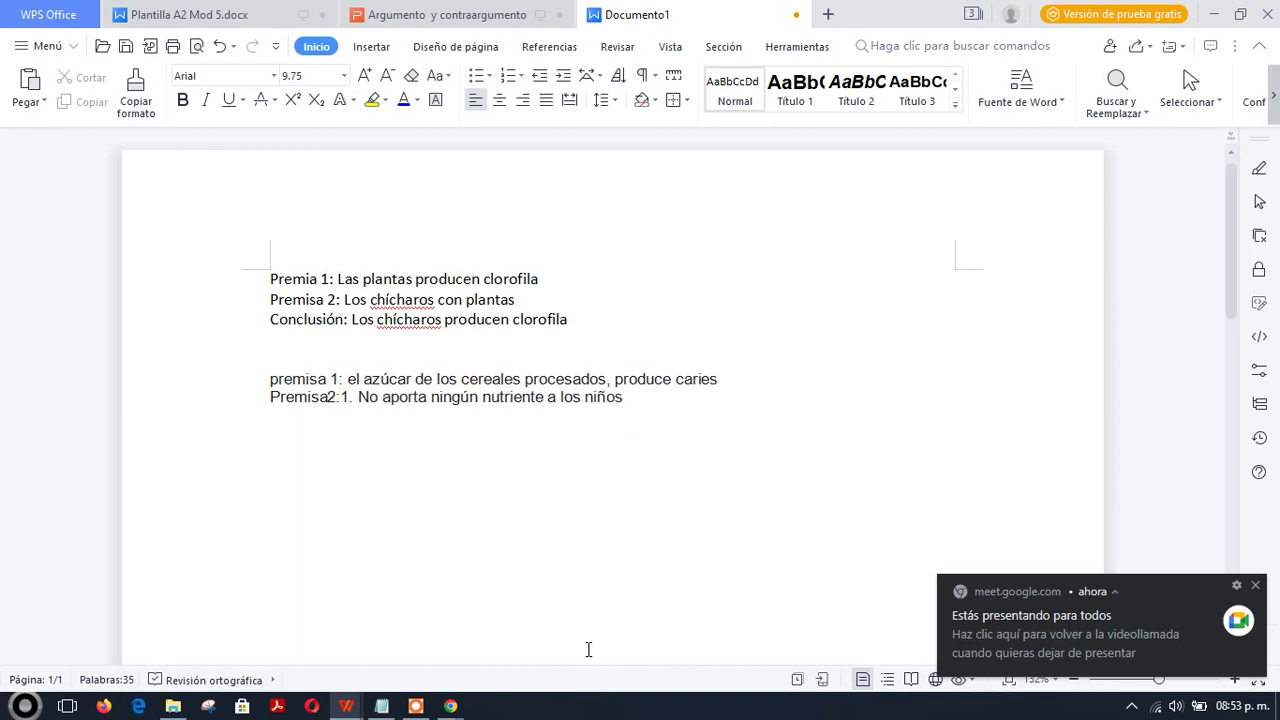
- Insert "Los cereales precosados" before "No aporta" in the second premise and make the "No" lowercase
key(Right)
key(Right)
key(Right)
text(Los cereale)
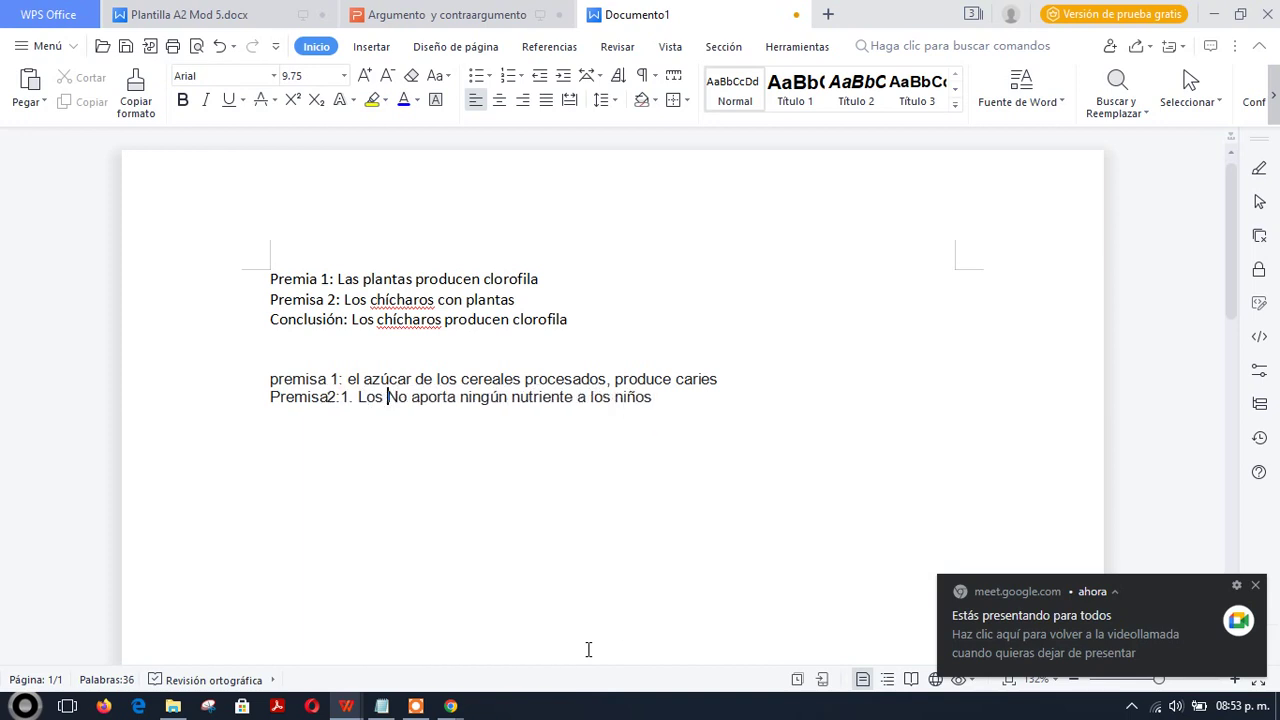
text(s p)
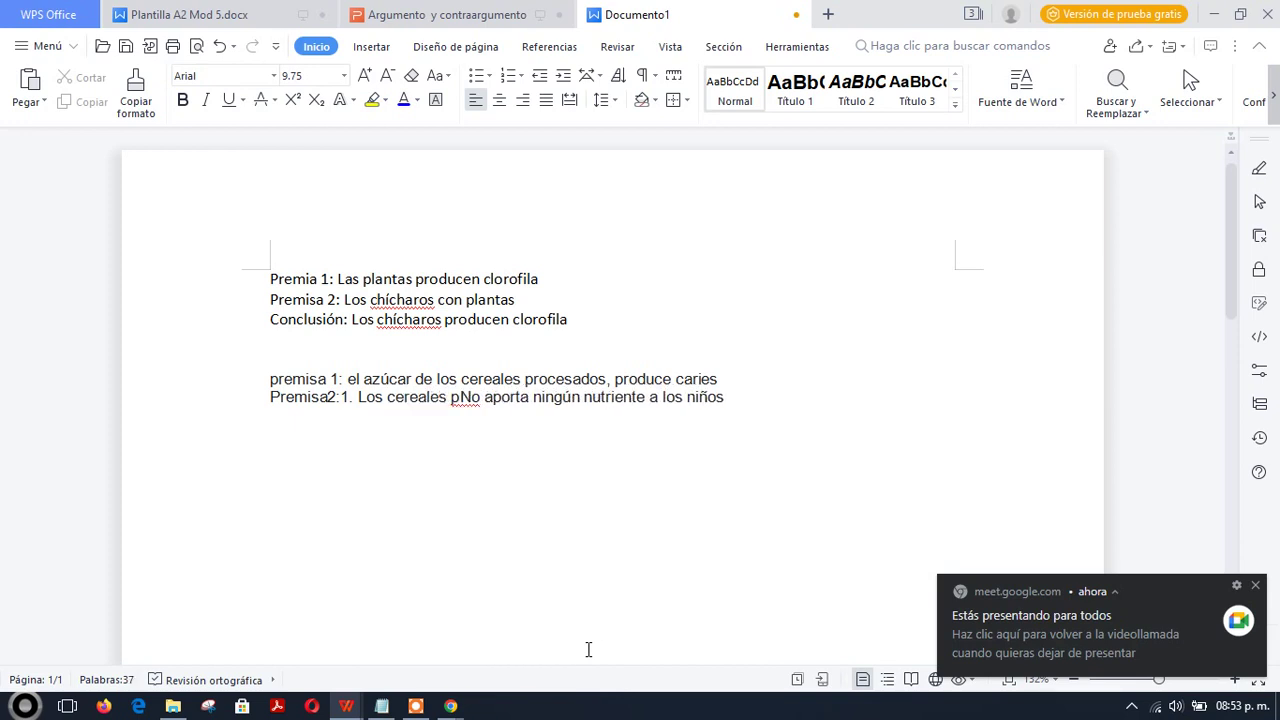
text(rec)
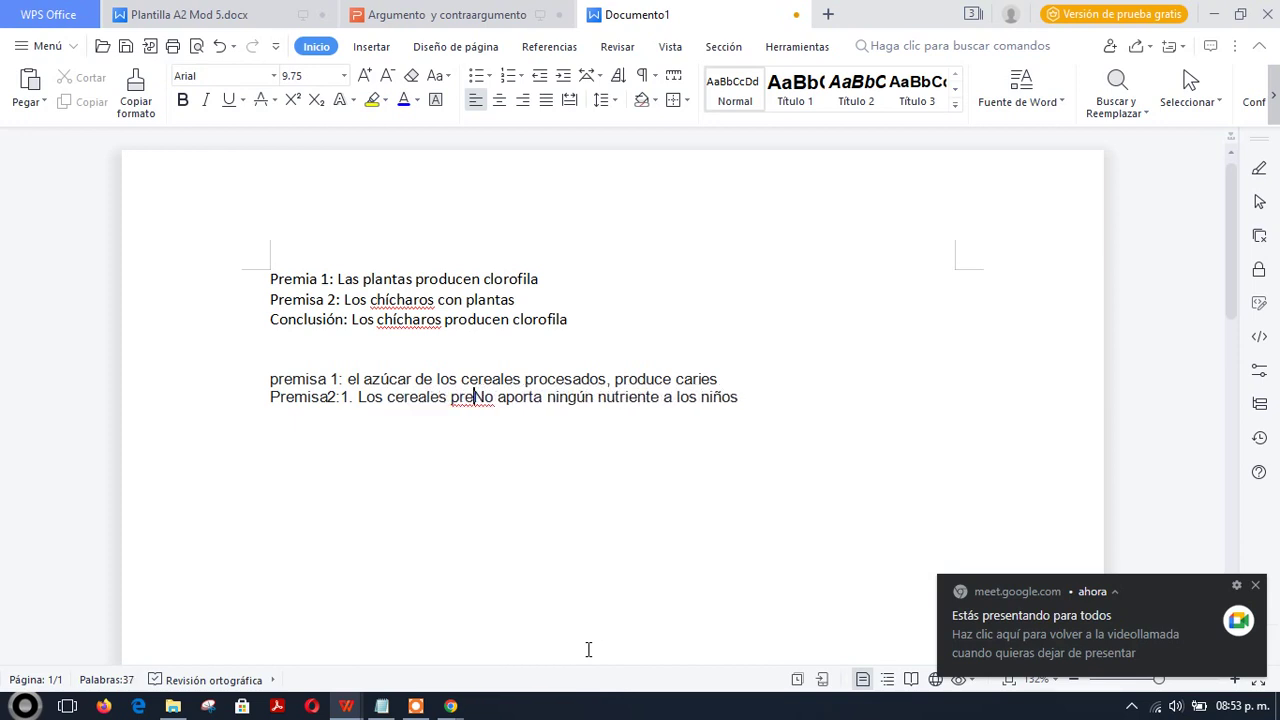
text(osados)
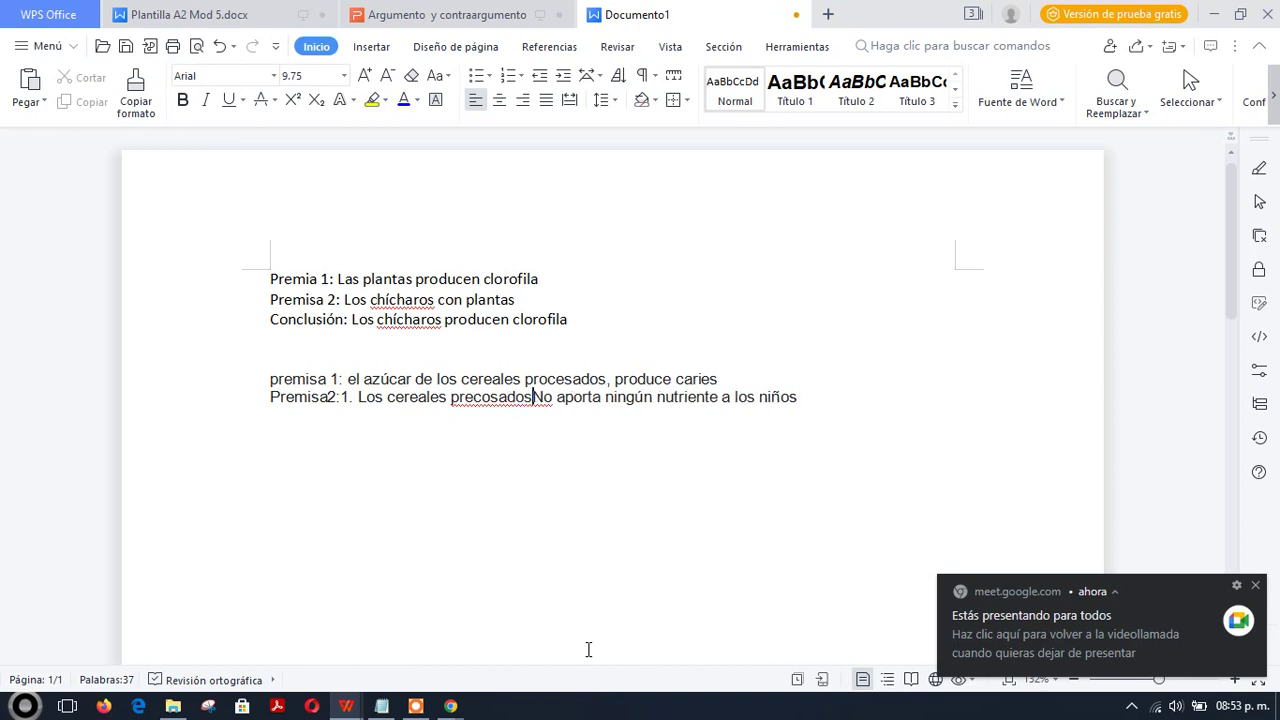
key(Delete)
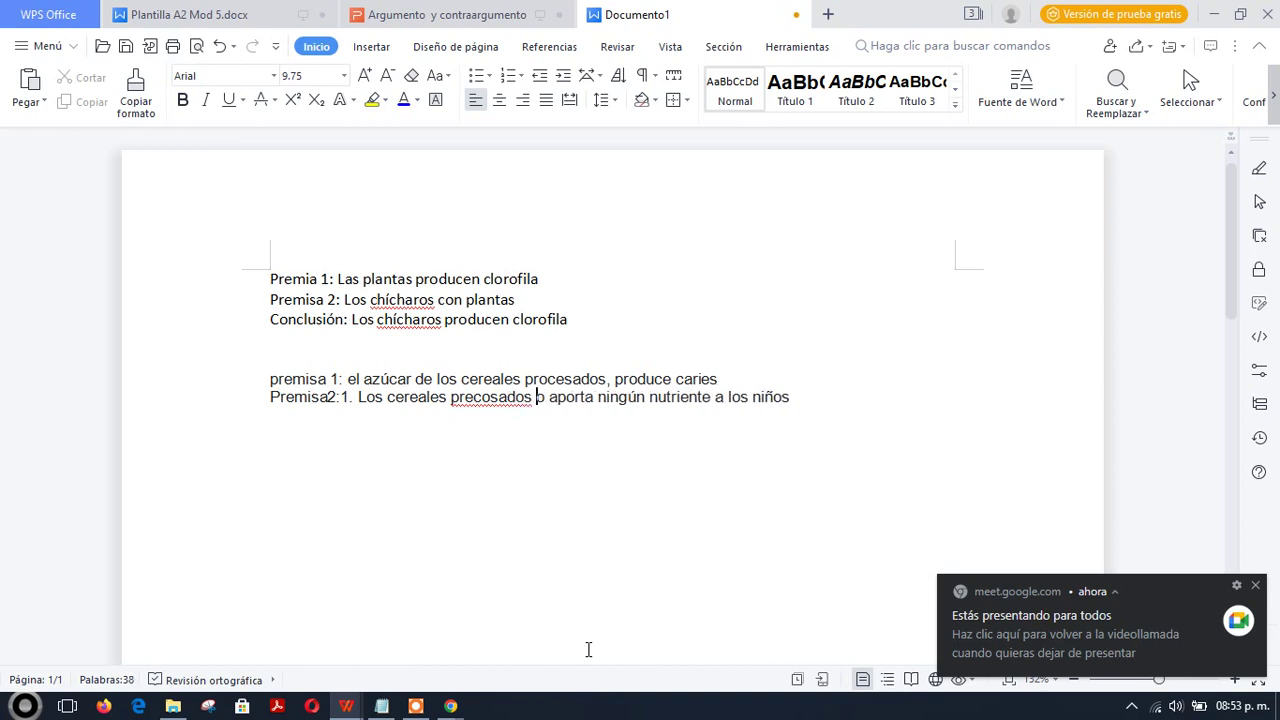
text(n)
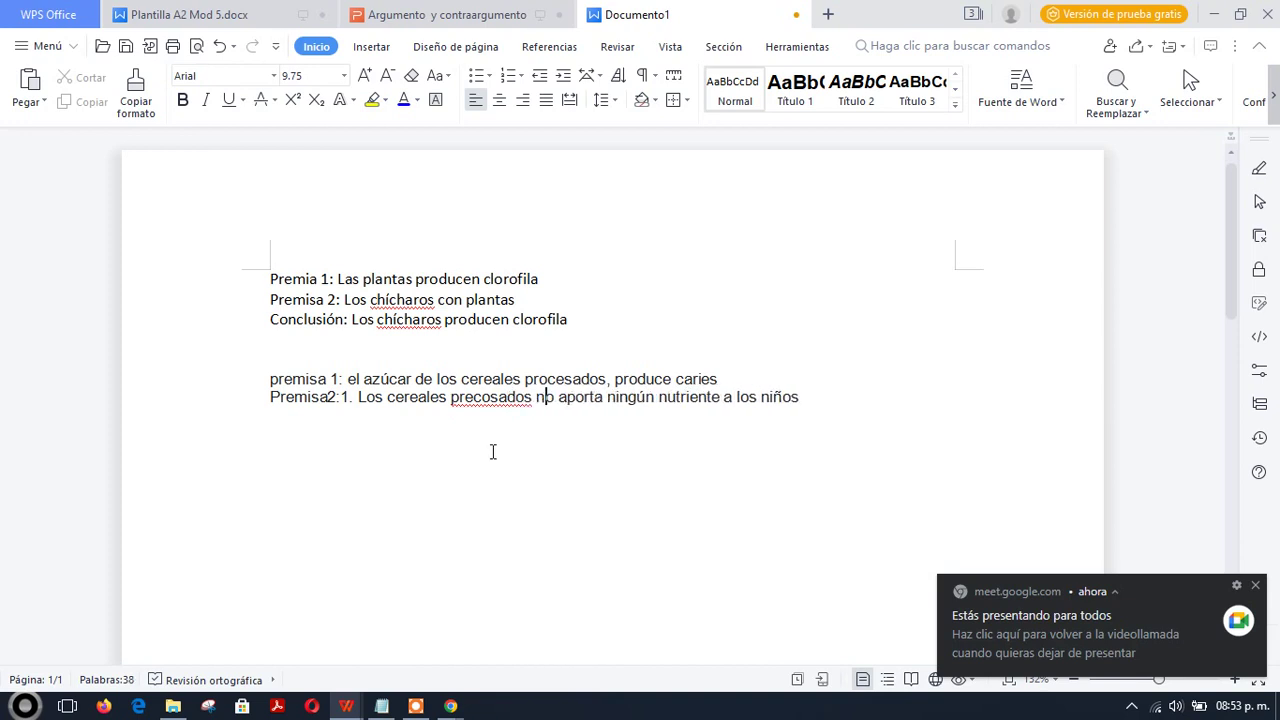
- Correct the misspelled "precosados" to the suggested spelling "procesados"
click(493, 399)
right_click(493, 399)
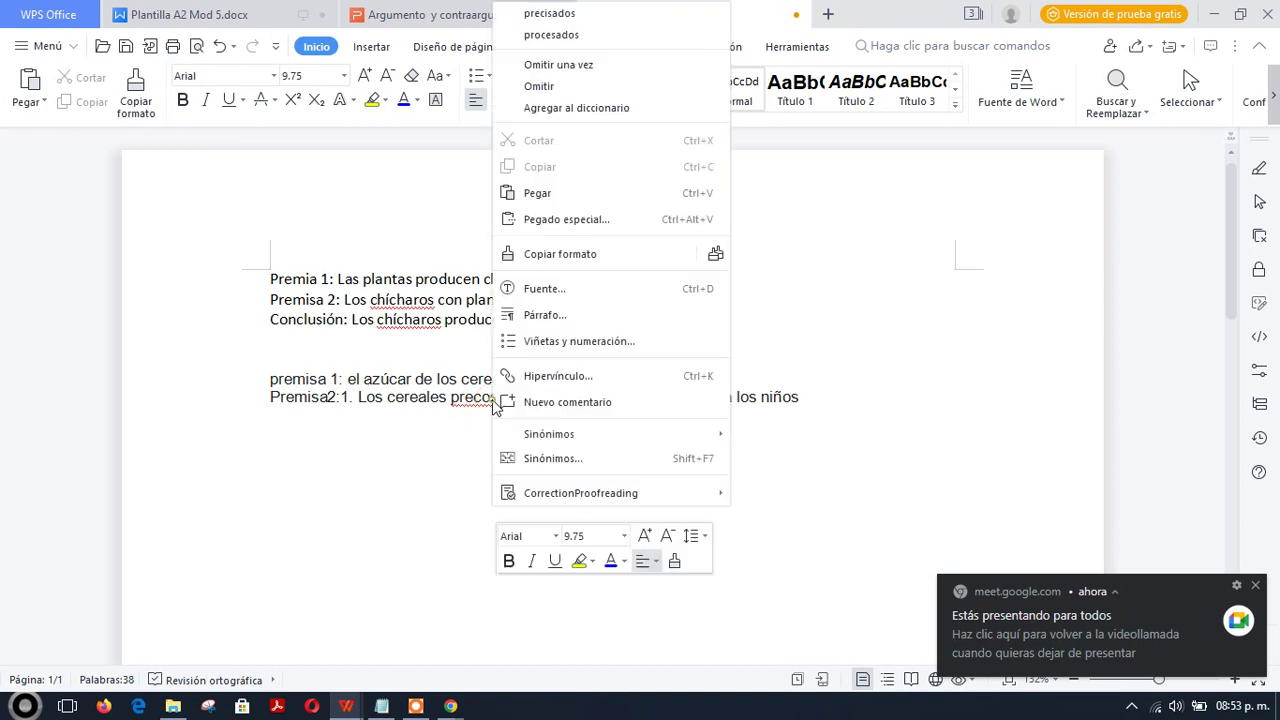
click(554, 37)
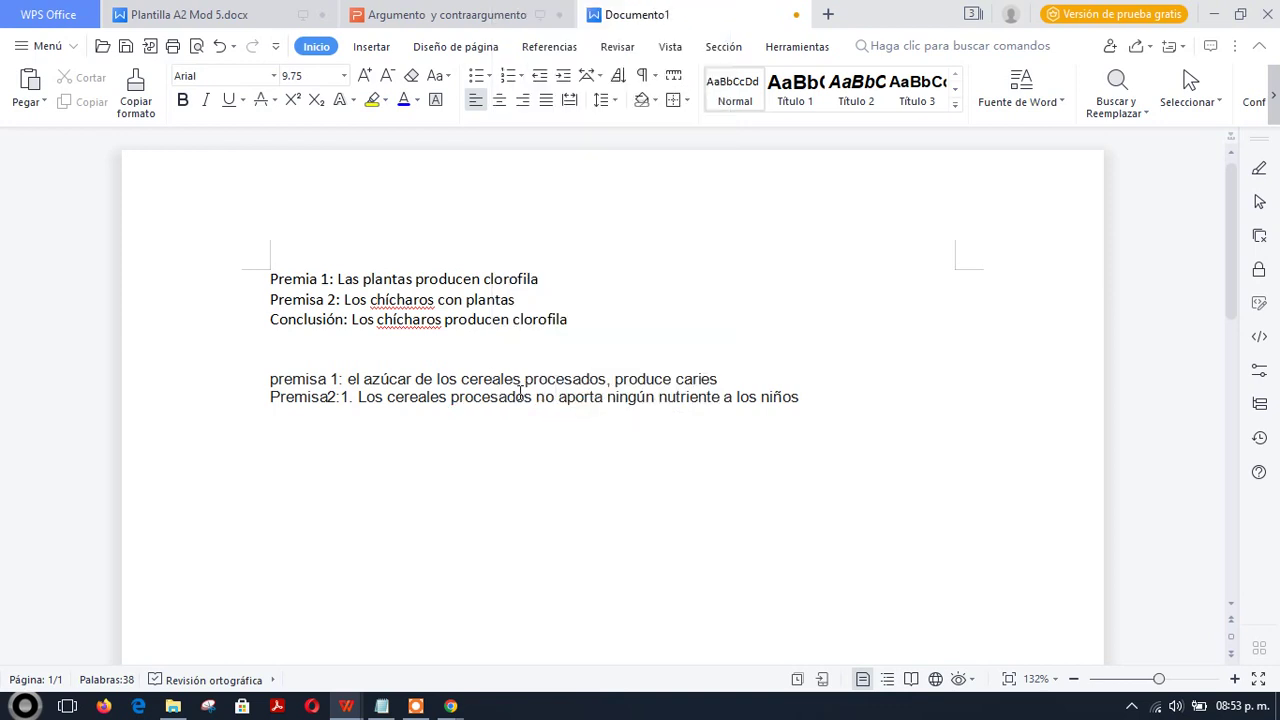
- Capitalise the opening article of the first cereal premise as "El"
double_click(354, 378)
key(Delete)
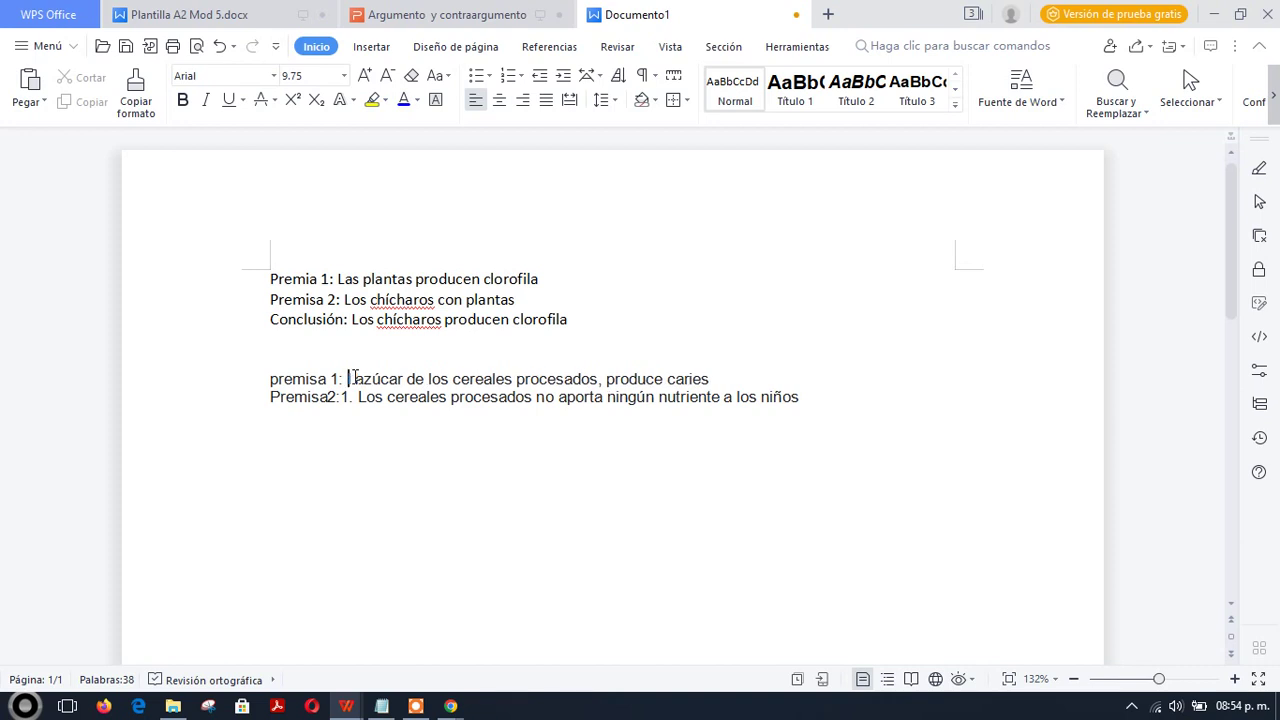
text(El)
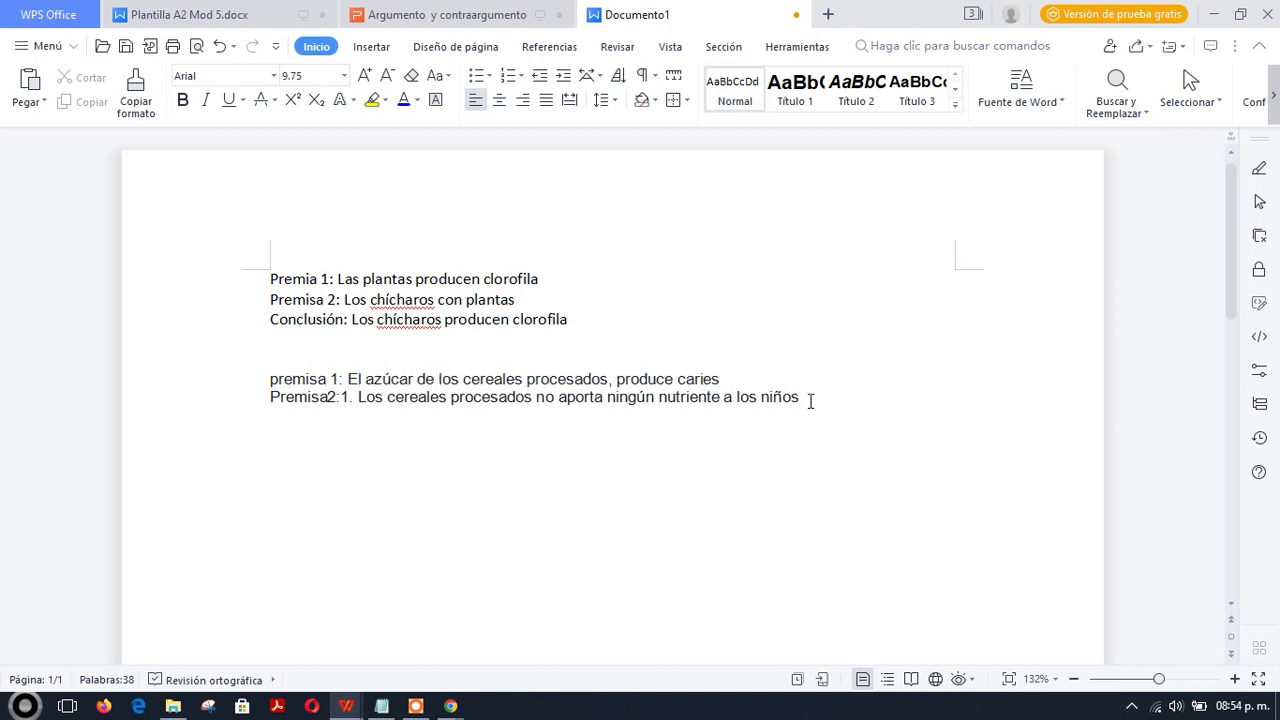
- Add a new line reading "Conclusión:" below the second cereal premise
drag(799, 397, 809, 402)
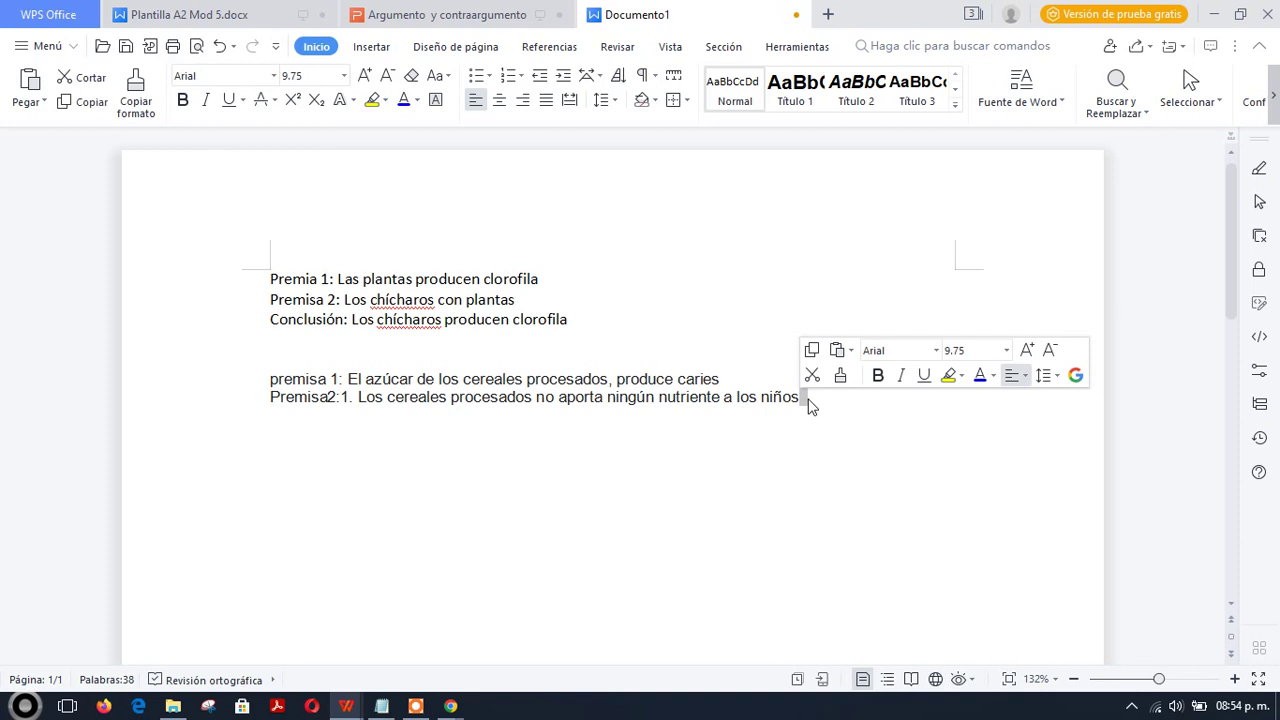
key(Return)
text(Concl)
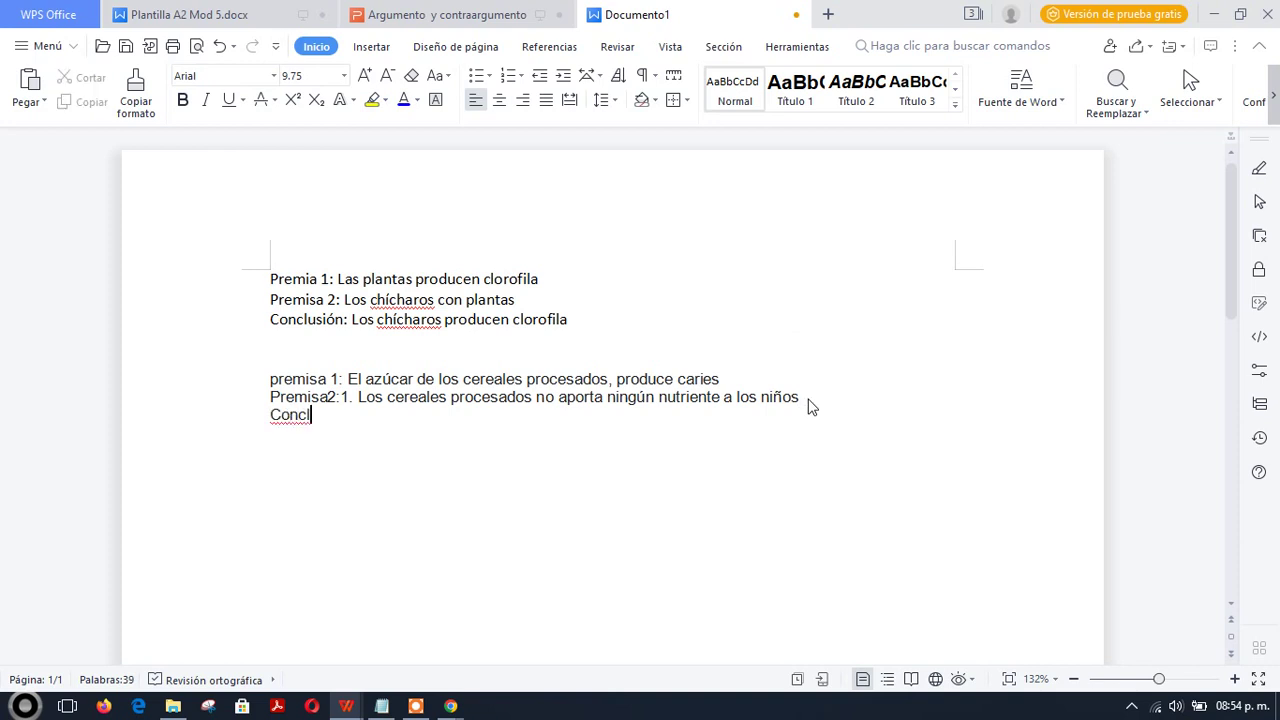
text(usión:)
- Highlight "cereales procesados" in the first cereal premise and "a los niños" in the second one in yellow
drag(609, 379, 460, 379)
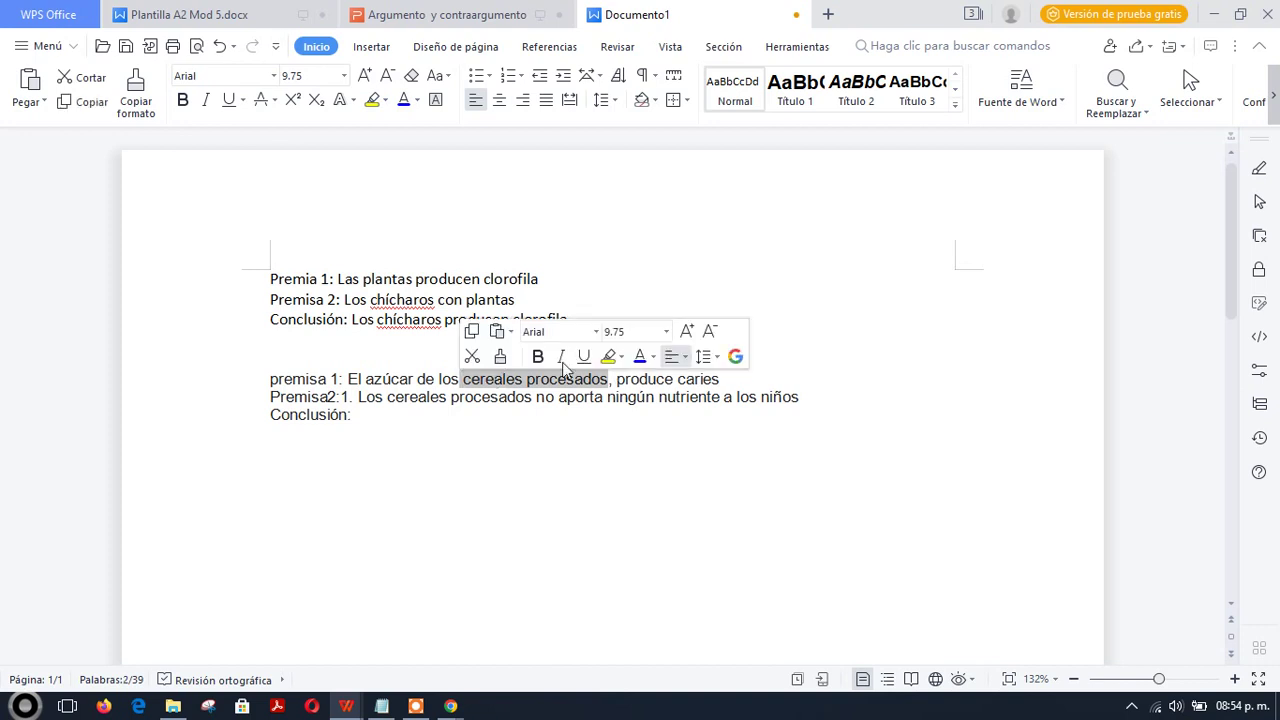
click(607, 358)
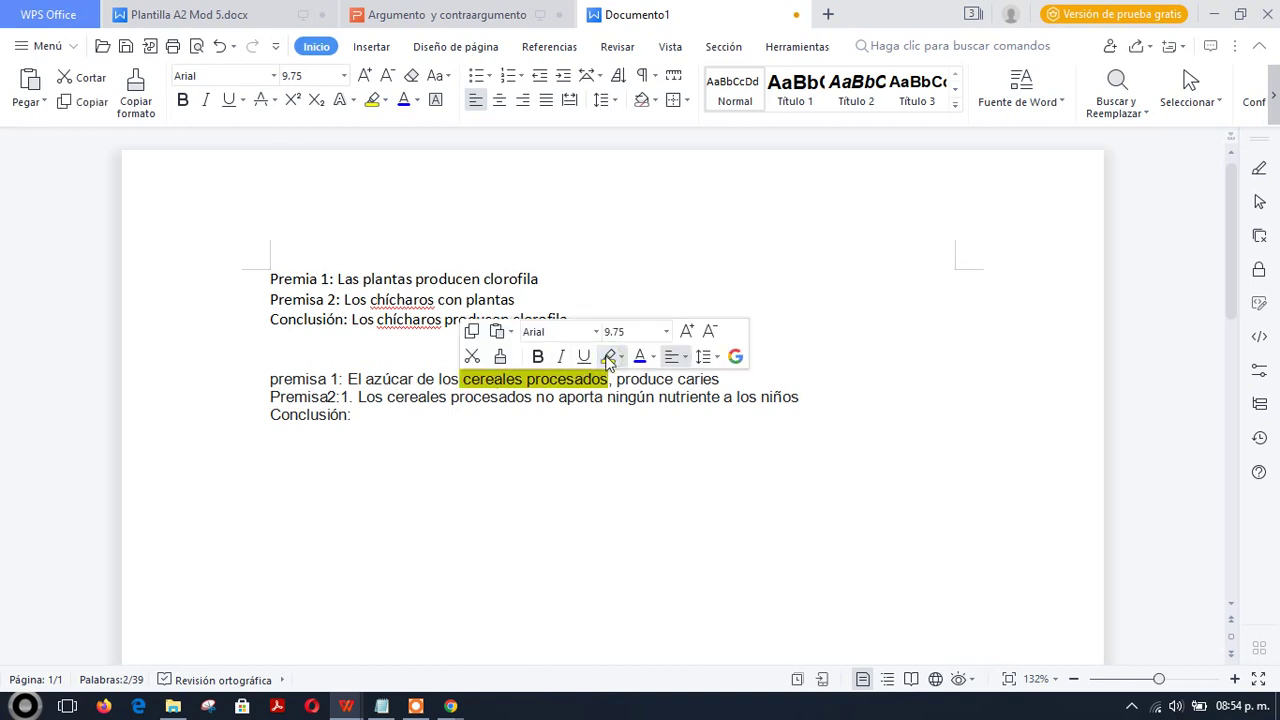
click(573, 393)
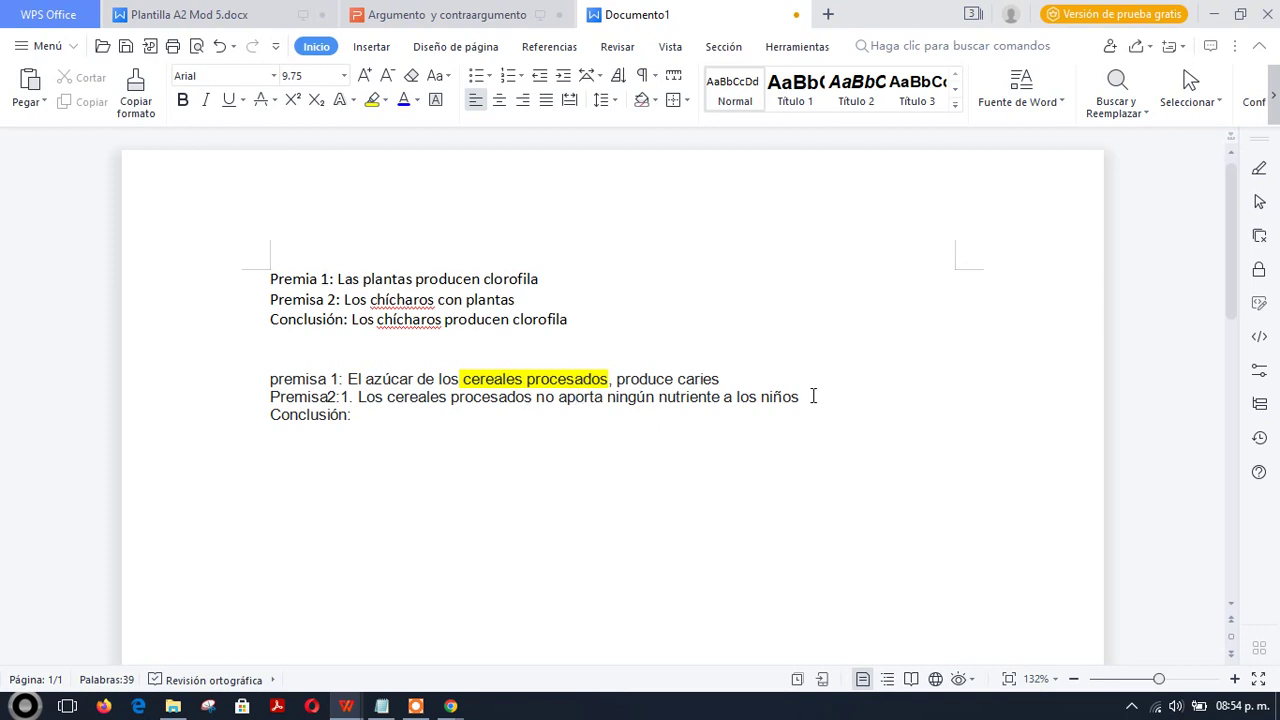
drag(813, 396, 720, 403)
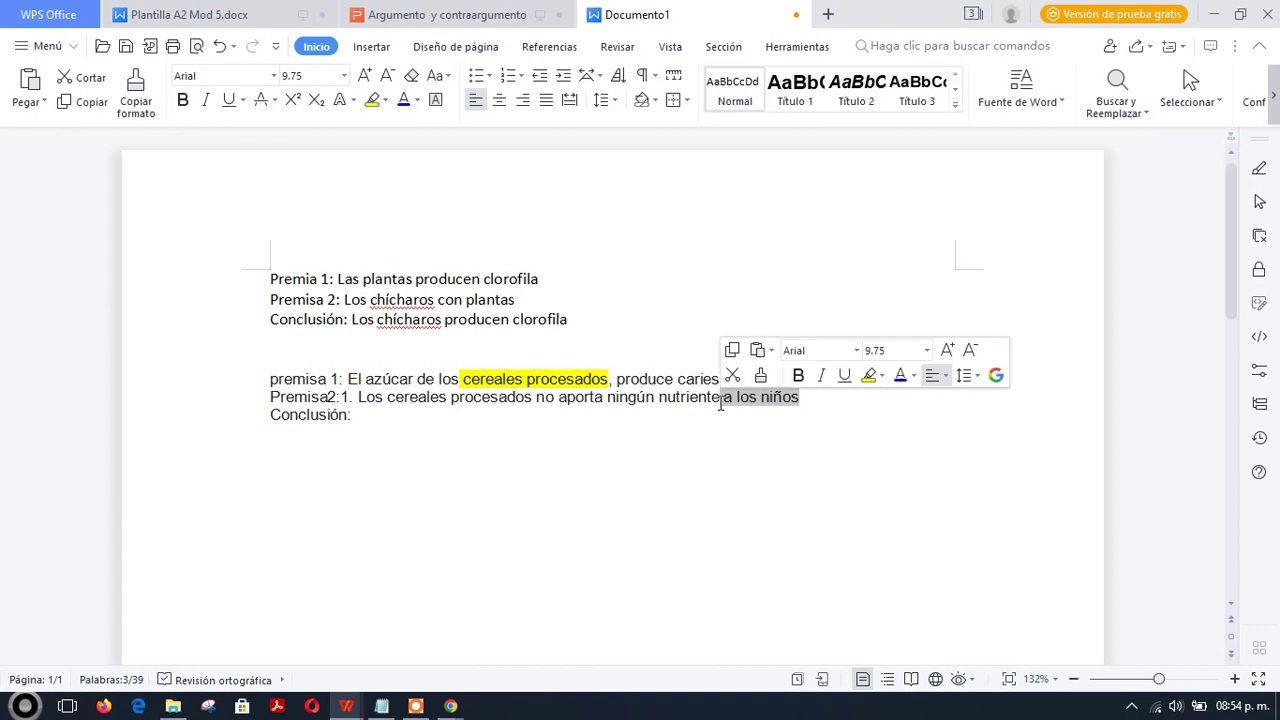
click(868, 375)
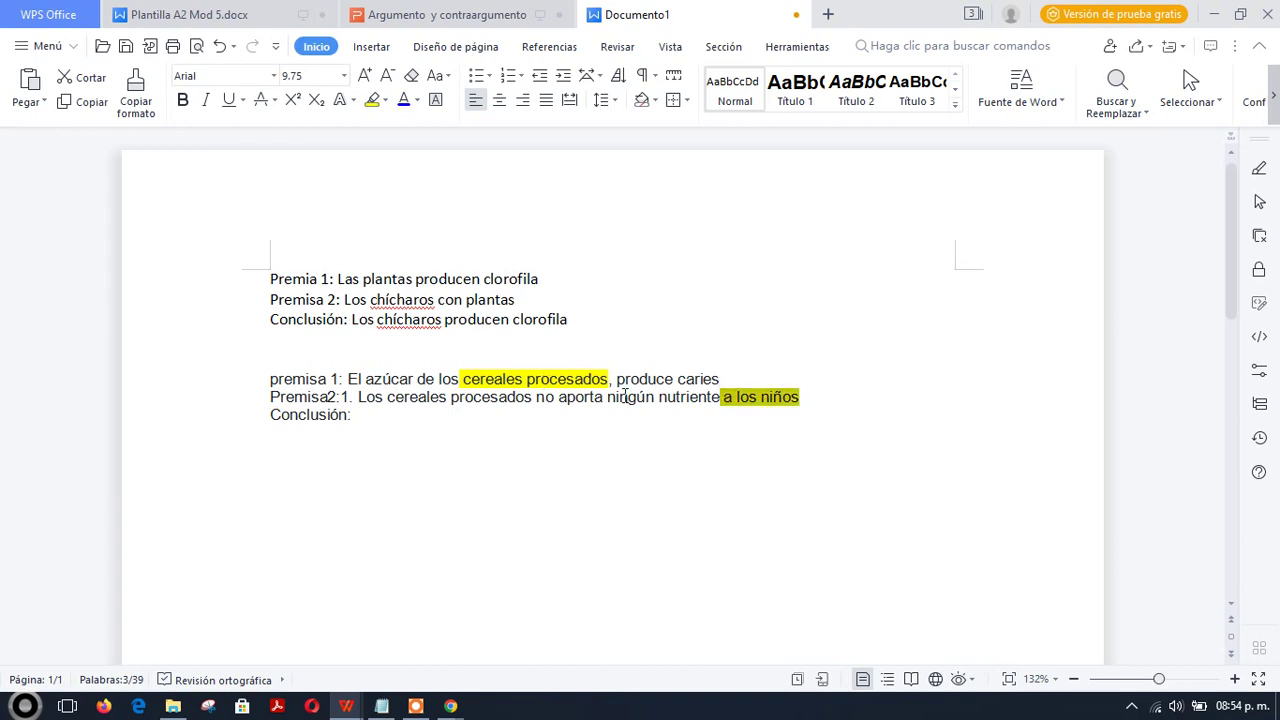
click(699, 381)
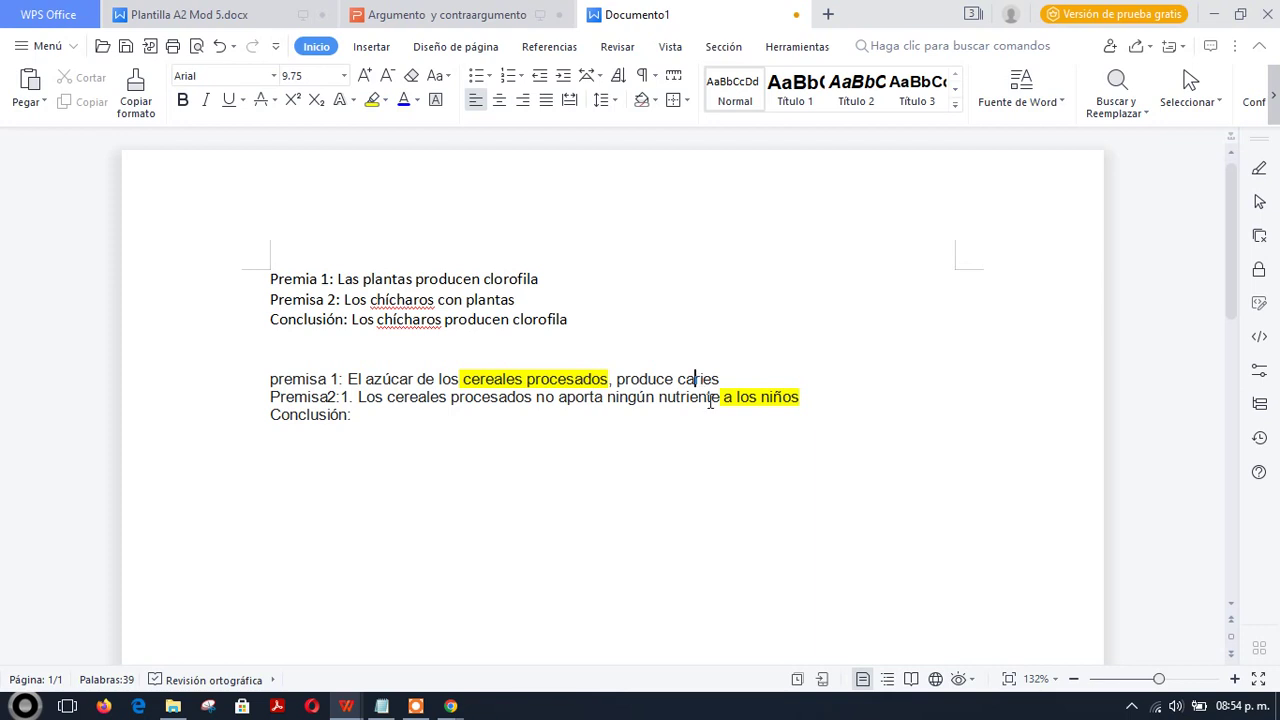
- Set the font colour of "produce caries" in the first cereal premise to red and return to the end of the "Conclusión:" line
drag(723, 376, 615, 379)
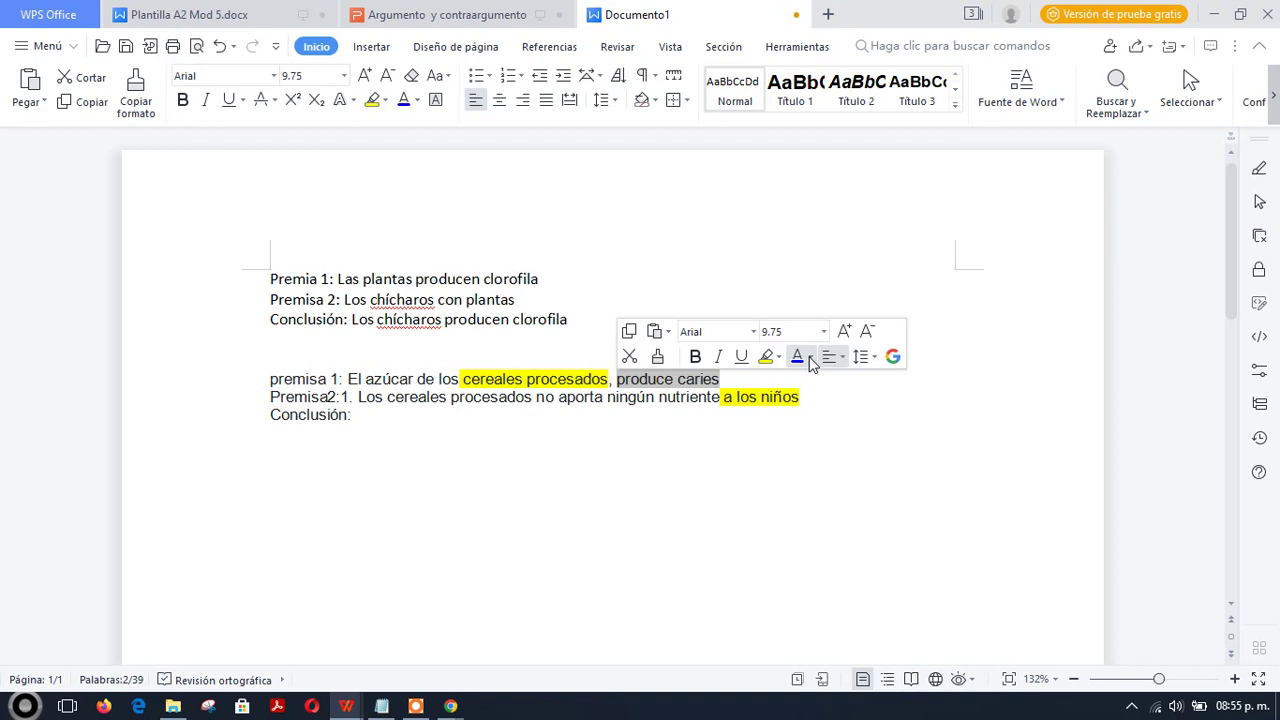
click(810, 358)
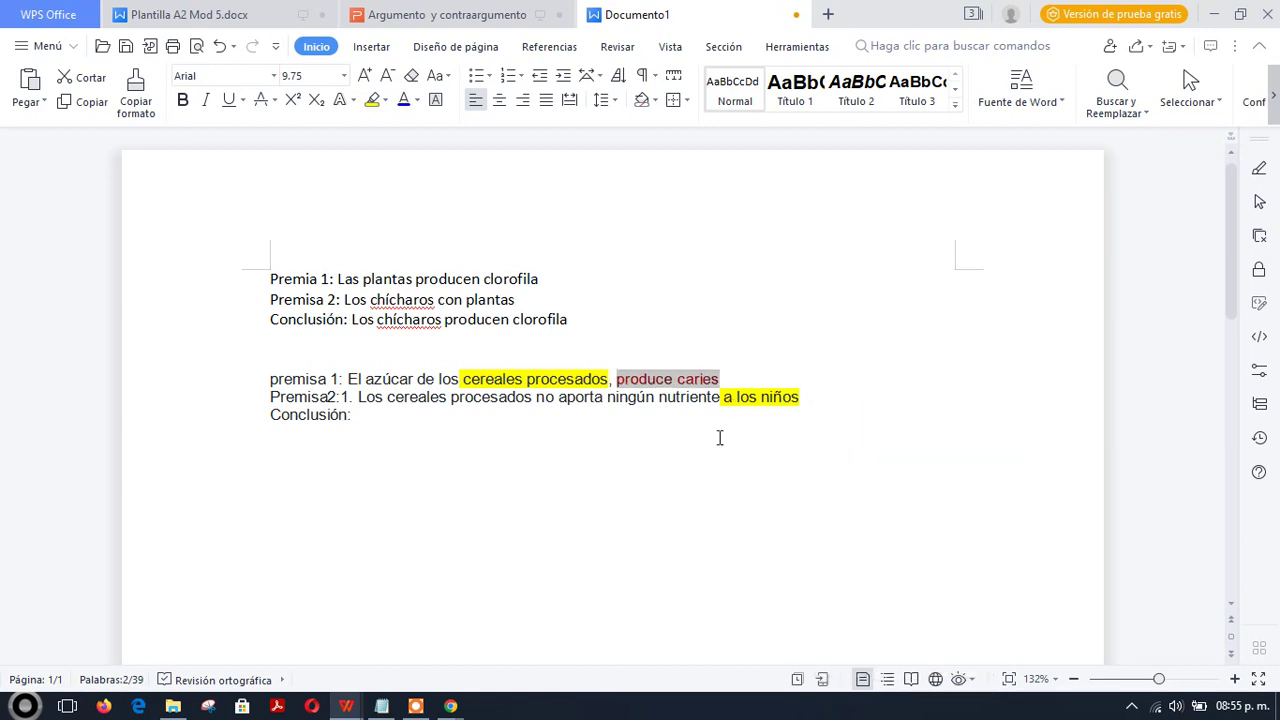
drag(719, 437, 164, 491)
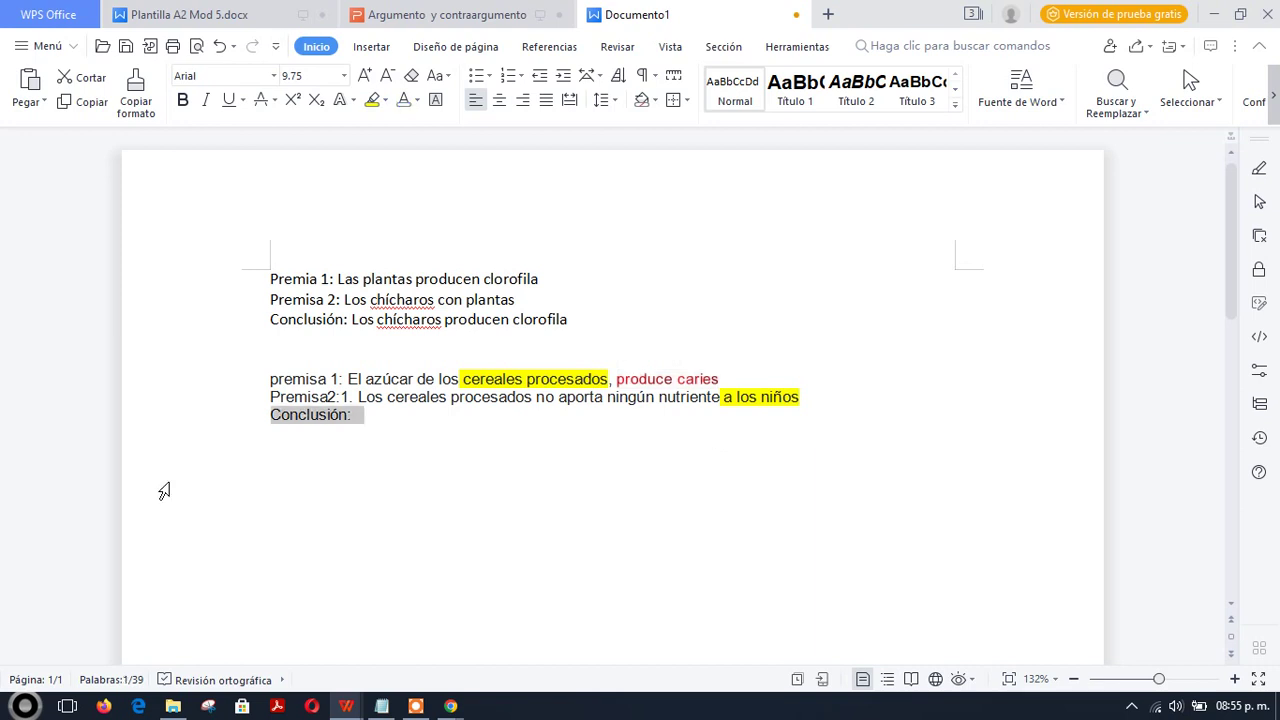
click(356, 421)
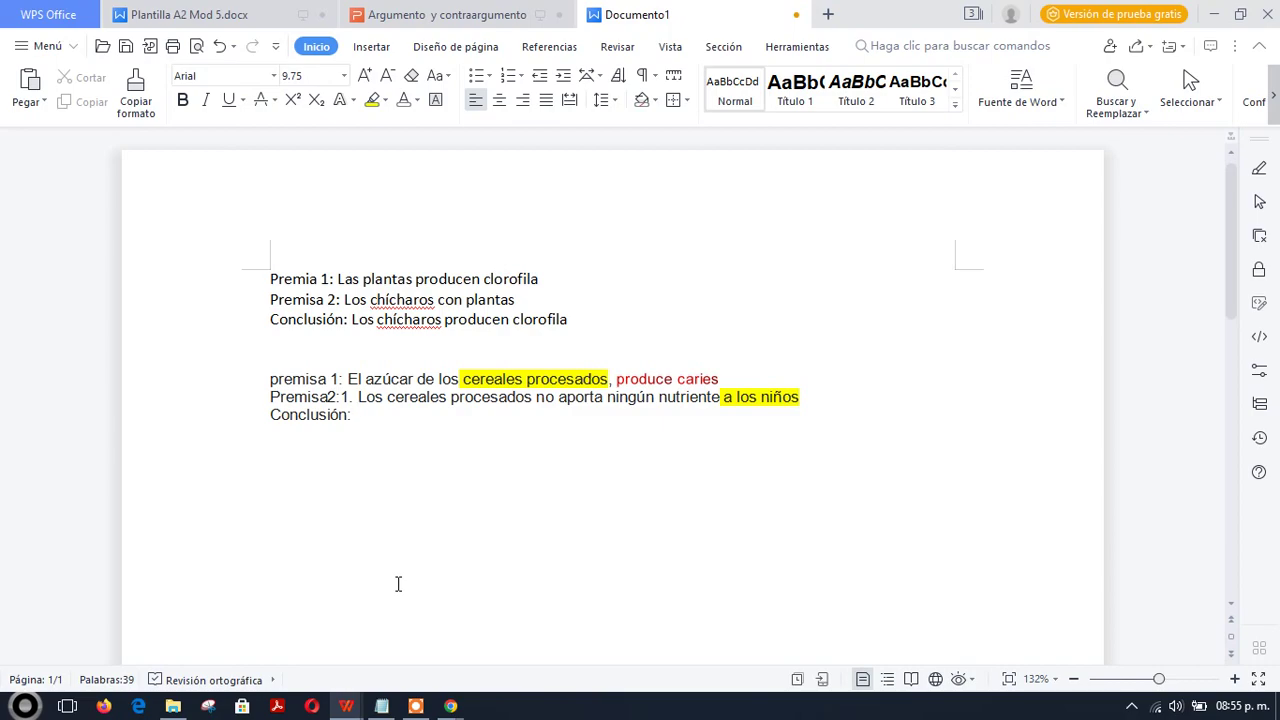
- Switch to the Google Meet call and read through the conclusions students proposed in the chat messages
key(alt+Tab)
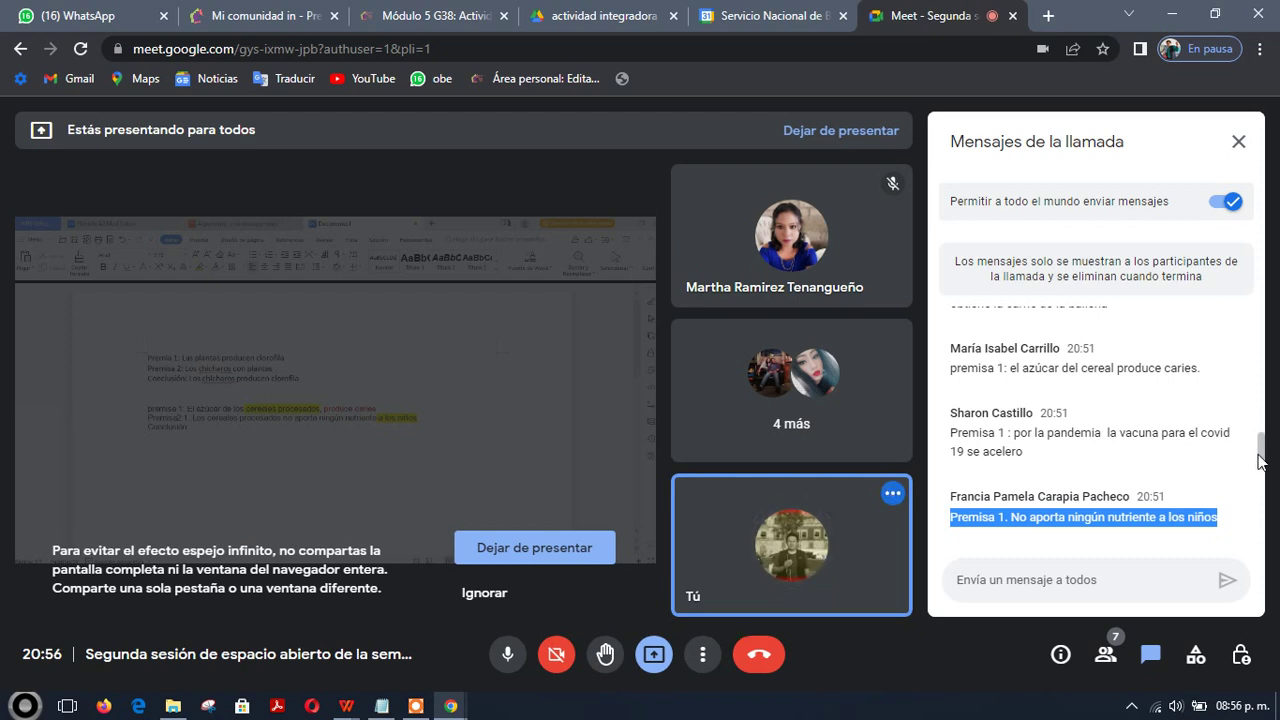
drag(1260, 462, 1256, 503)
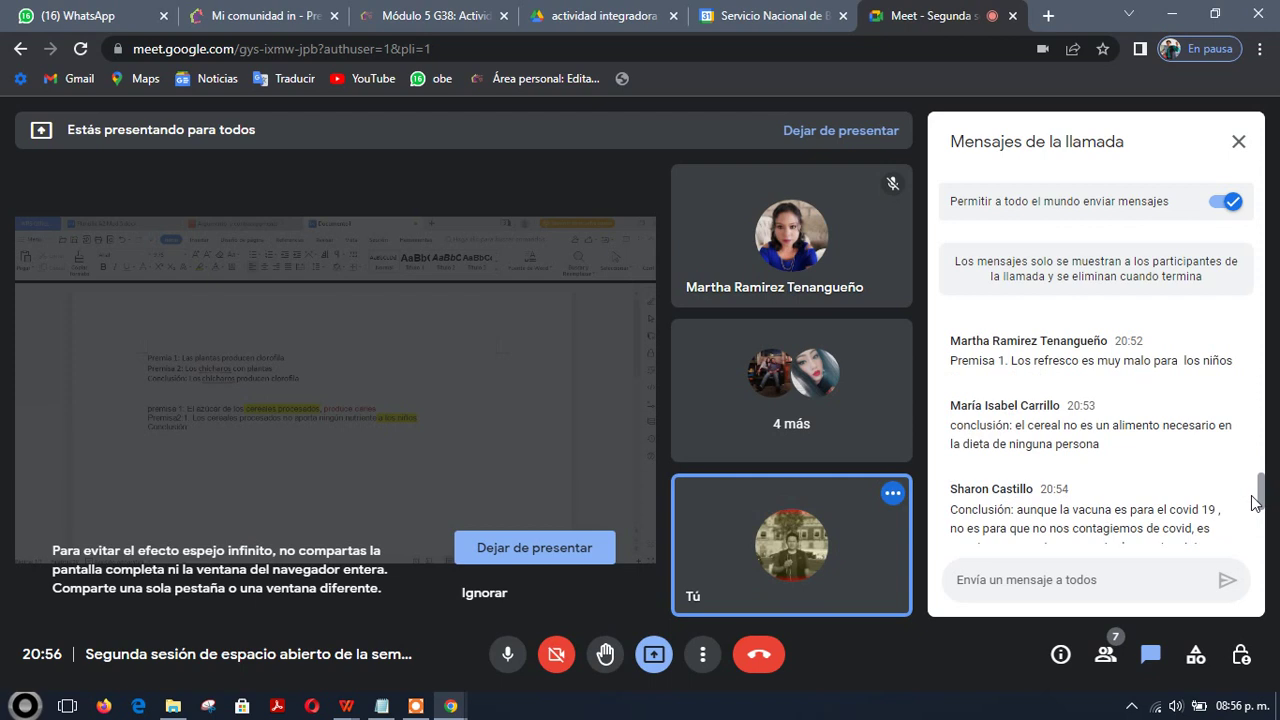
drag(1256, 503, 1252, 532)
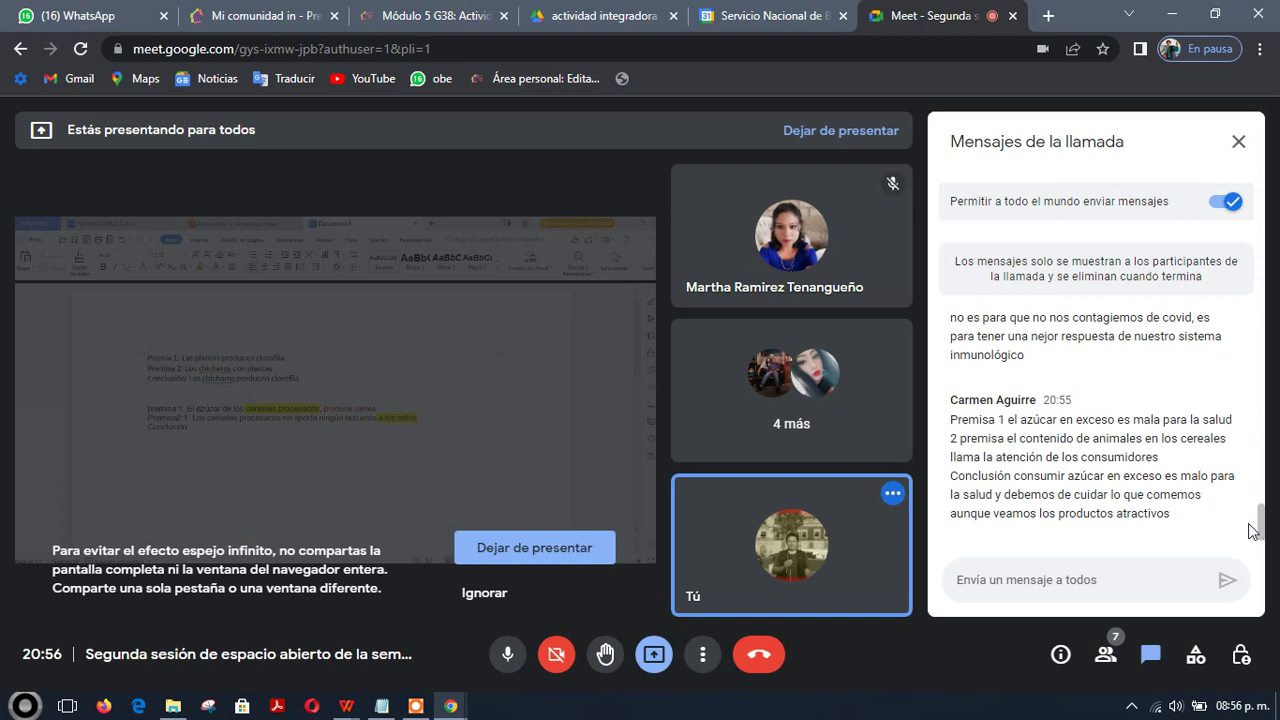
drag(1256, 525, 1259, 510)
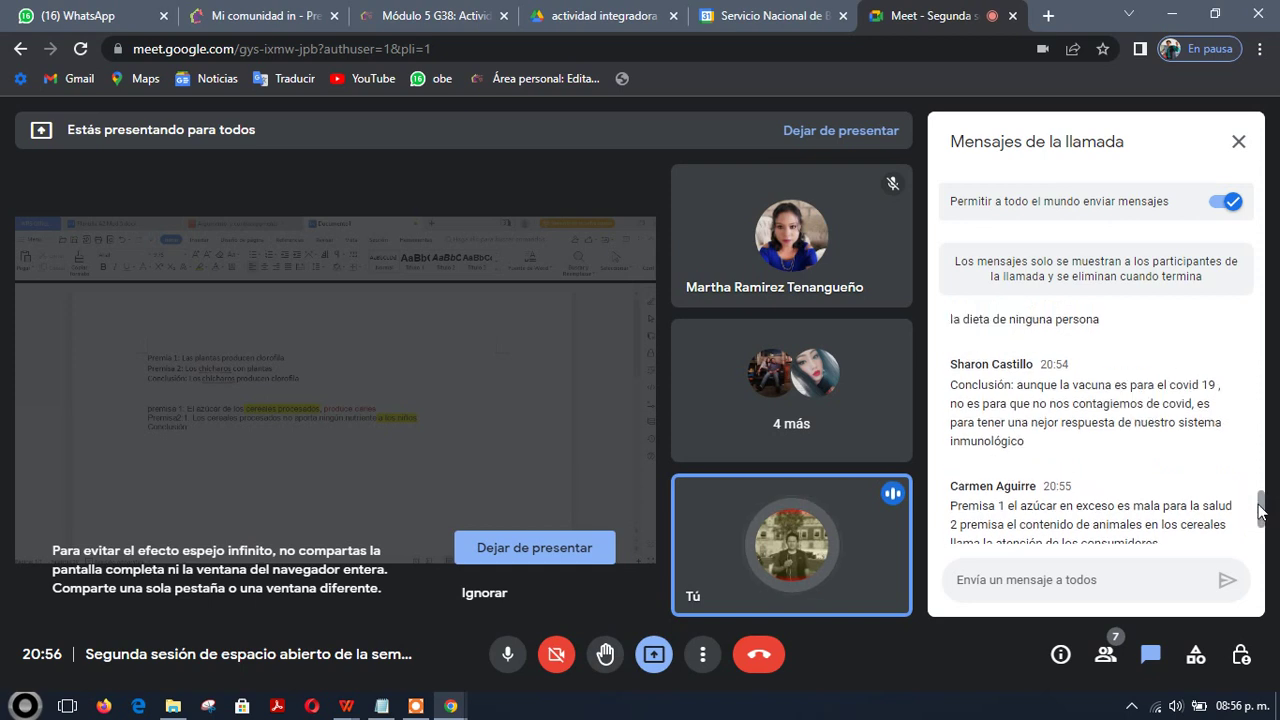
scroll(1260, 510, up, 1)
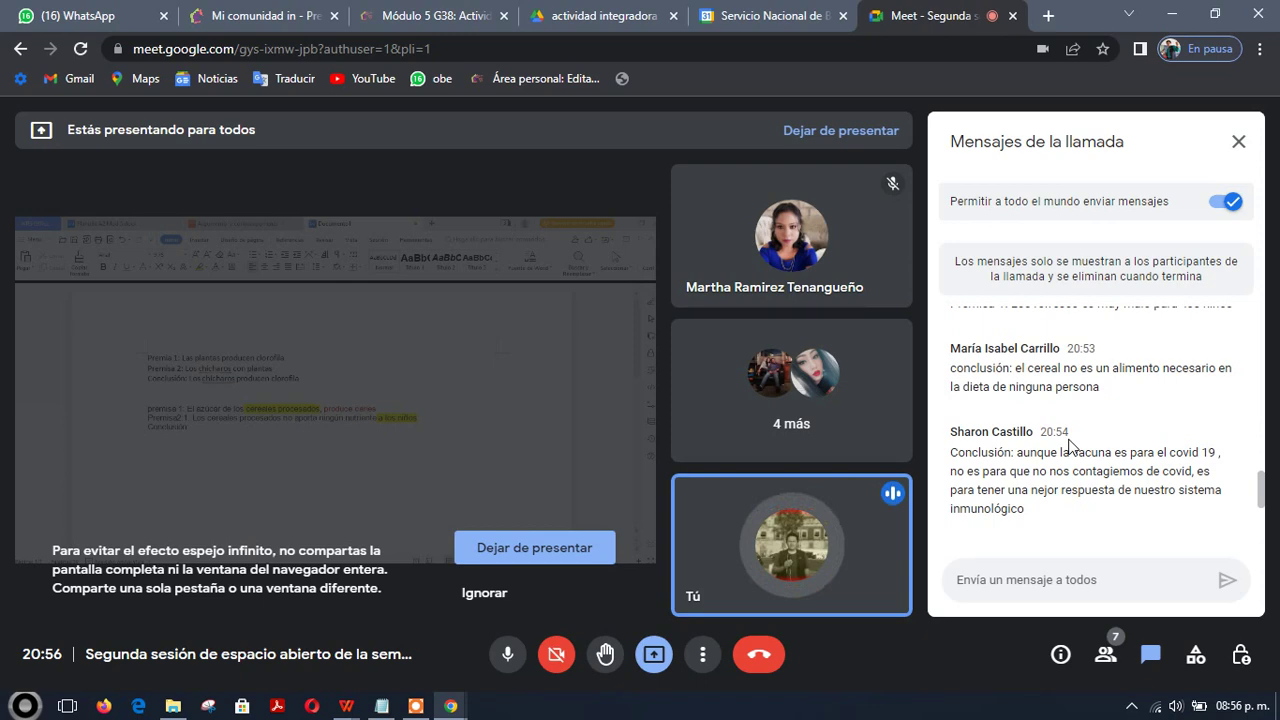
- Back in the WPS document, complete the conclusion with "Los cereales procesados, no nutren a los niños y les causan caries"
key(alt+Tab)
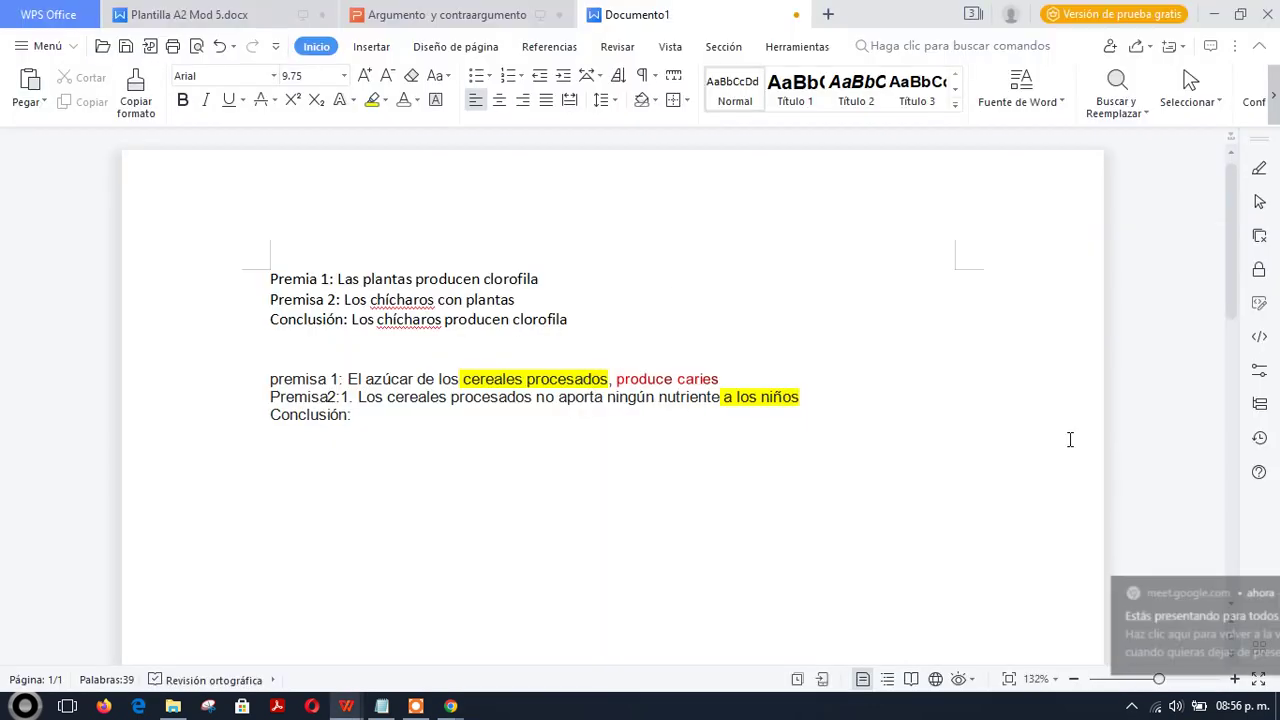
text(Los c)
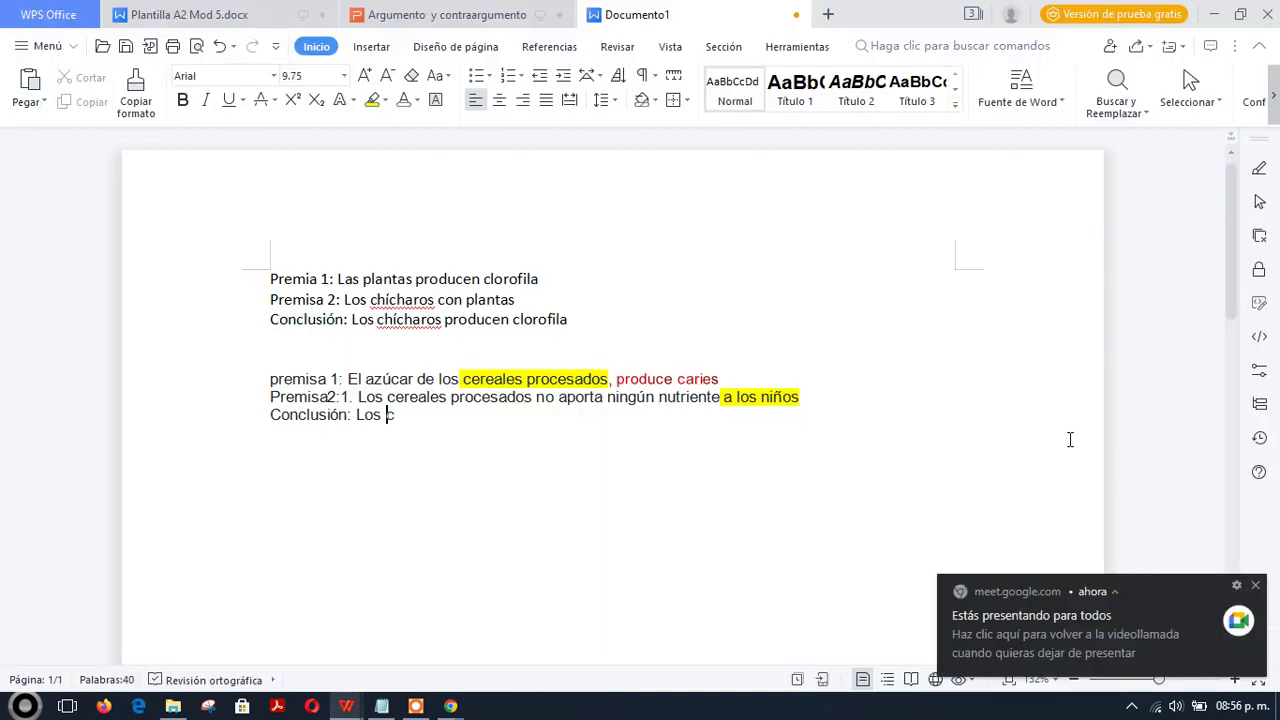
text(ereales procesados, no )
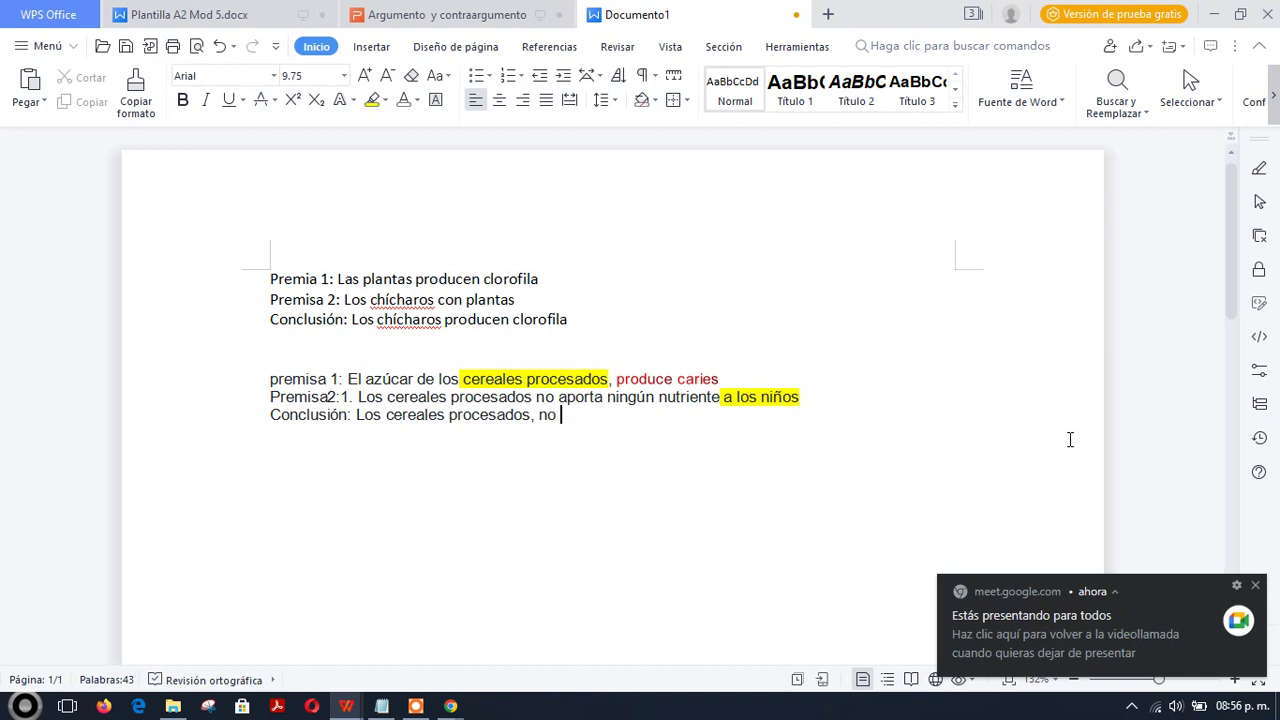
text(nutren a)
key(BackSpace)
text(a los niños y)
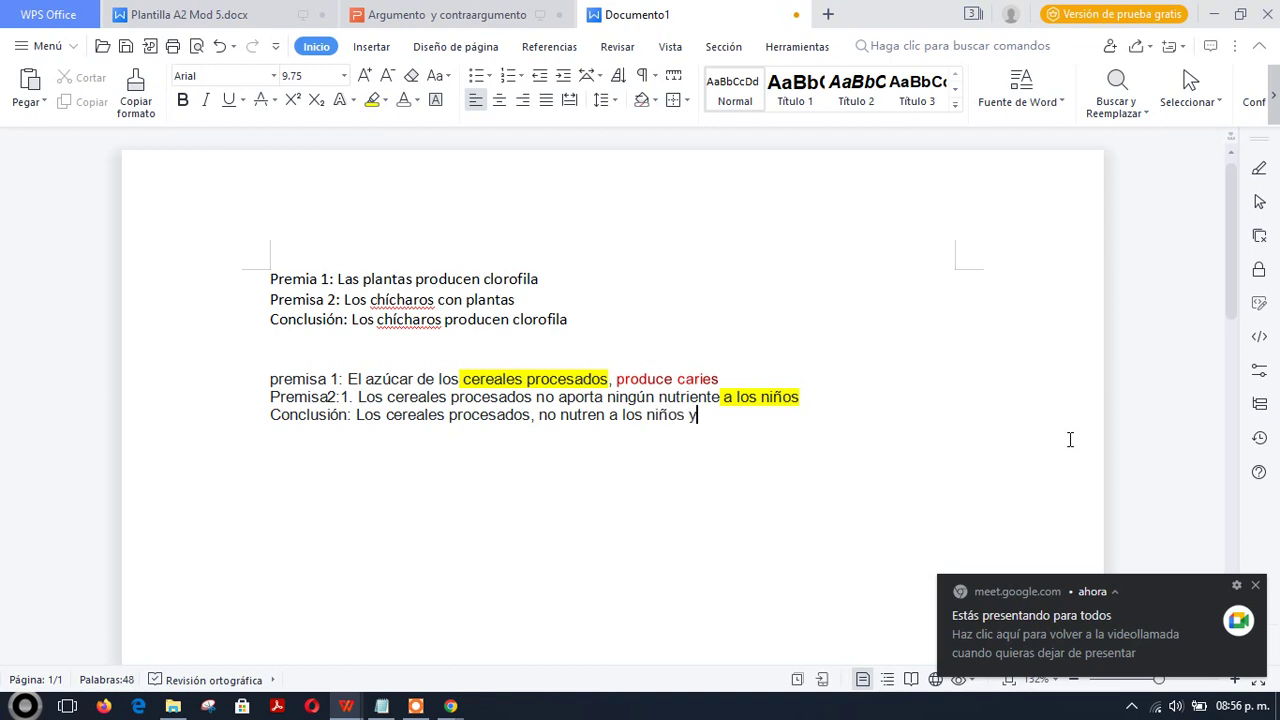
text( les causan caries)
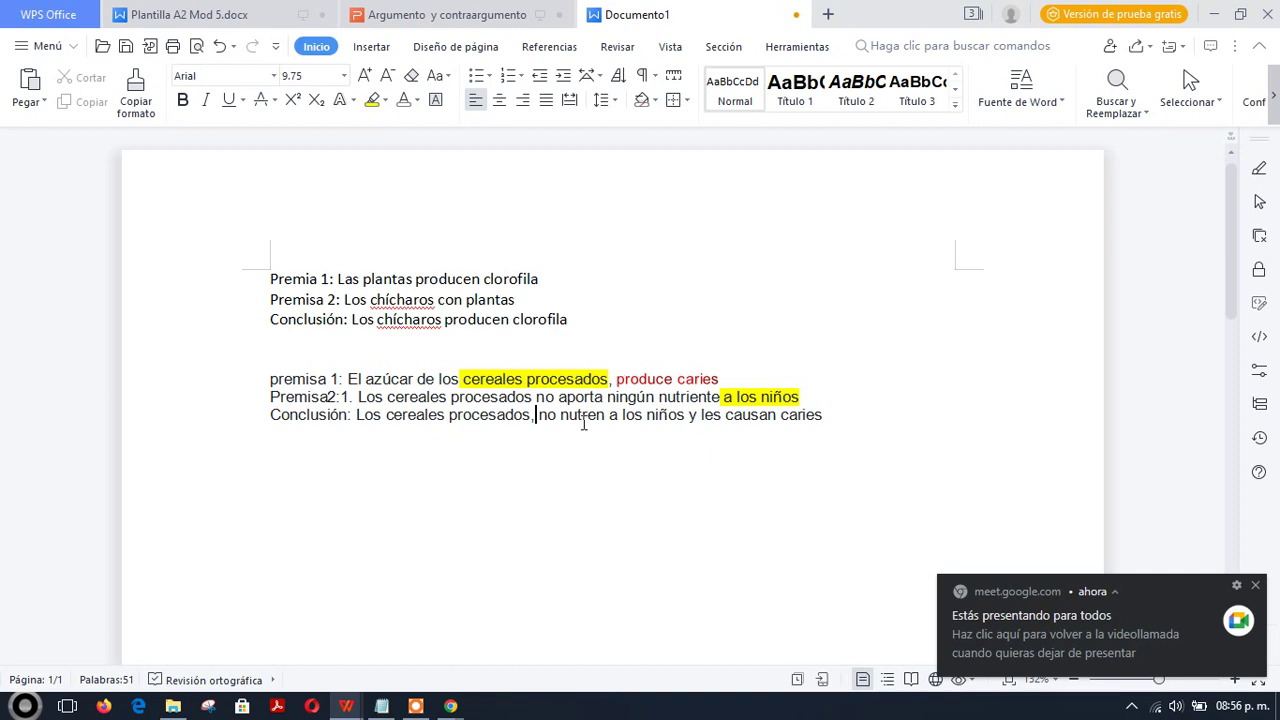
- Highlight "no nutren a los niños y les causan caries" in the conclusion in yellow
drag(539, 417, 822, 424)
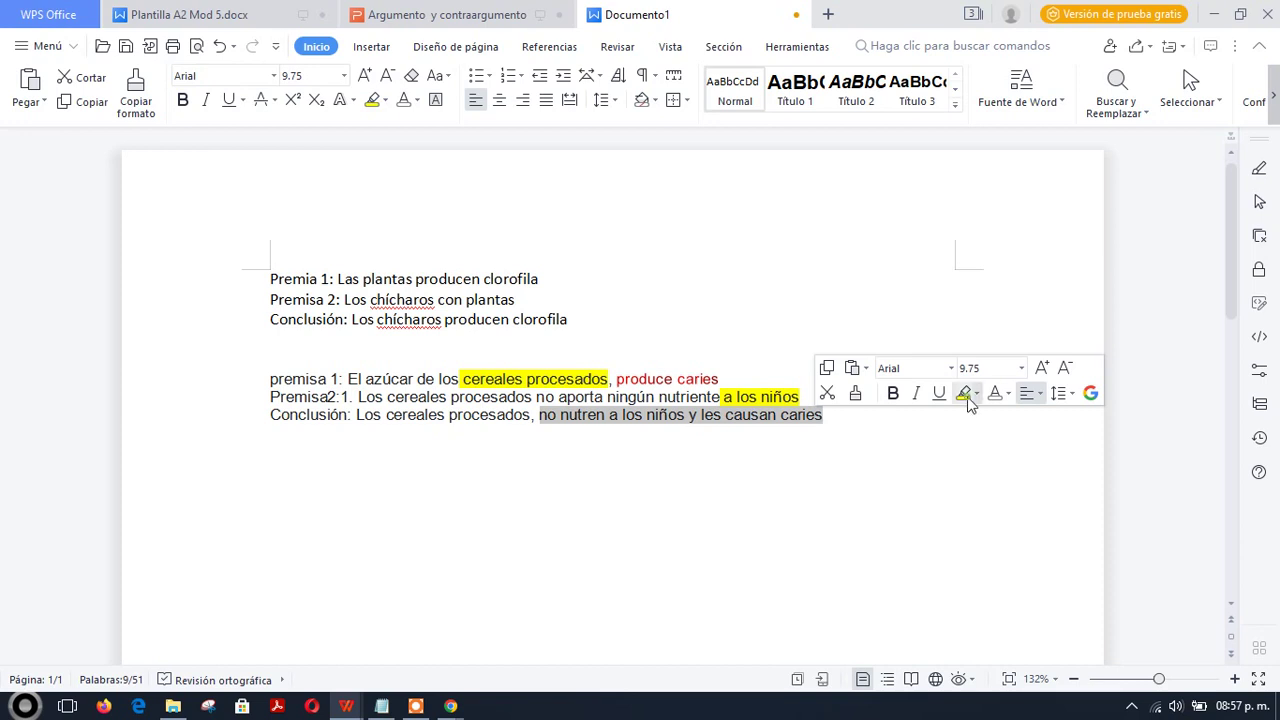
click(966, 396)
click(854, 418)
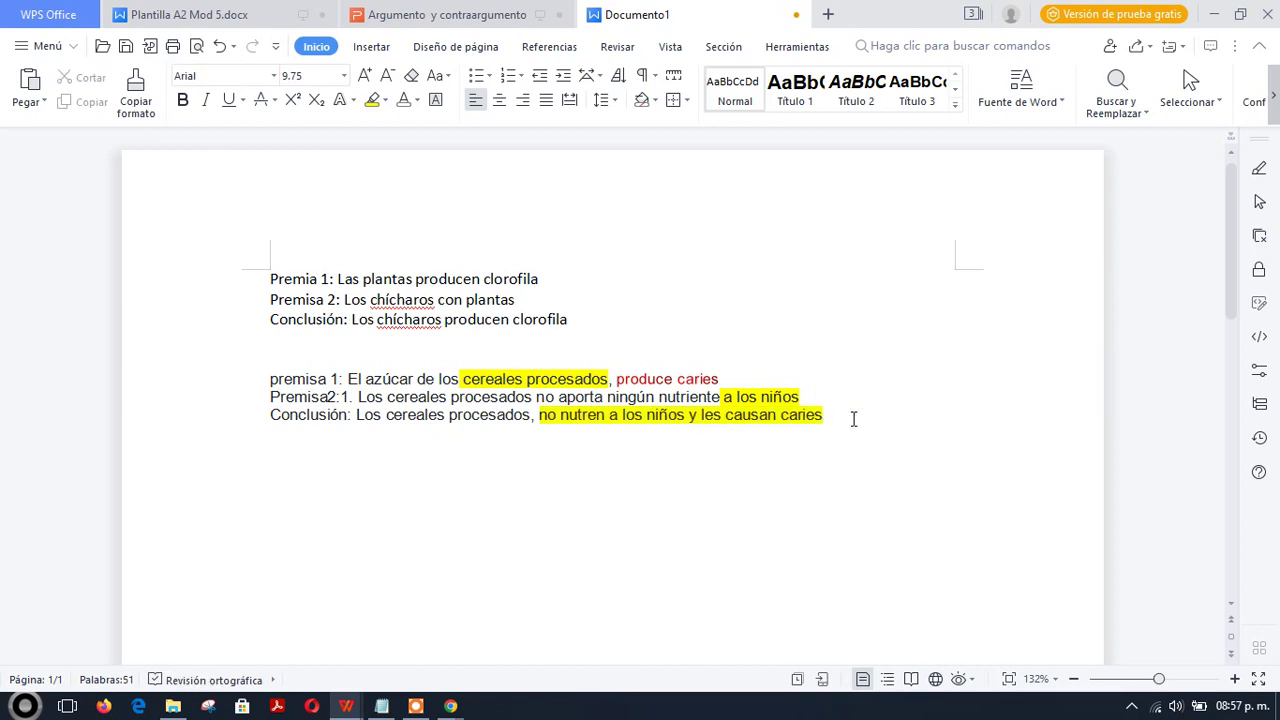
- Copy the student's message about "azúcar en exceso" from the Meet chat and paste it into the WPS document, spaced below the cereal conclusion
key(Return)
key(Return)
key(alt+Tab)
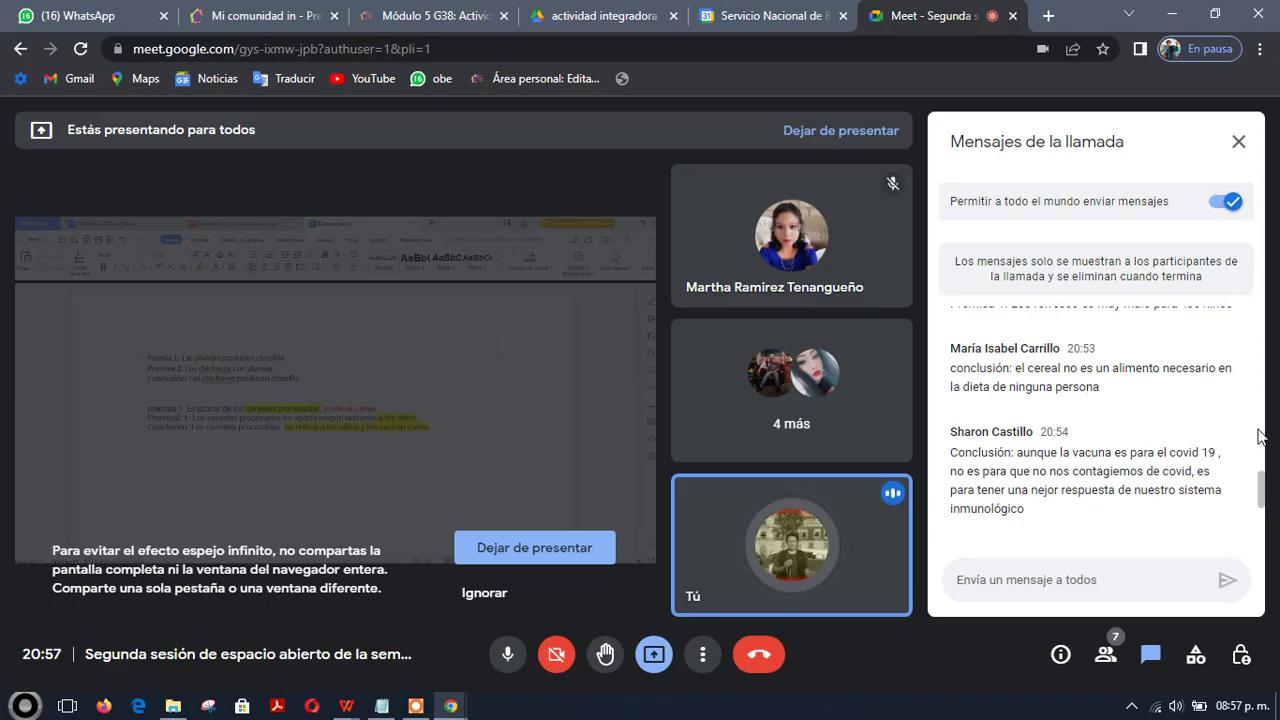
drag(1262, 487, 1260, 514)
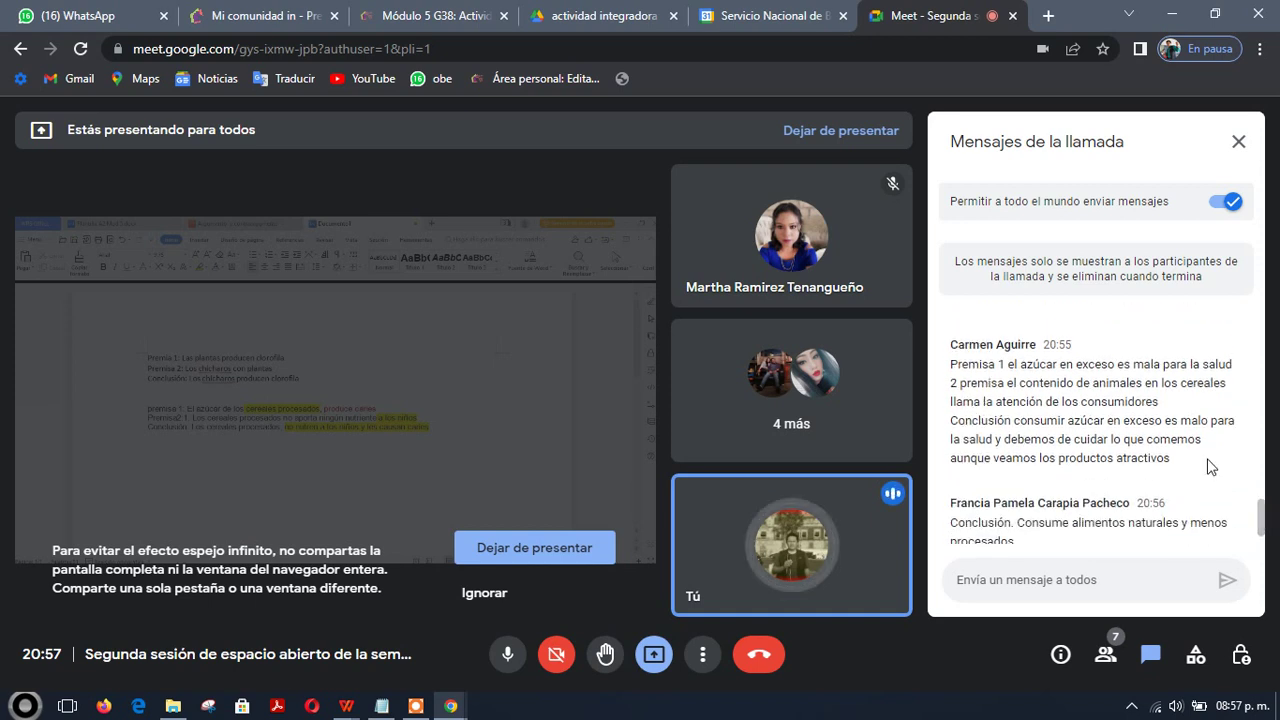
drag(1180, 460, 950, 364)
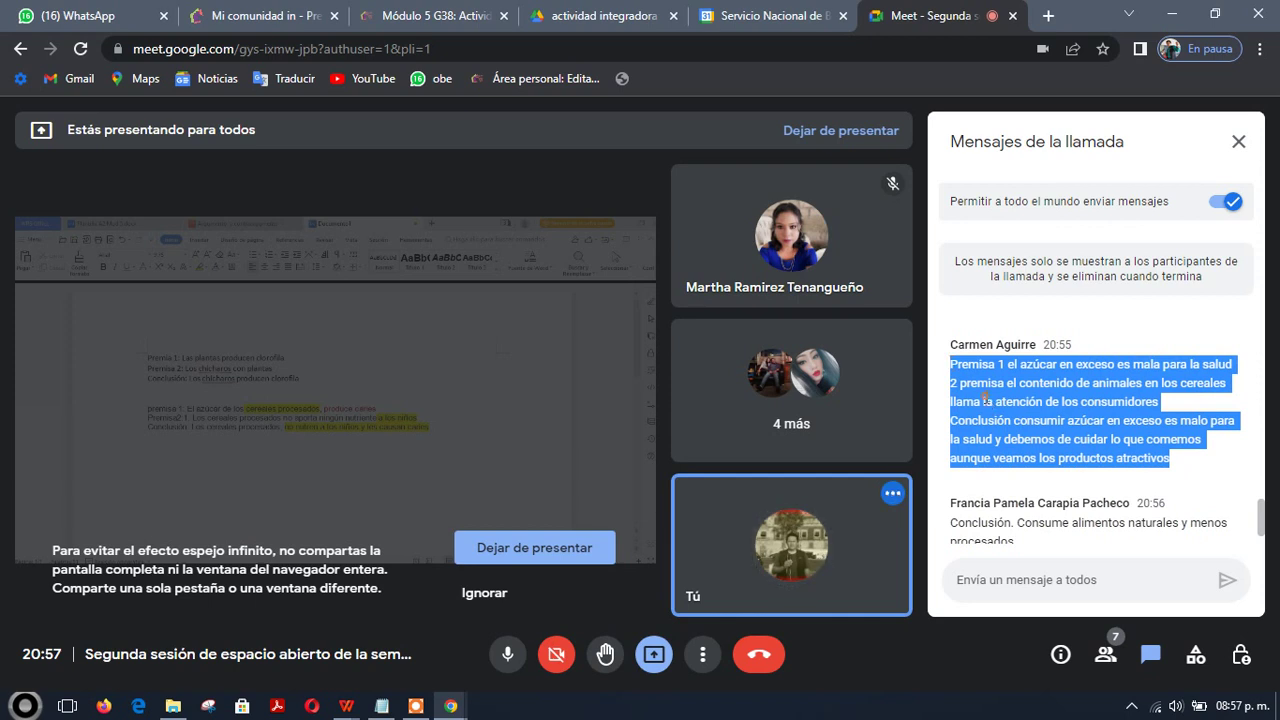
right_click(985, 396)
click(928, 412)
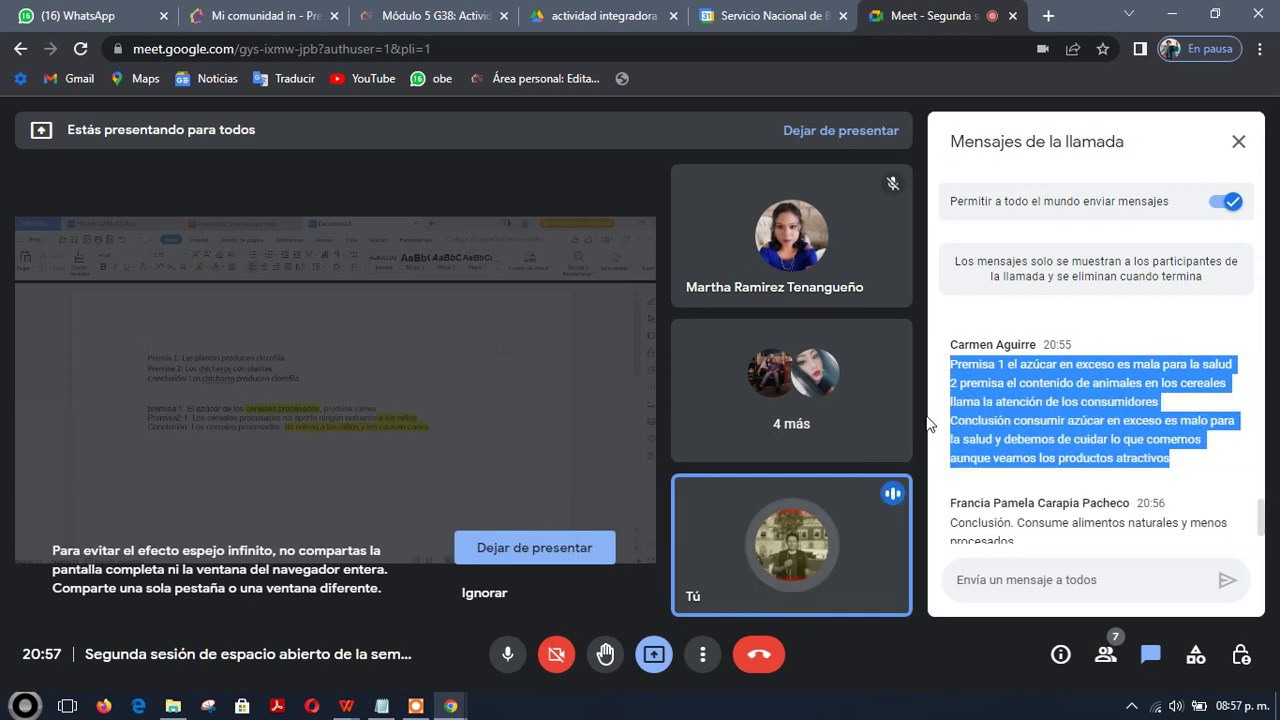
key(alt+Tab)
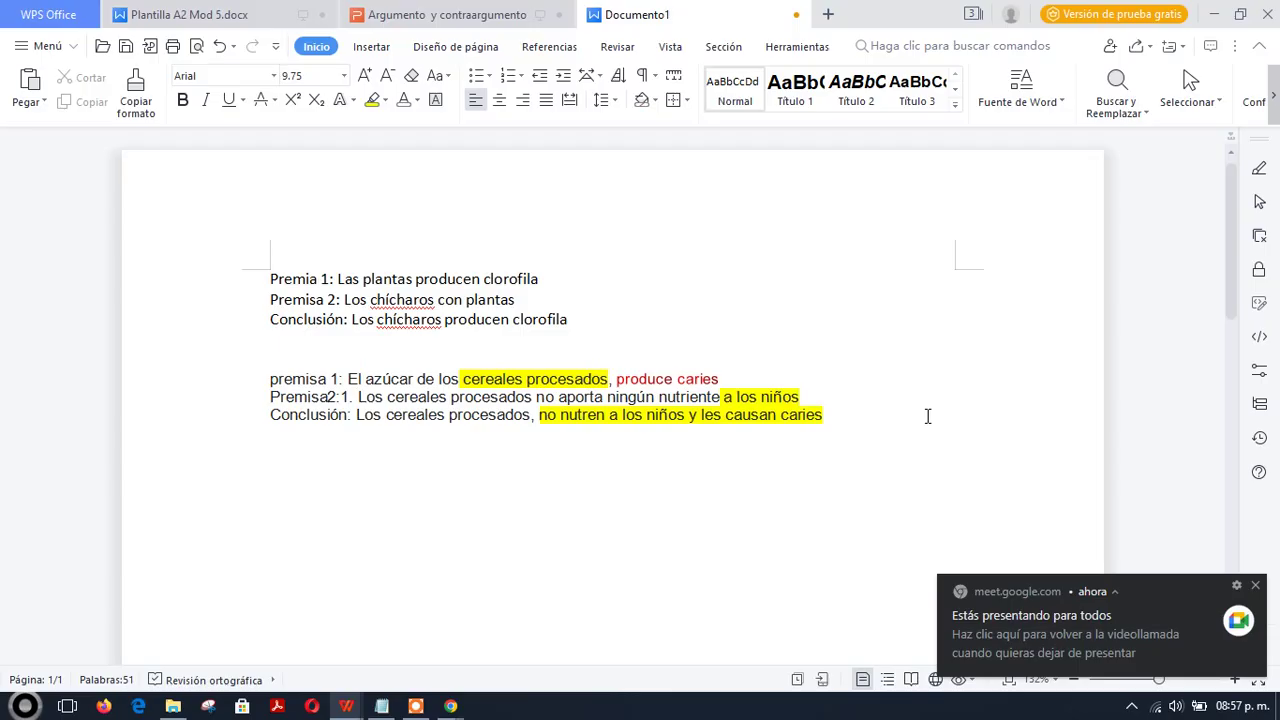
key(ctrl+v)
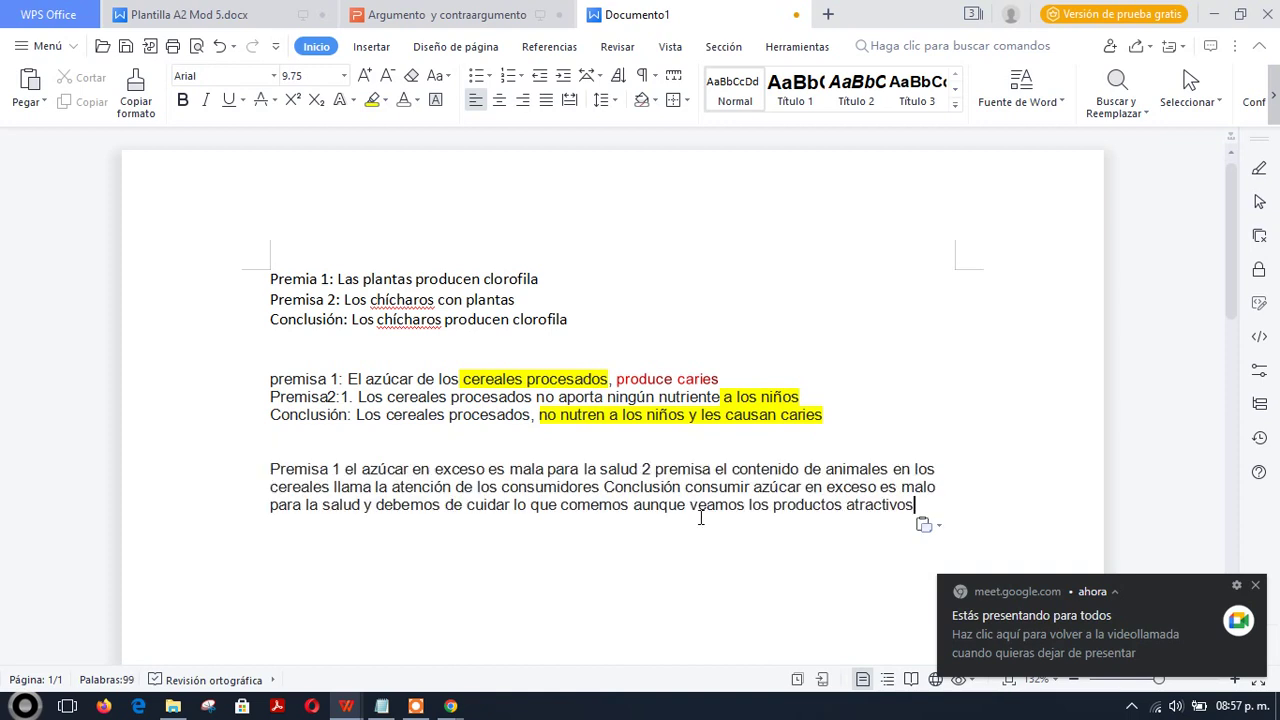
- Split the pasted argument into separate premise and conclusion lines, and relabel its premises "Premisa 1:" and "premisa 2:"
click(642, 467)
key(Return)
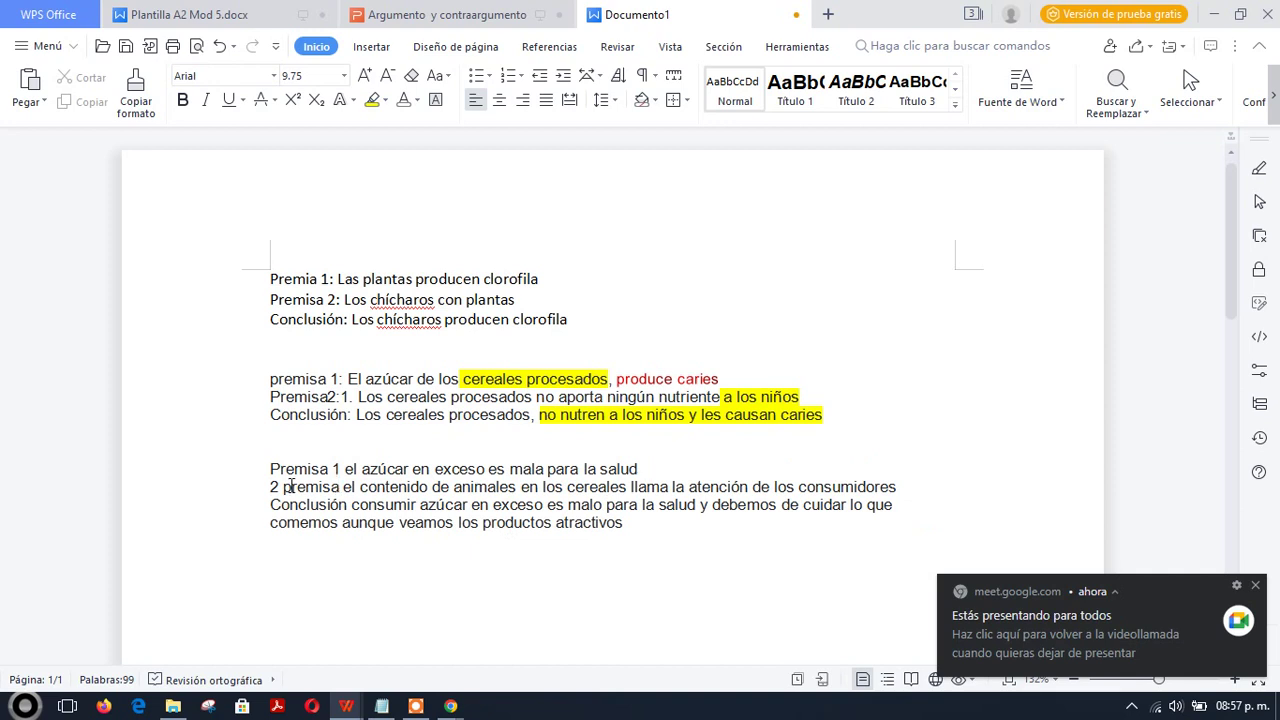
key(Delete)
key(Delete)
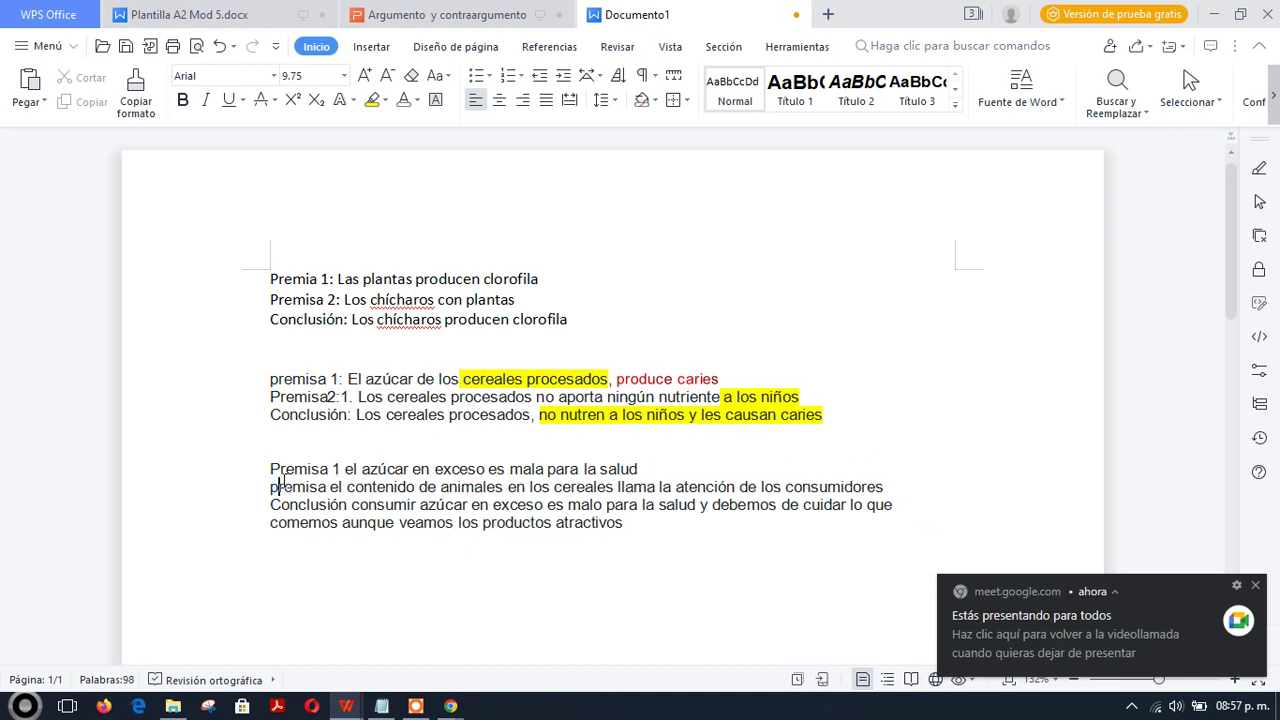
key(Right)
key(Right)
key(Right)
key(Right)
key(Right)
key(Right)
key(Right)
key(Right)
text(2)
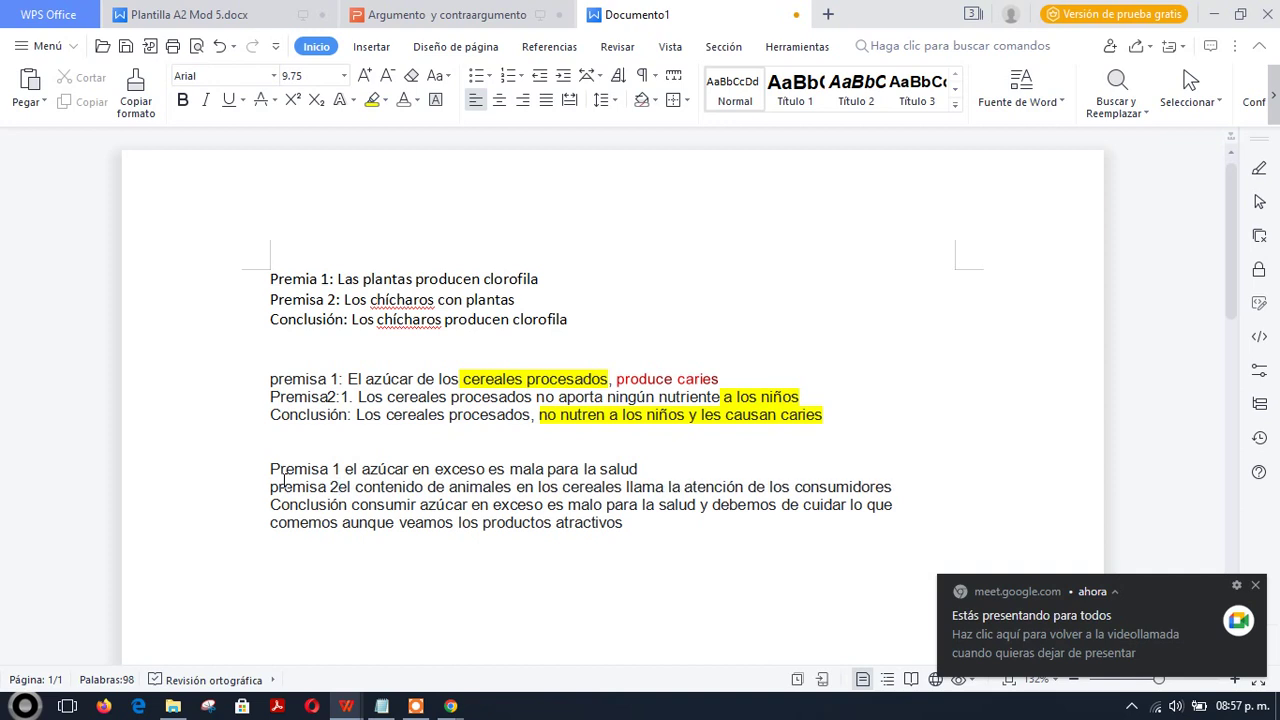
text(: )
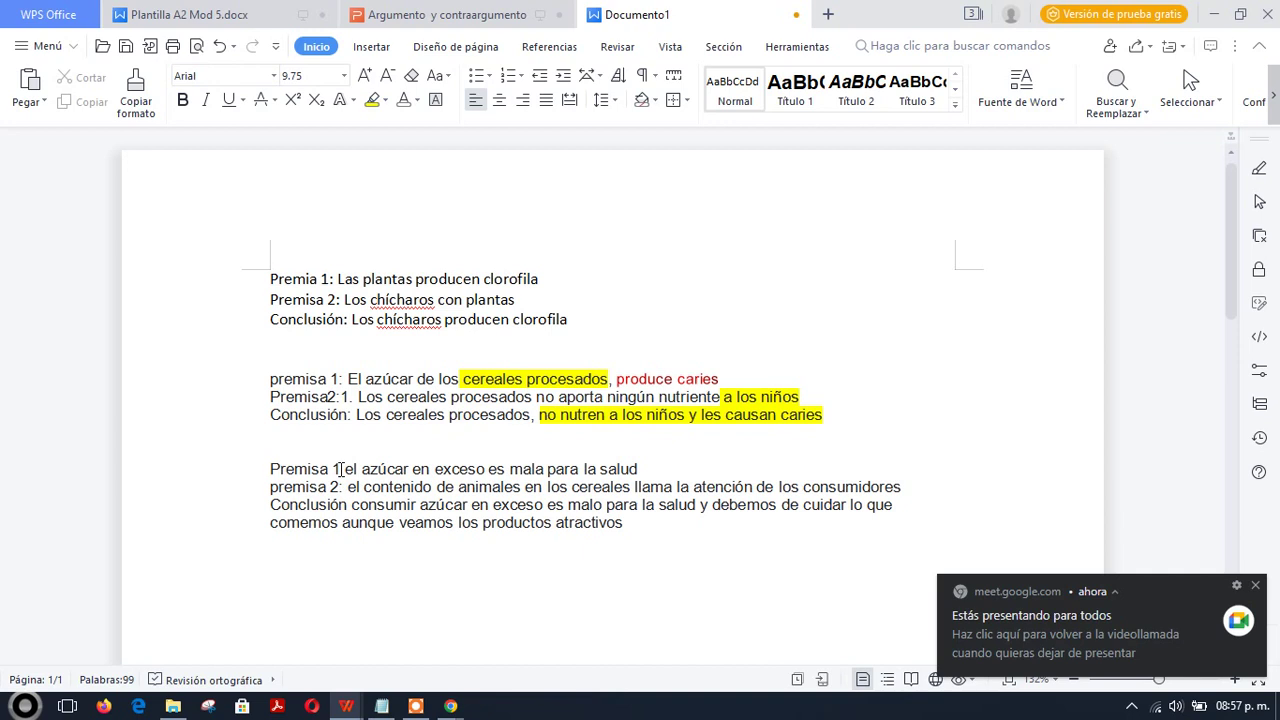
text(:)
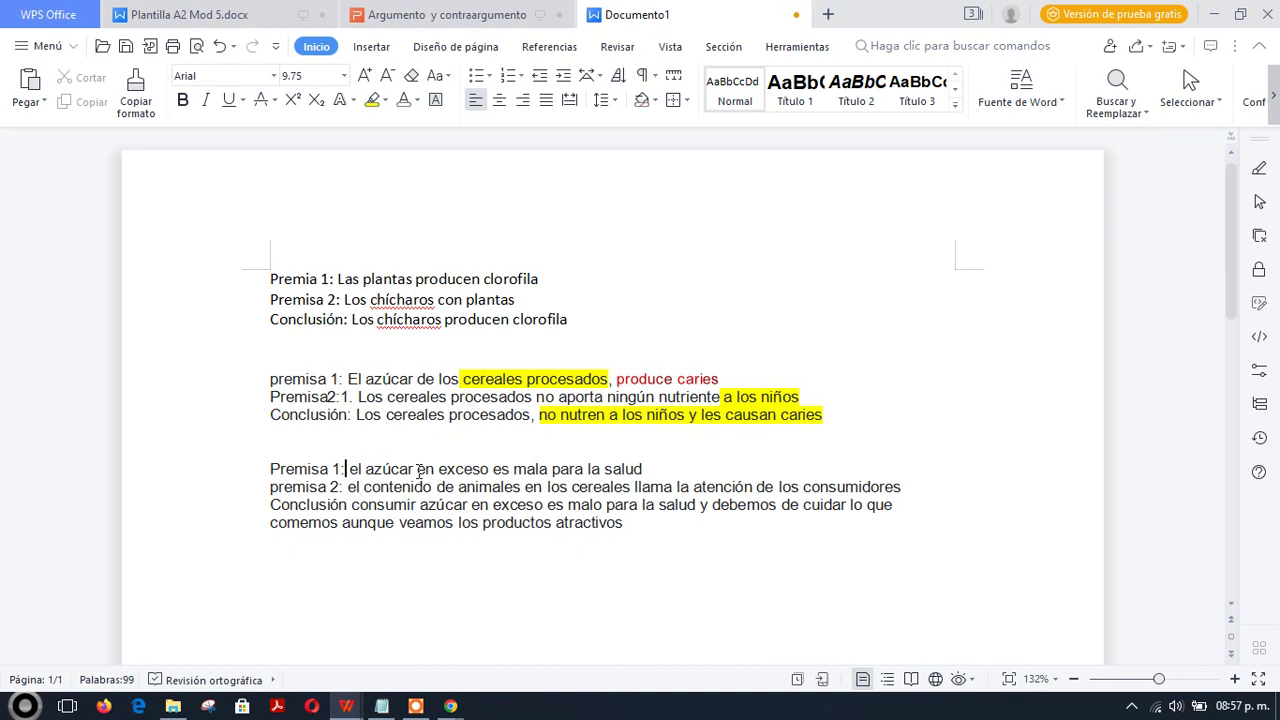
- Highlight "el azúcar" in the last argument's first premise in yellow
drag(418, 468, 350, 469)
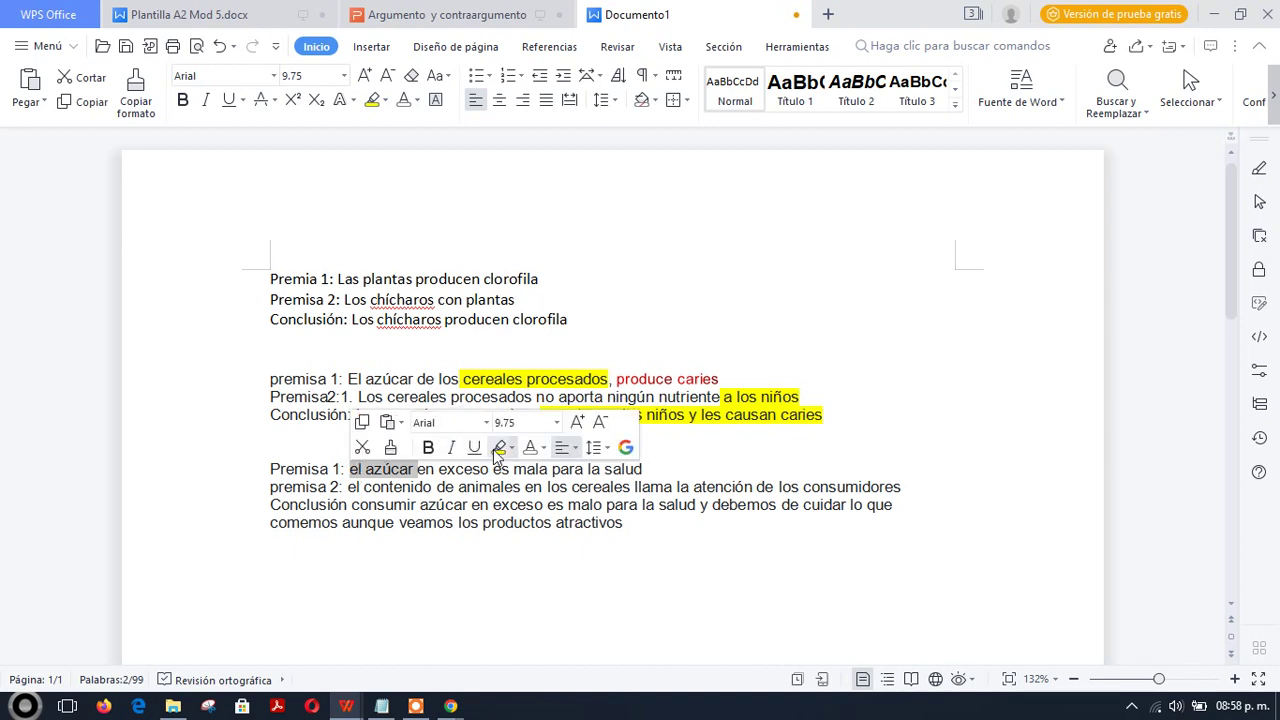
click(497, 448)
click(488, 487)
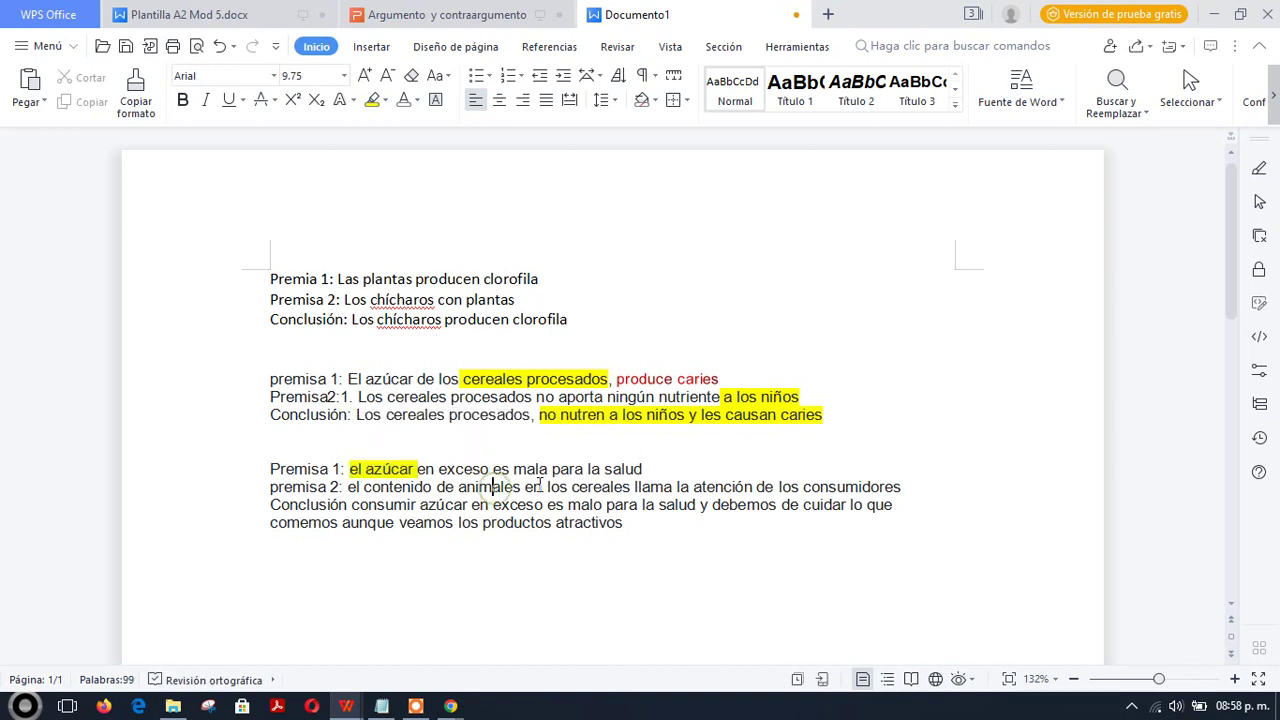
- Insert "dibujos" before "animales" in the last argument's second premise
drag(521, 487, 457, 487)
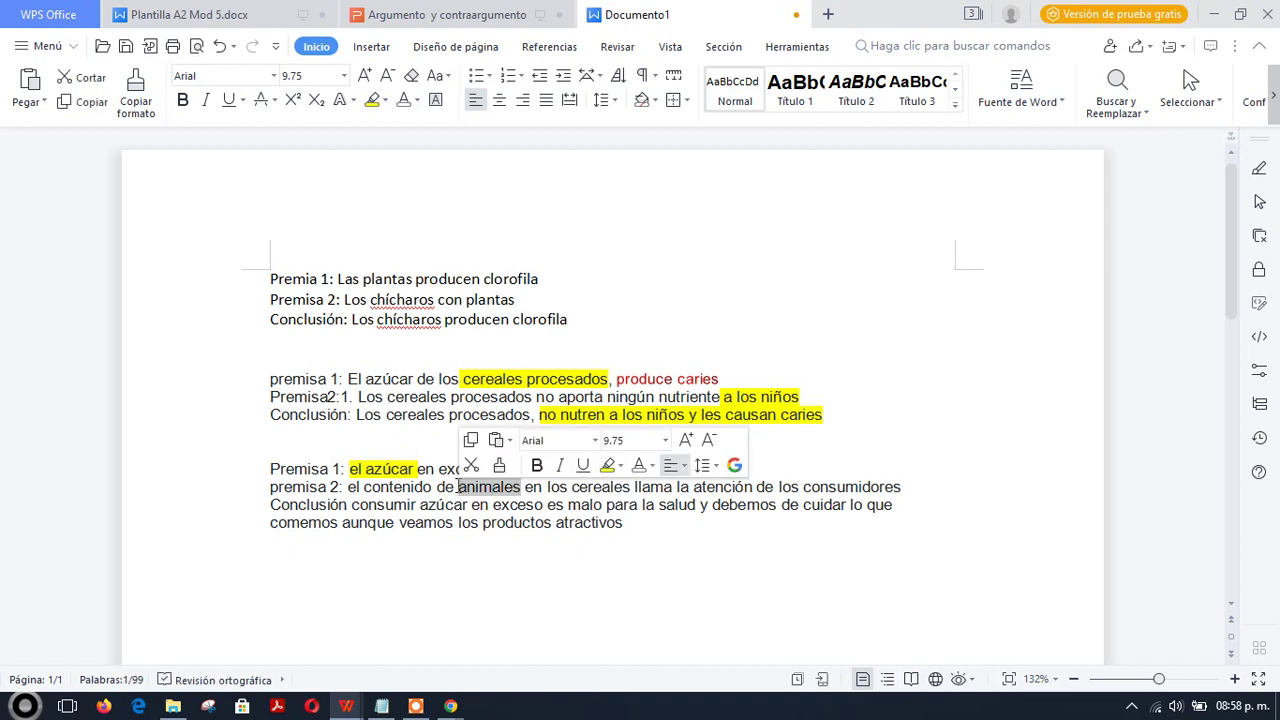
click(458, 487)
text(dib)
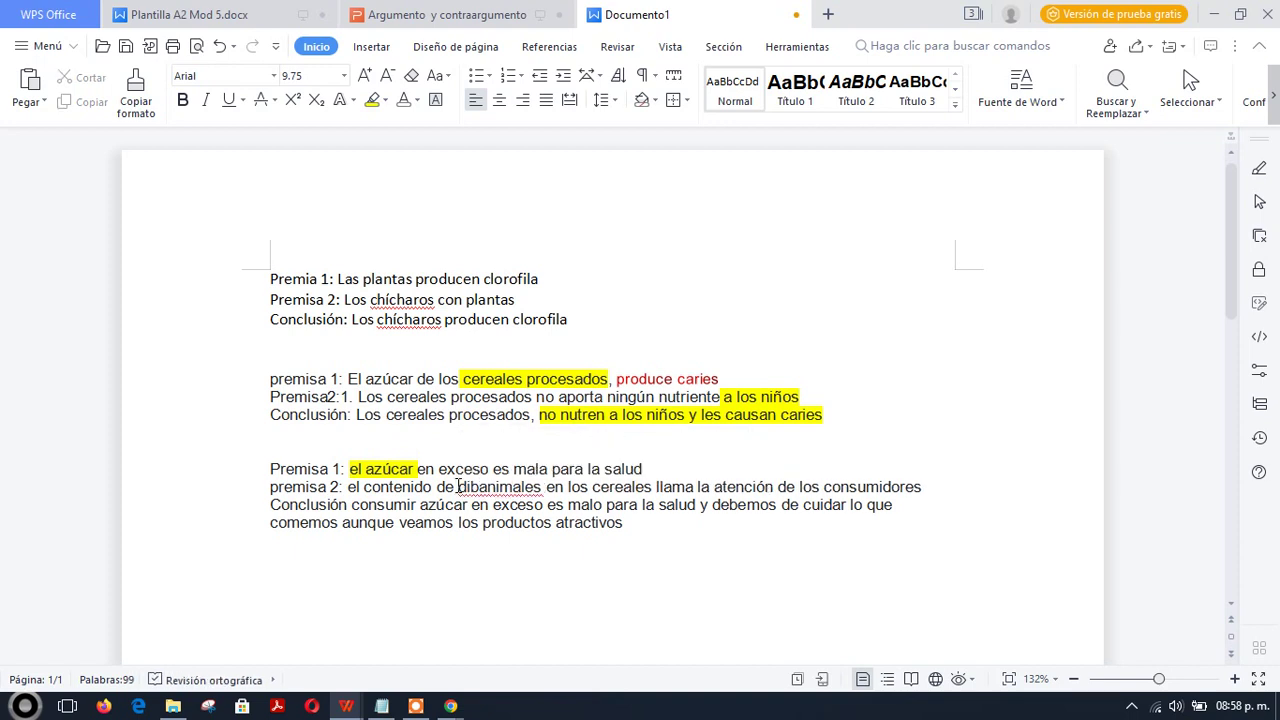
text(ujos)
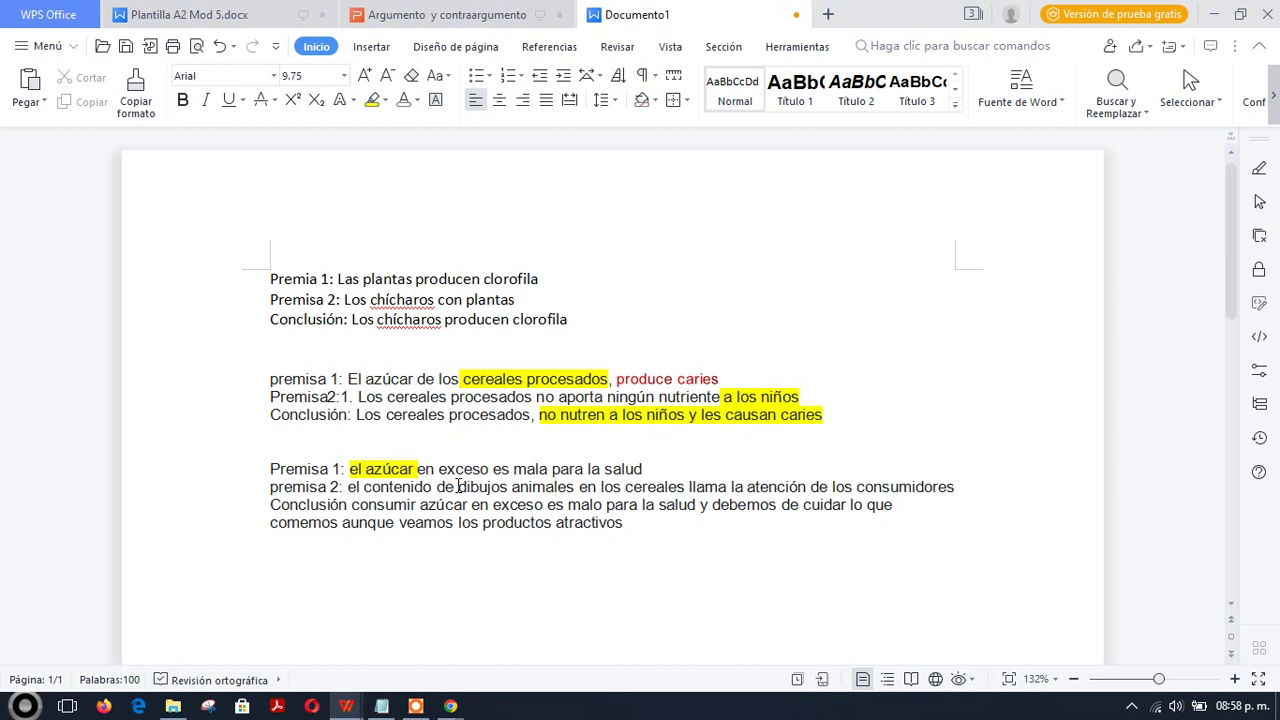
- Insert "la publicidad" between "en" and "los cereales" in the same premise, with its words properly spaced
key(Right)
key(Right)
key(Right)
key(Right)
key(Right)
key(Right)
key(Right)
text(lapu)
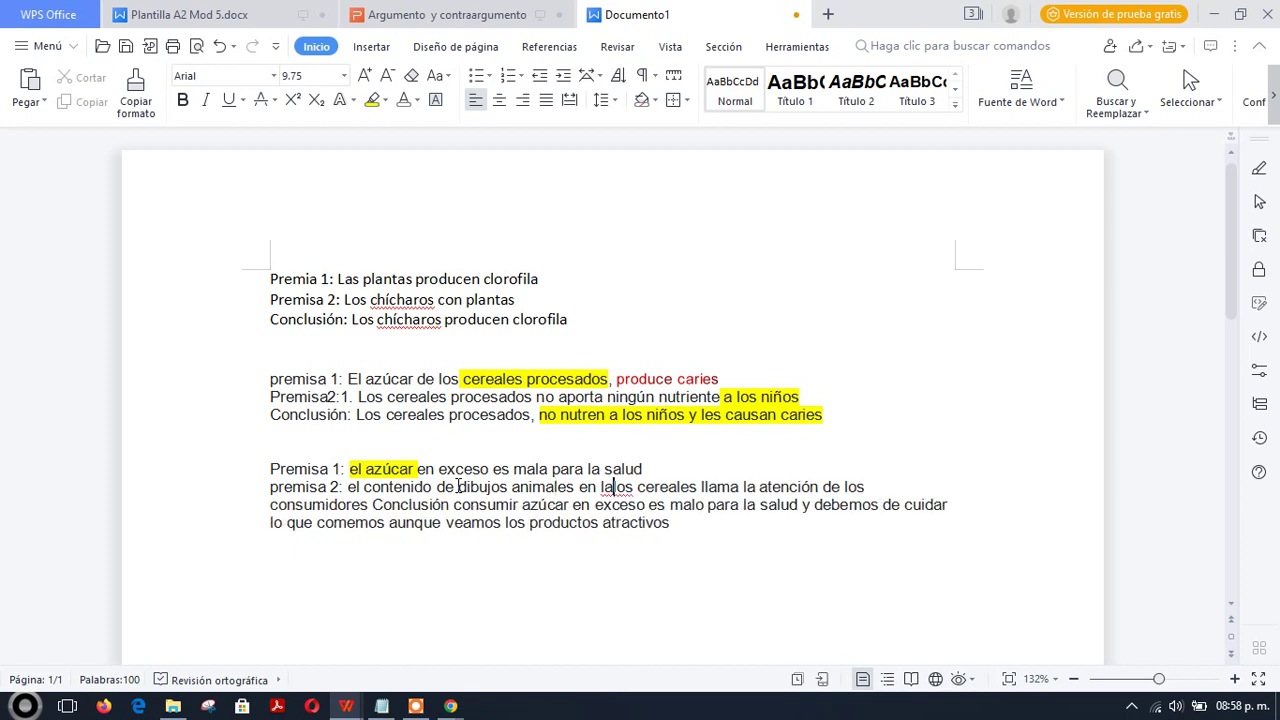
text(blicidad)
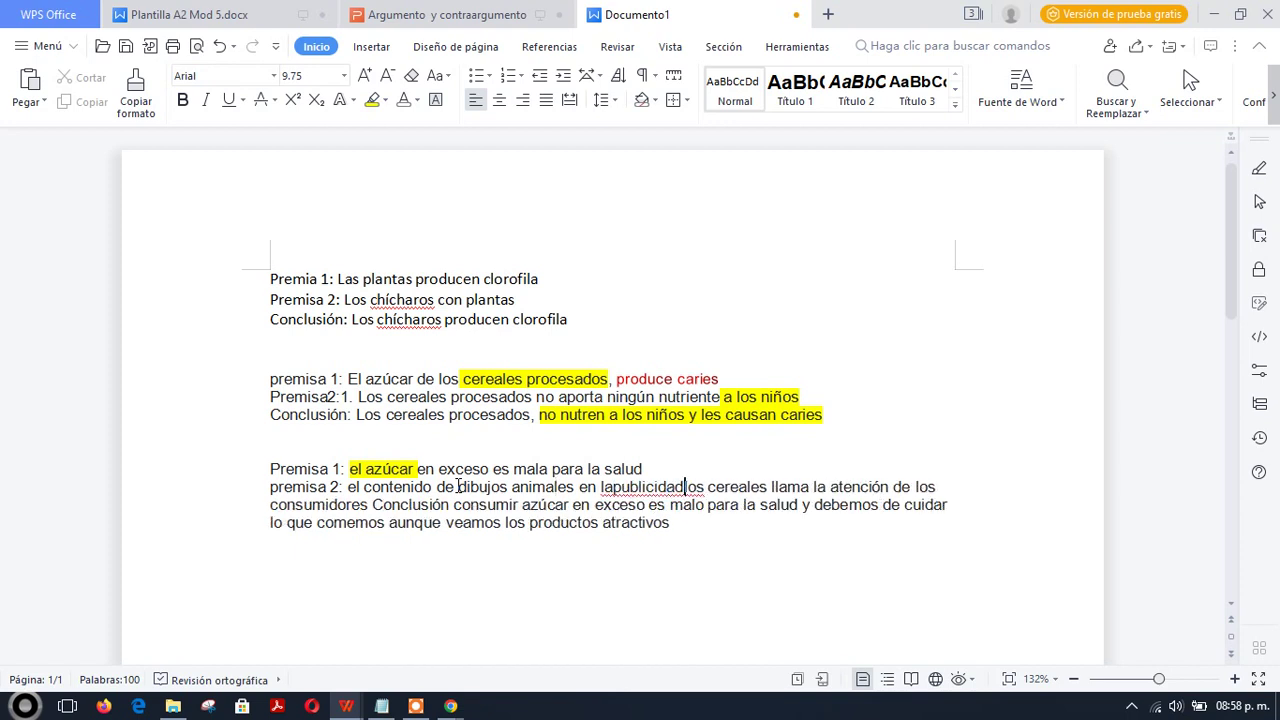
key(Left)
key(Left)
key(Left)
key(Left)
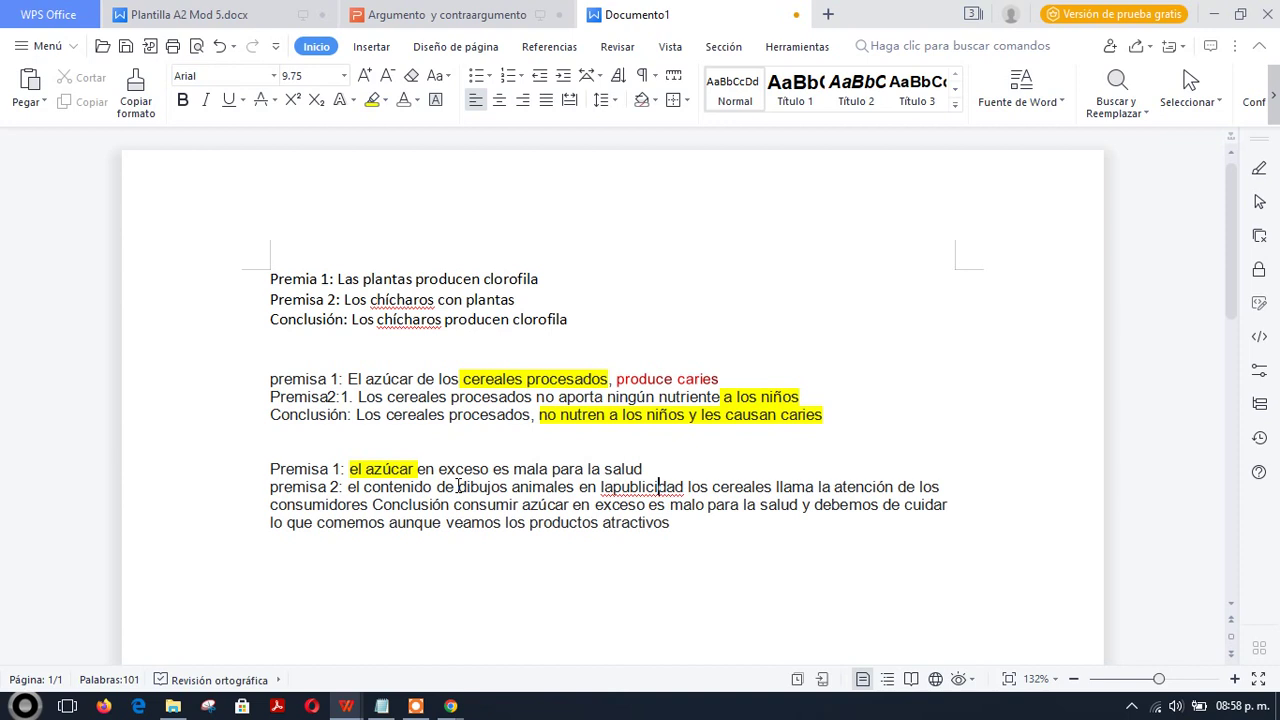
key(Left)
key(Left)
key(Left)
key(Left)
key(Left)
key(Left)
key(Left)
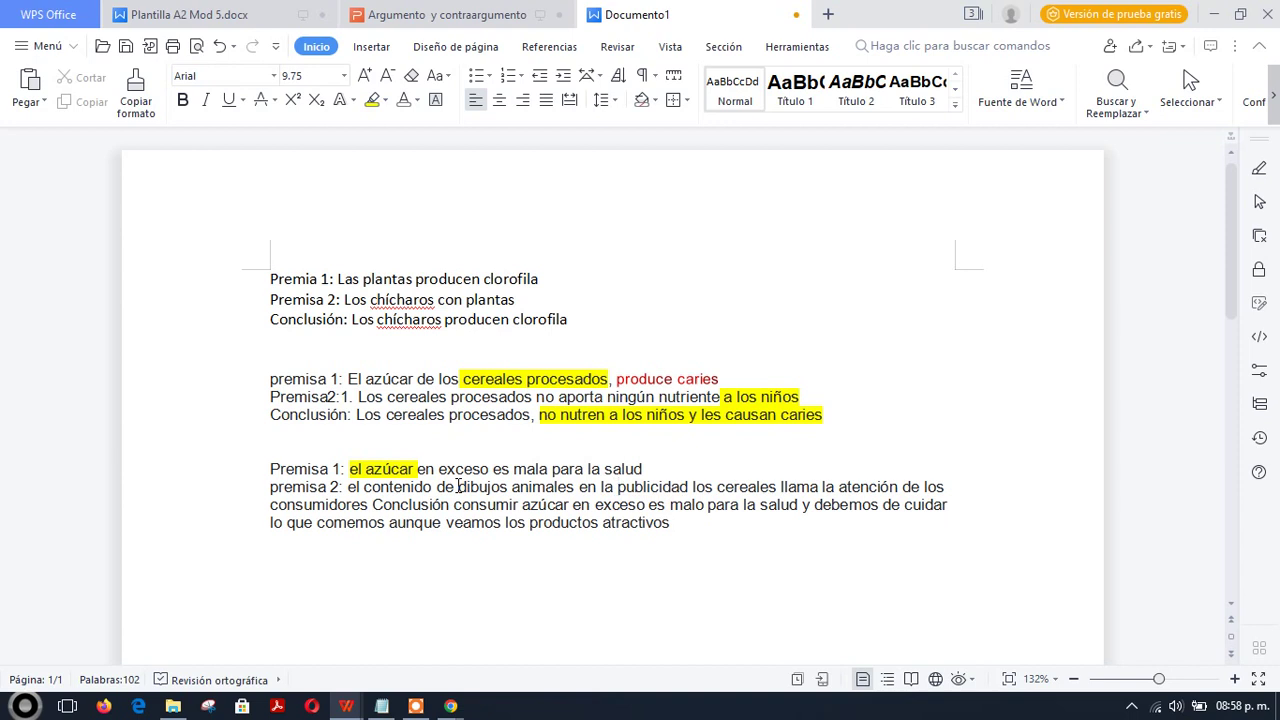
- Insert the missing "de" before "animales" and before "los cereales" in the second premise
click(516, 484)
text(de)
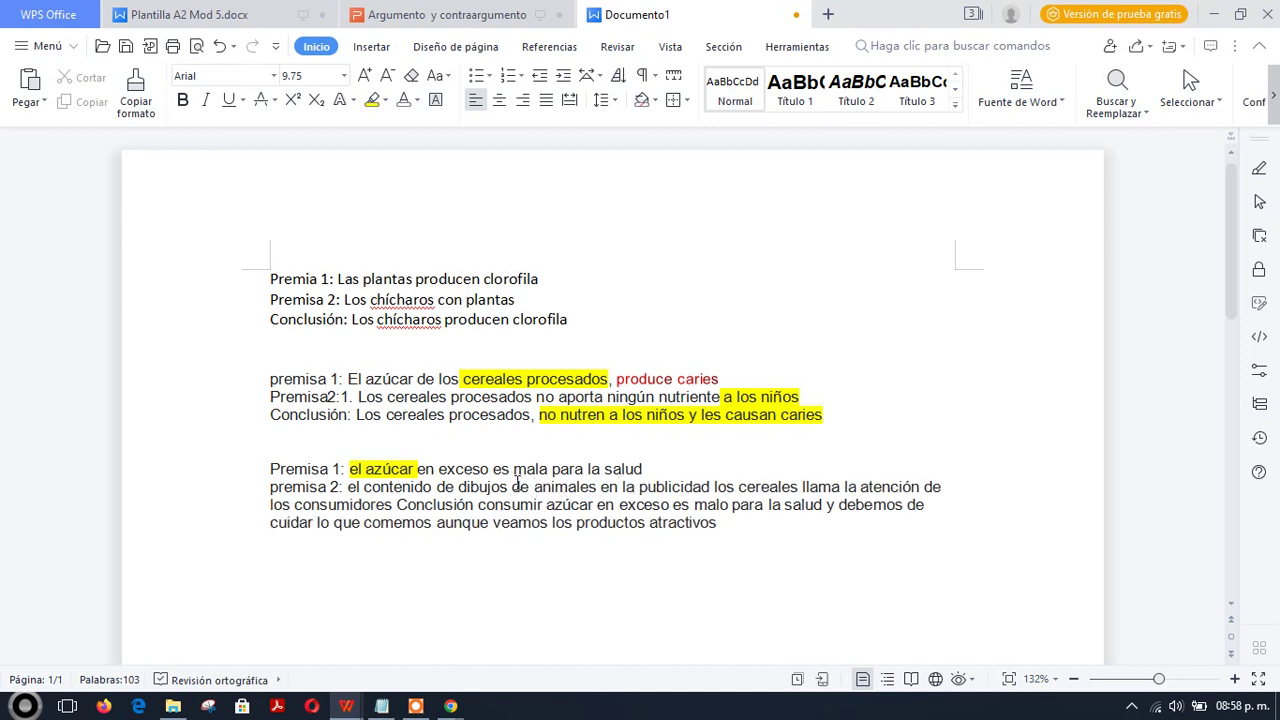
key(Right)
key(Right)
key(Right)
key(Right)
key(Right)
key(Right)
key(Right)
key(Right)
key(Right)
key(Right)
text(de)
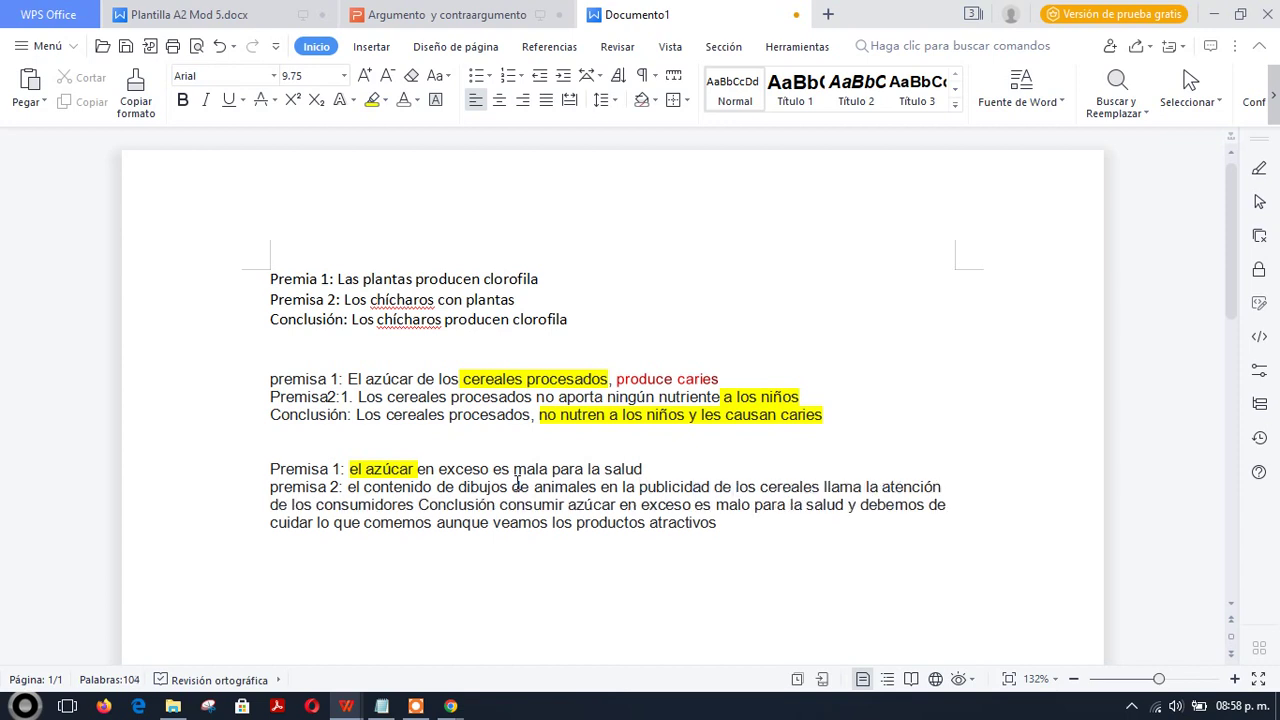
- Delete "de los consumidores" from the end of the second premise
click(418, 506)
key(BackSpace)
key(BackSpace)
key(BackSpace)
key(BackSpace)
key(BackSpace)
key(BackSpace)
key(BackSpace)
key(BackSpace)
key(BackSpace)
key(BackSpace)
key(BackSpace)
key(BackSpace)
key(BackSpace)
key(BackSpace)
key(BackSpace)
key(BackSpace)
key(BackSpace)
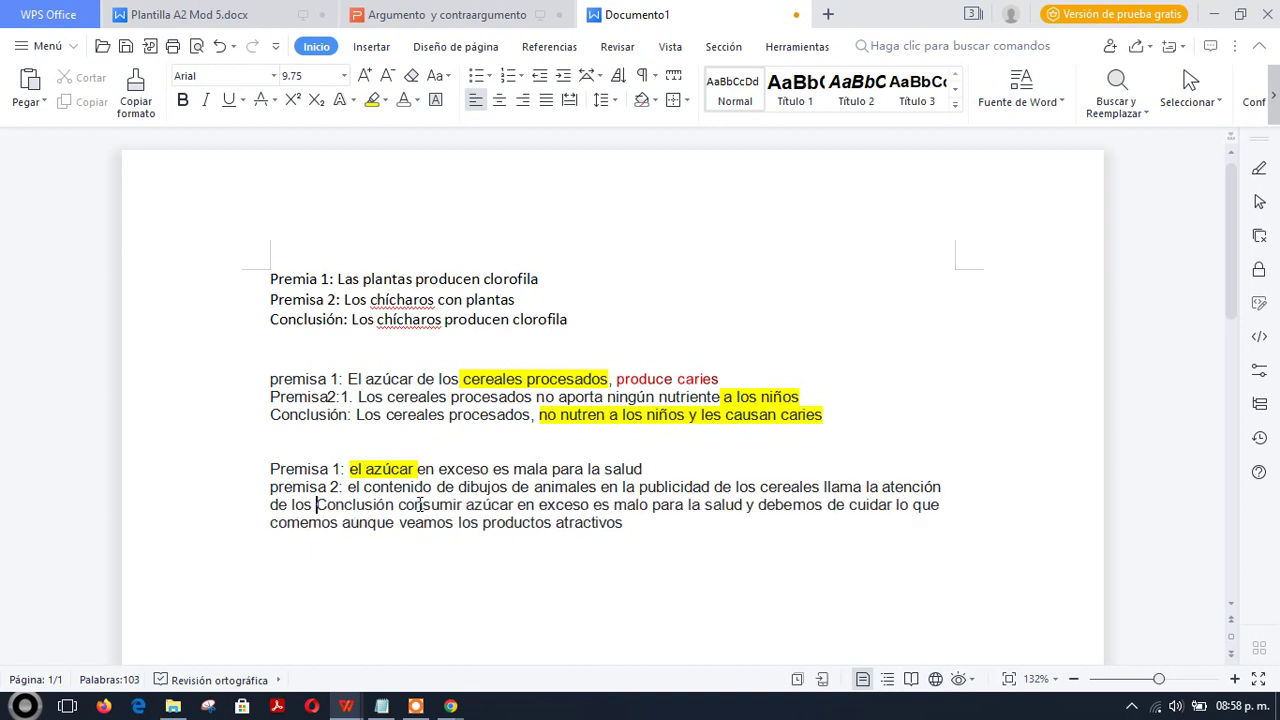
key(BackSpace)
key(BackSpace)
key(BackSpace)
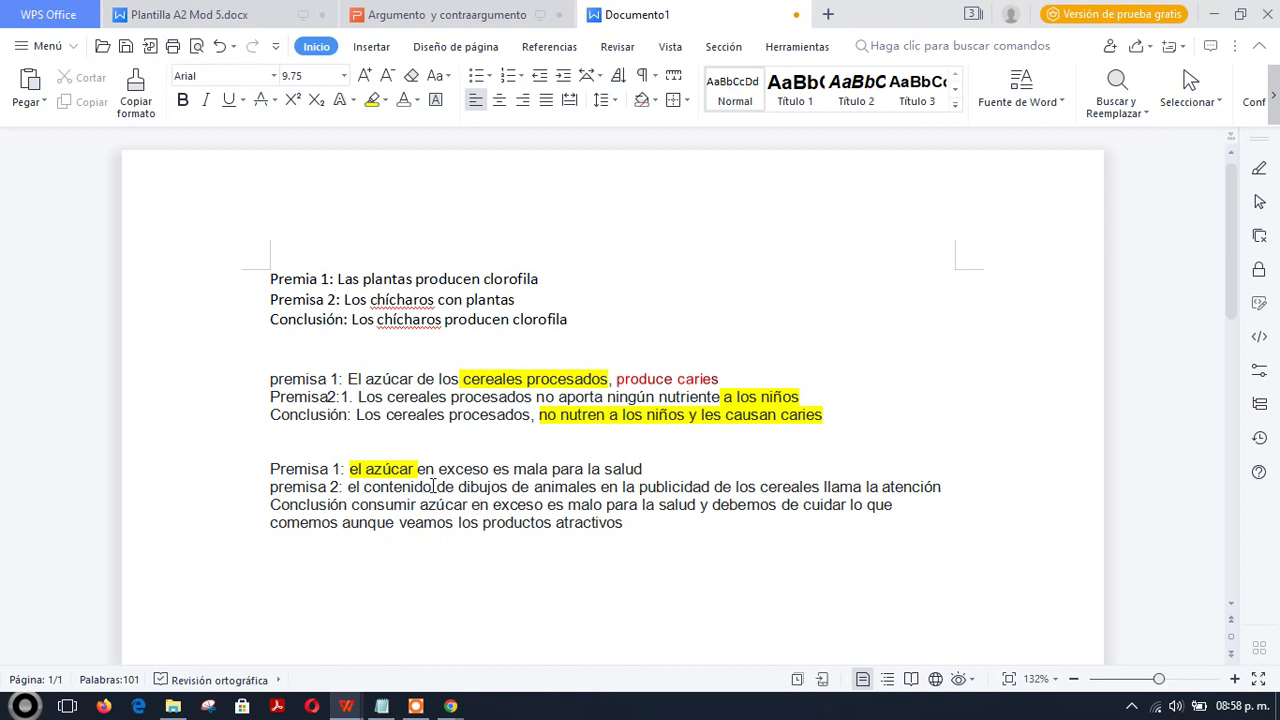
- Highlight "de dibujos de animales" in the second premise in yellow
drag(435, 487, 614, 487)
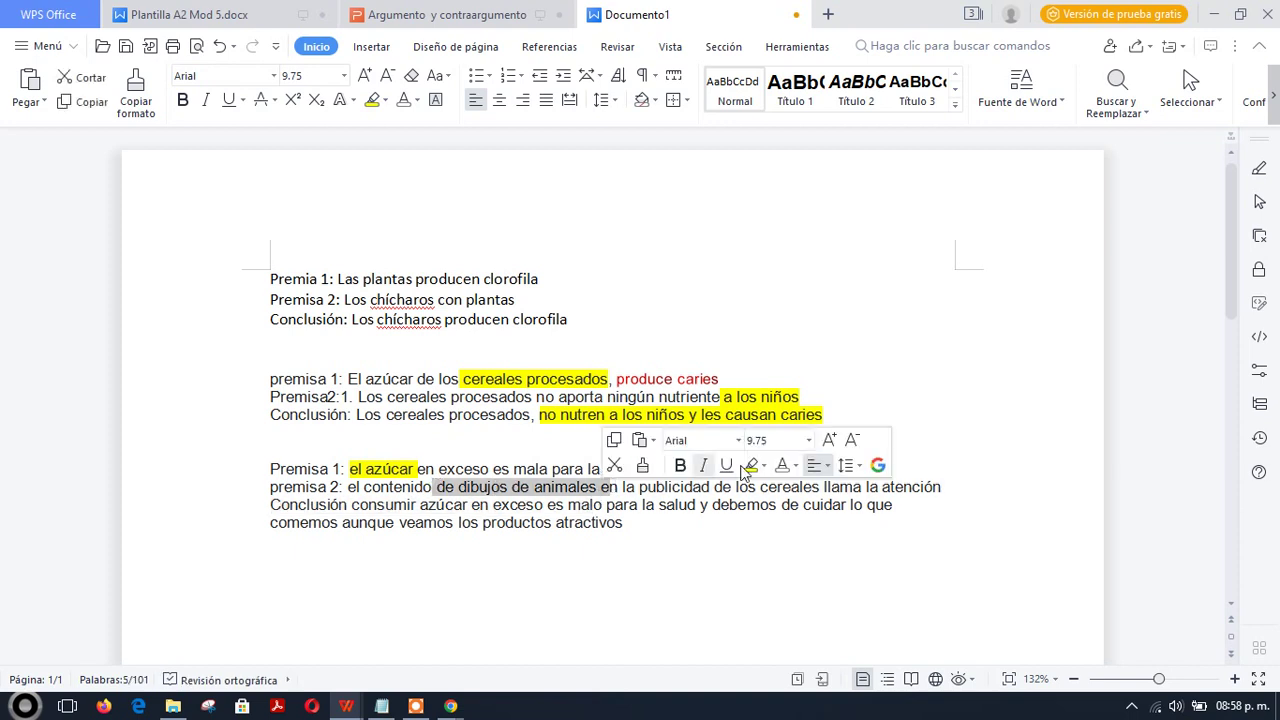
click(751, 466)
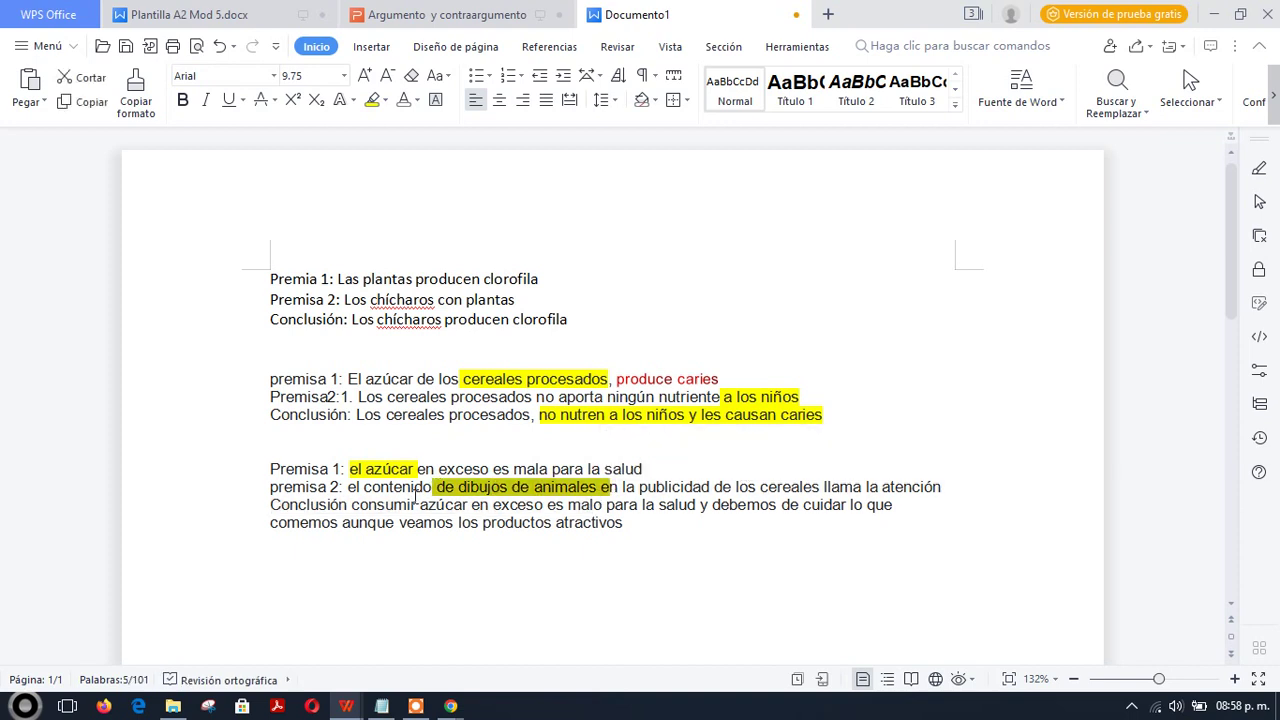
- Replace "el contenido de" with "Los" at the start of the second premise's text
click(433, 488)
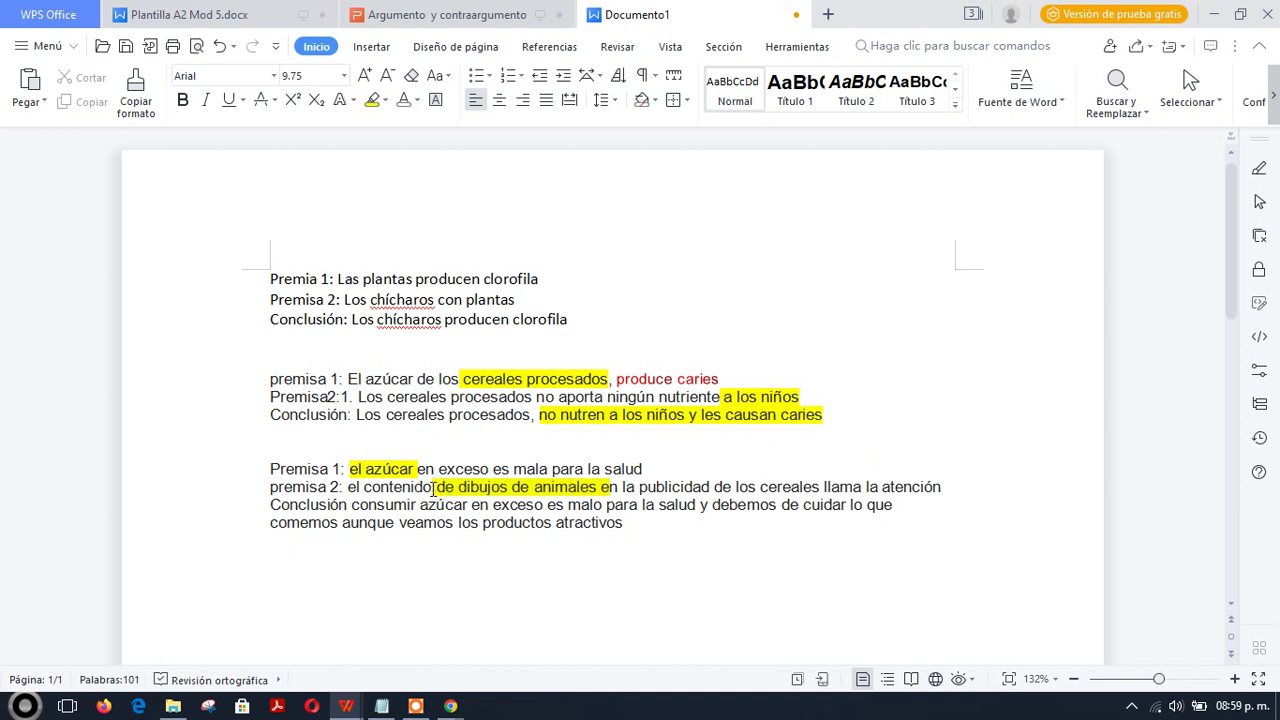
key(BackSpace)
key(BackSpace)
key(BackSpace)
key(BackSpace)
key(BackSpace)
key(BackSpace)
key(BackSpace)
key(BackSpace)
key(BackSpace)
key(BackSpace)
key(BackSpace)
key(BackSpace)
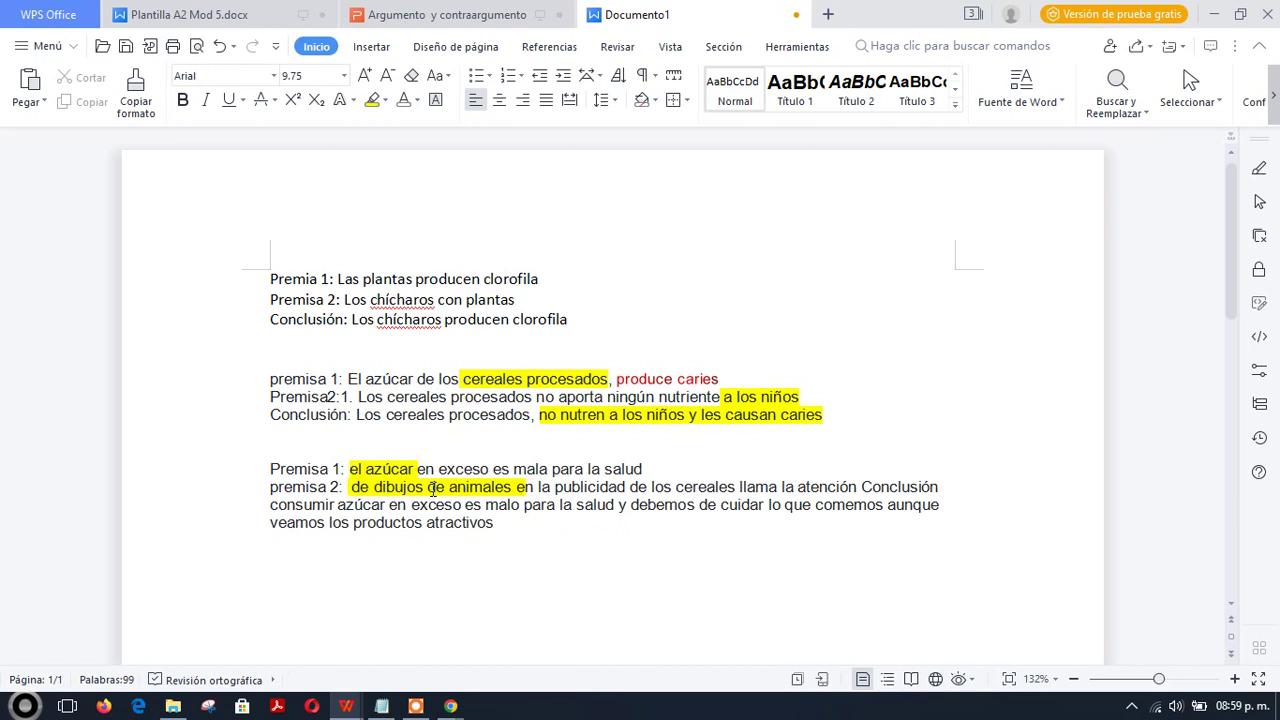
text(Los)
key(Delete)
key(Delete)
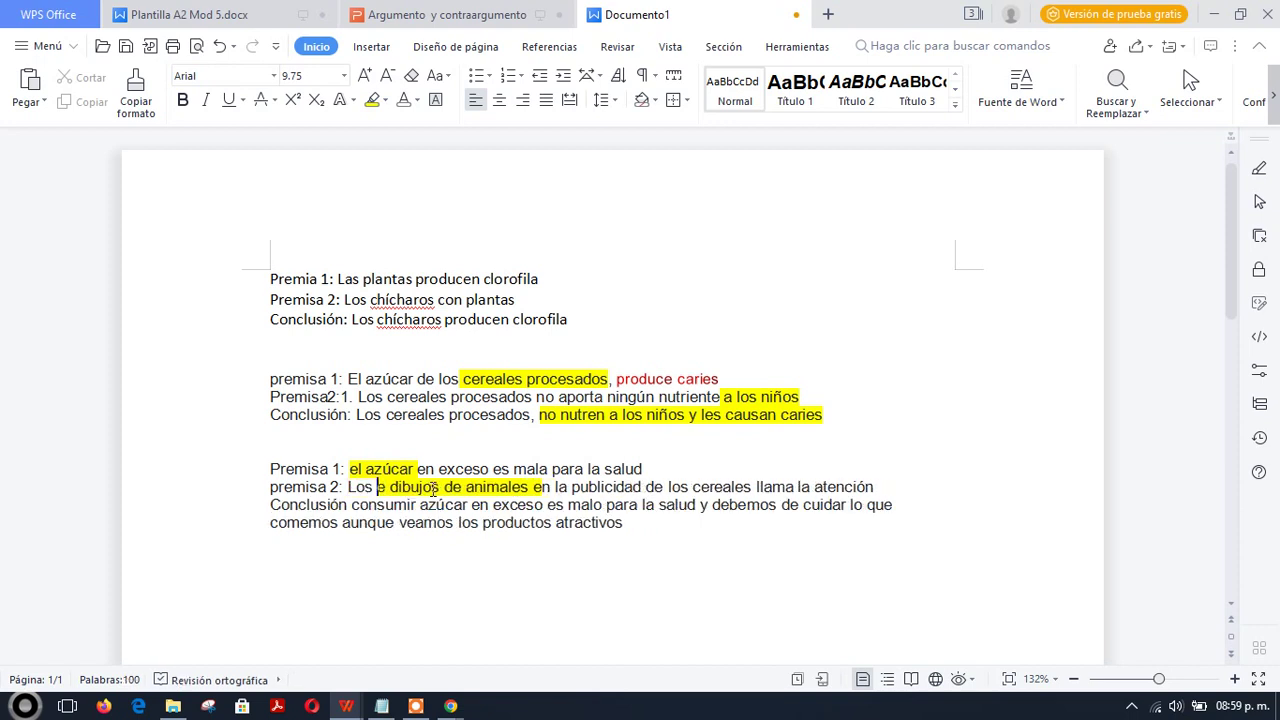
key(Delete)
key(Delete)
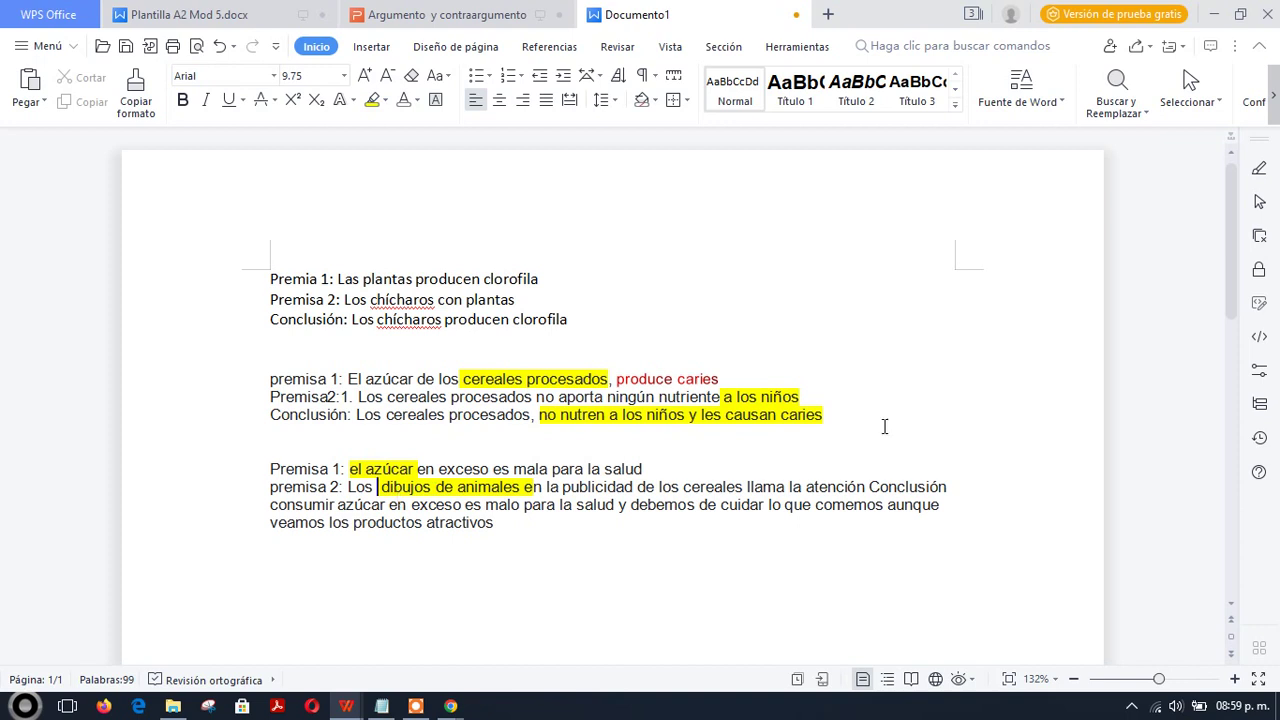
- Put the last argument's conclusion on its own line and add a colon after "Conclusión"
click(866, 487)
key(Return)
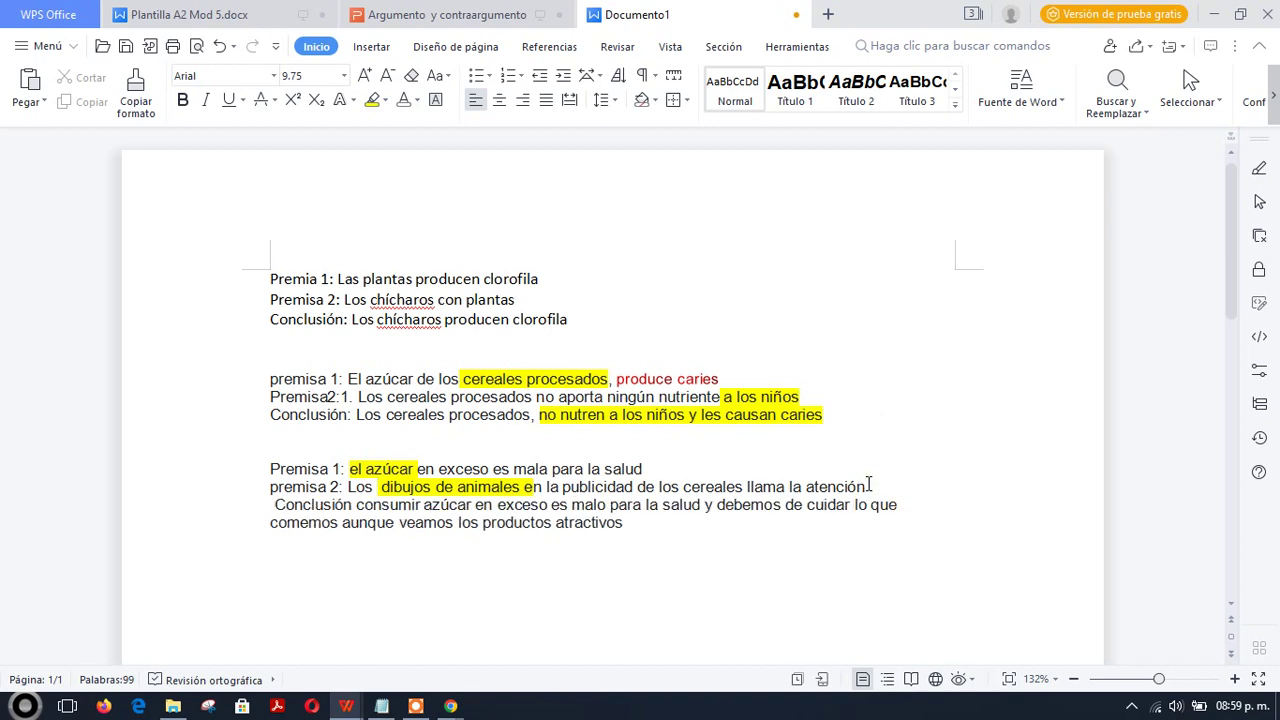
key(Delete)
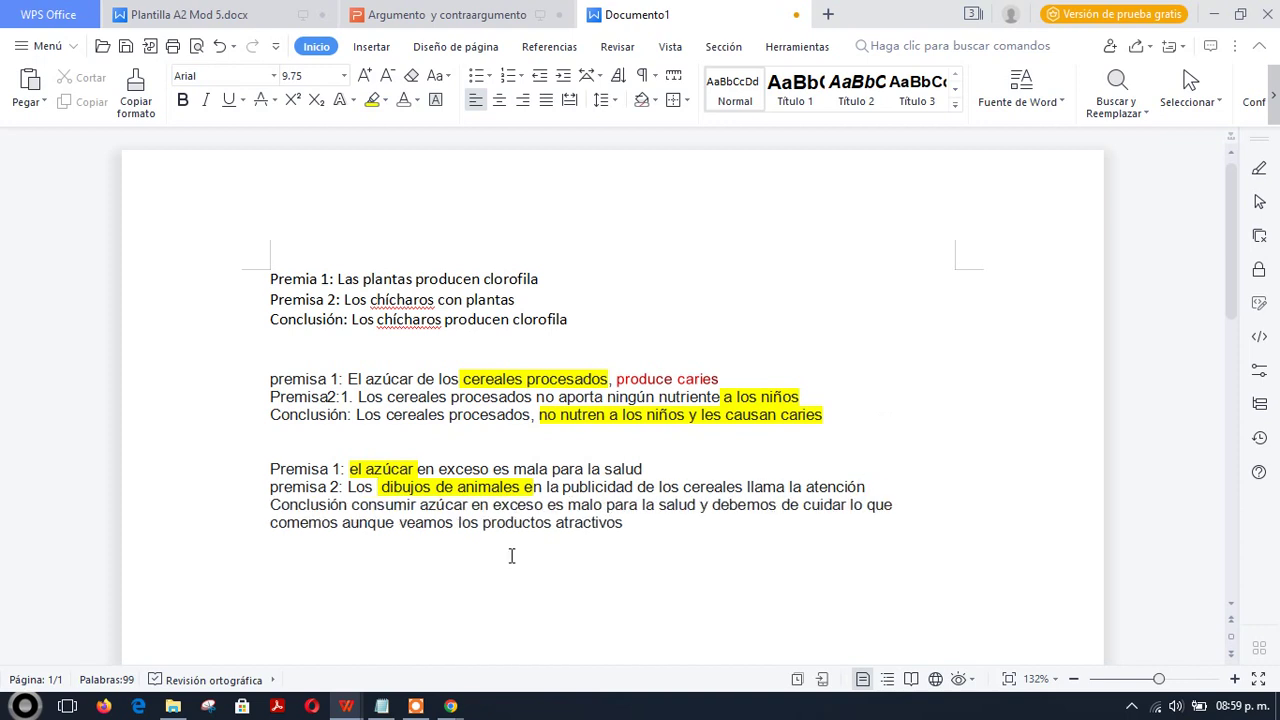
click(349, 506)
text(:)
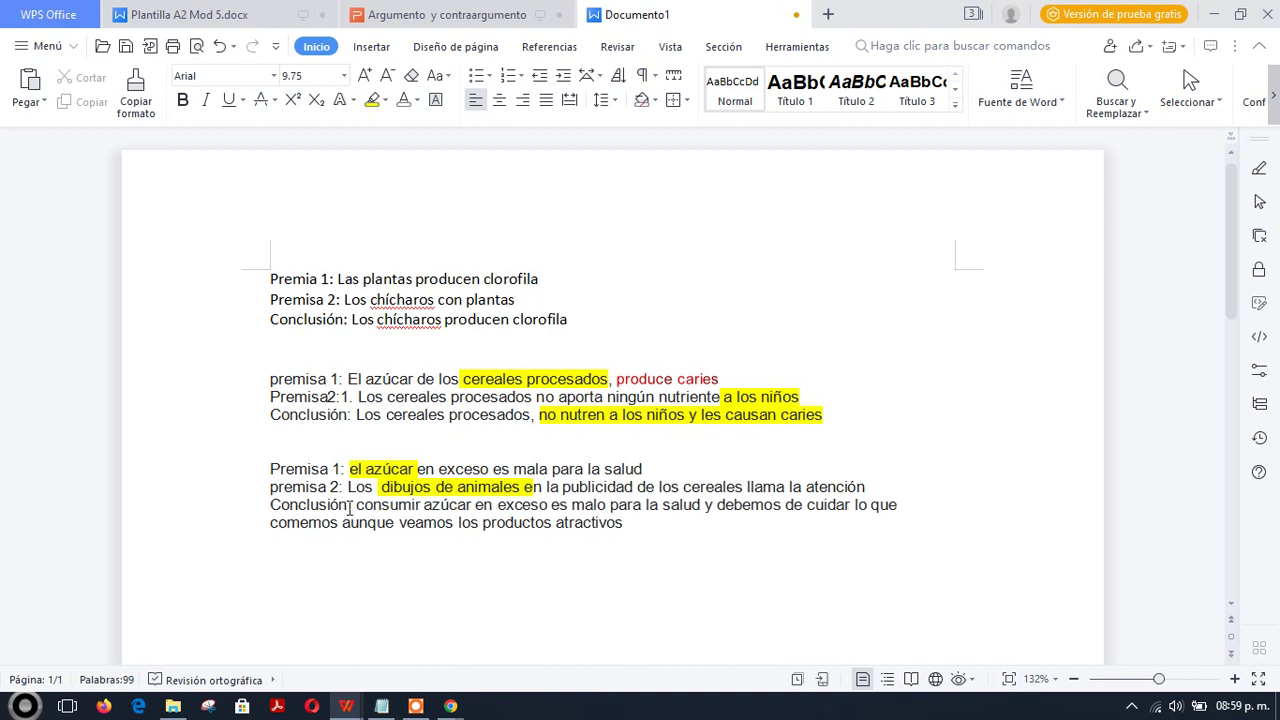
- Replace the conclusion's wording before "los productos atractivos" with "La publicidad"
key(shift+Down)
key(shift+Right)
key(shift+Right)
key(shift+Right)
key(shift+Right)
key(shift+Right)
key(shift+Right)
key(shift+Right)
key(shift+Right)
key(shift+Right)
key(shift+Right)
key(shift+Right)
key(shift+Right)
key(shift+Right)
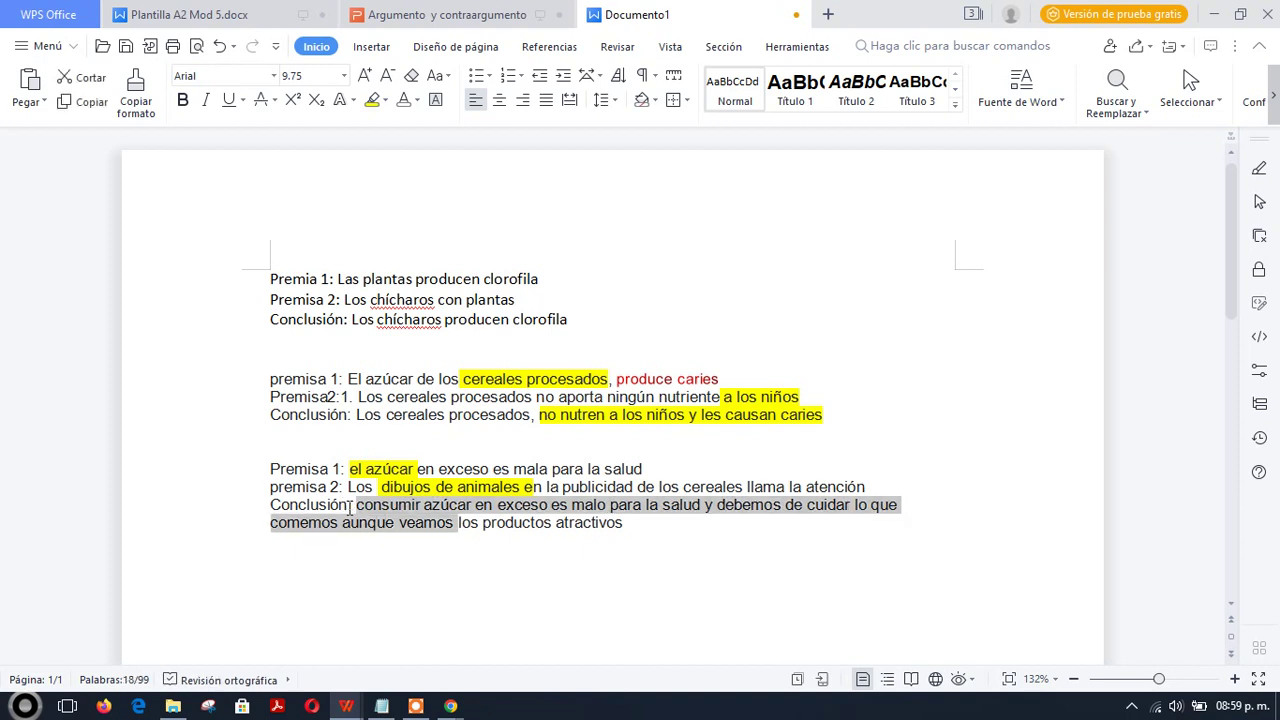
key(shift+Left)
key(shift+Left)
key(shift+Left)
key(shift+Right)
key(shift+Right)
key(shift+Right)
key(shift+Right)
key(shift+Right)
key(shift+Right)
key(shift+Left)
key(shift+Left)
key(shift+Left)
key(Delete)
text(La publ)
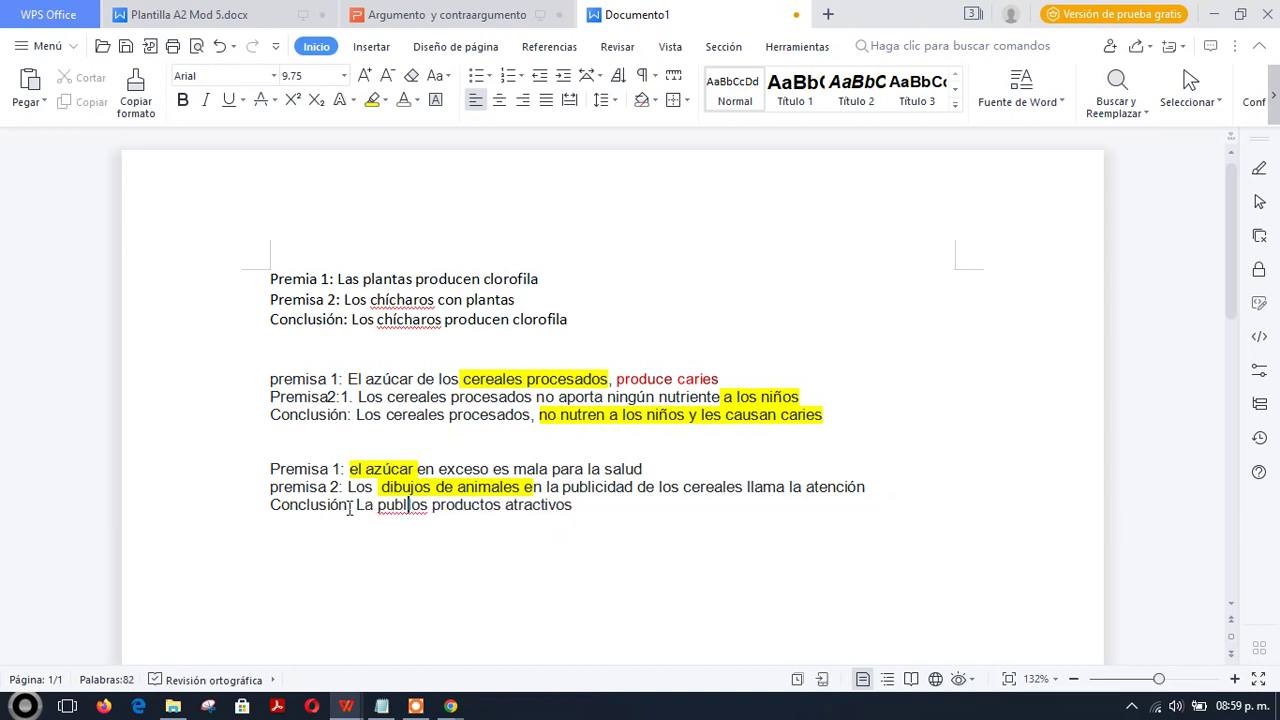
text(icidad )
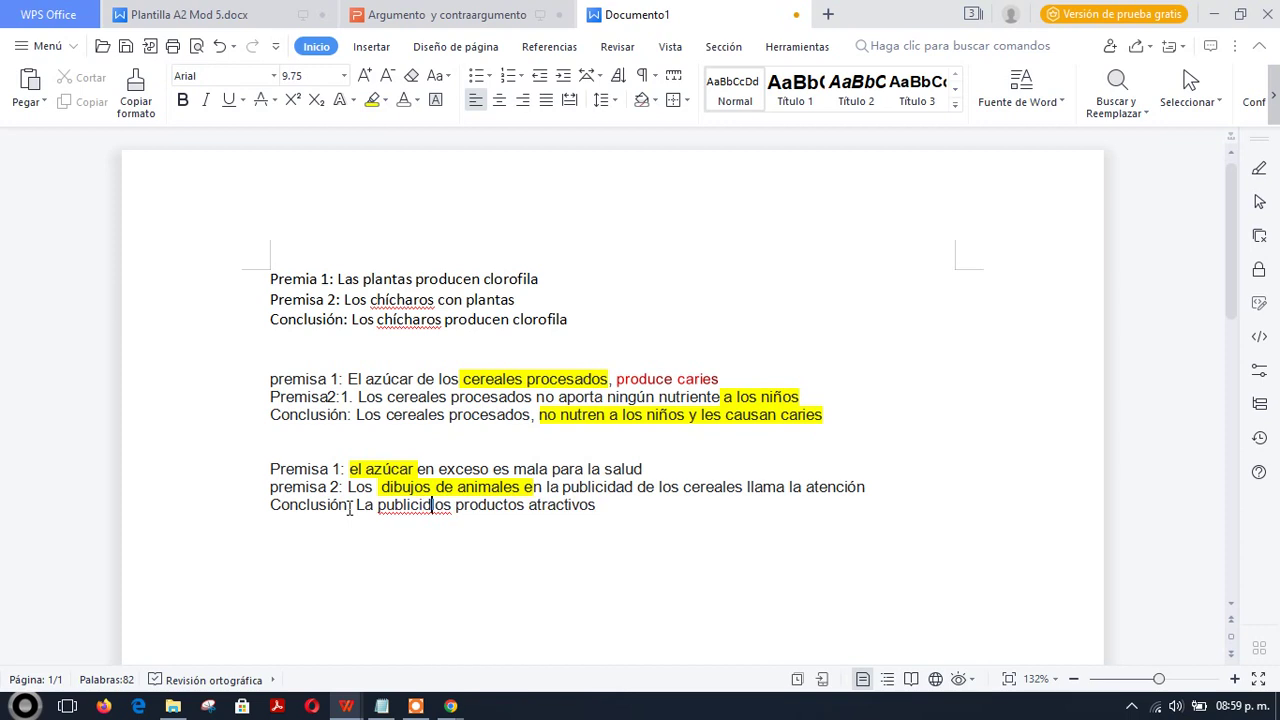
text(es)
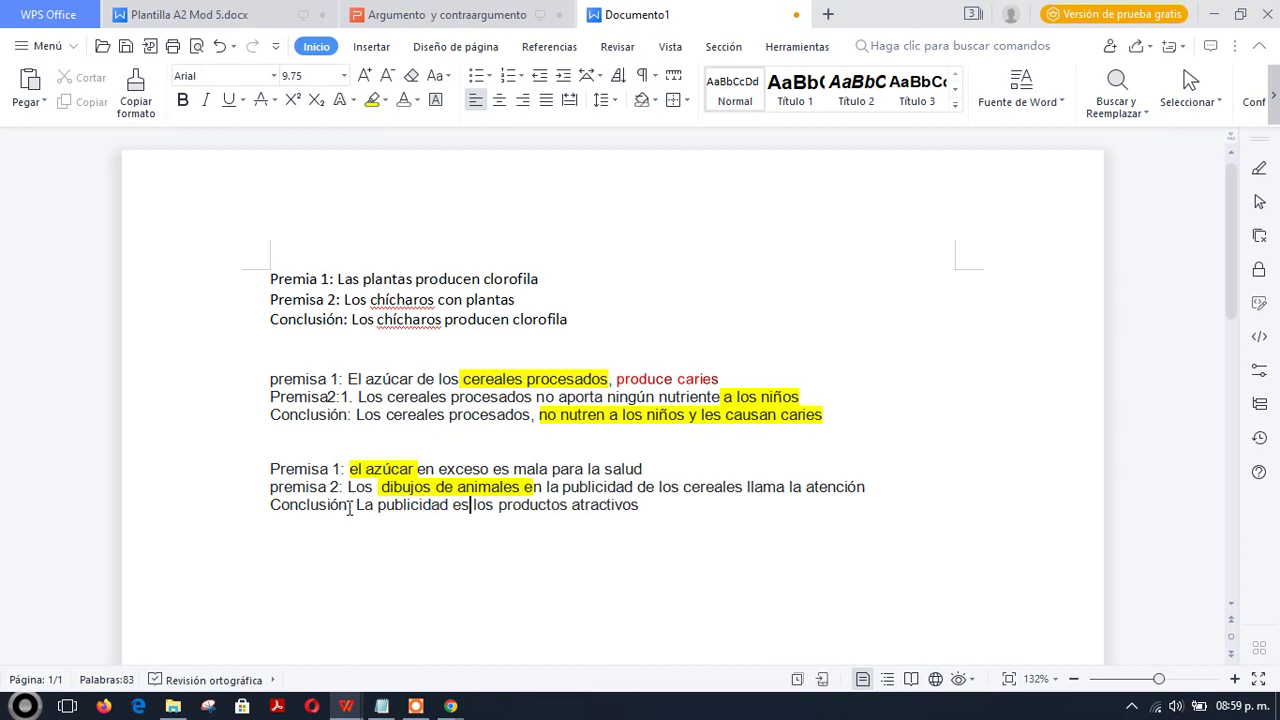
text( atra)
key(BackSpace)
key(BackSpace)
key(BackSpace)
key(BackSpace)
key(BackSpace)
key(BackSpace)
key(BackSpace)
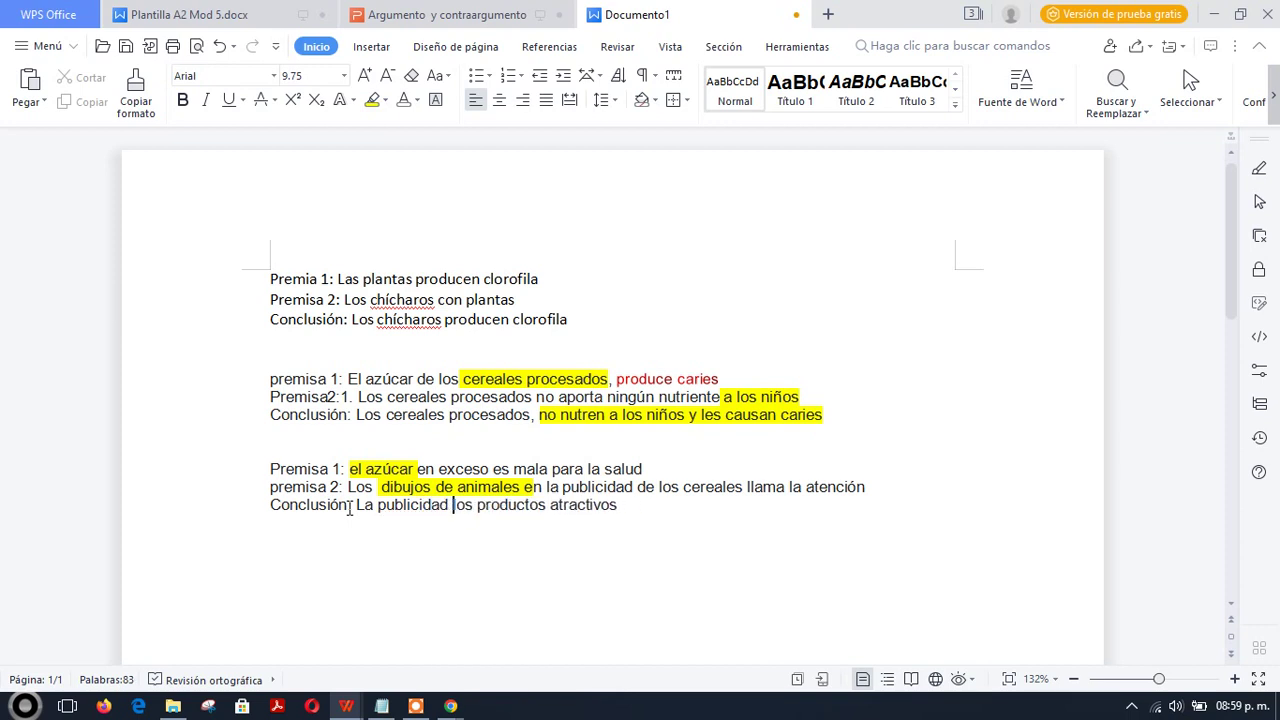
- Insert "vuelve a" before "los productos atractivos" in the conclusion and append ", pero su contenido en" at its end
text(vuelve )
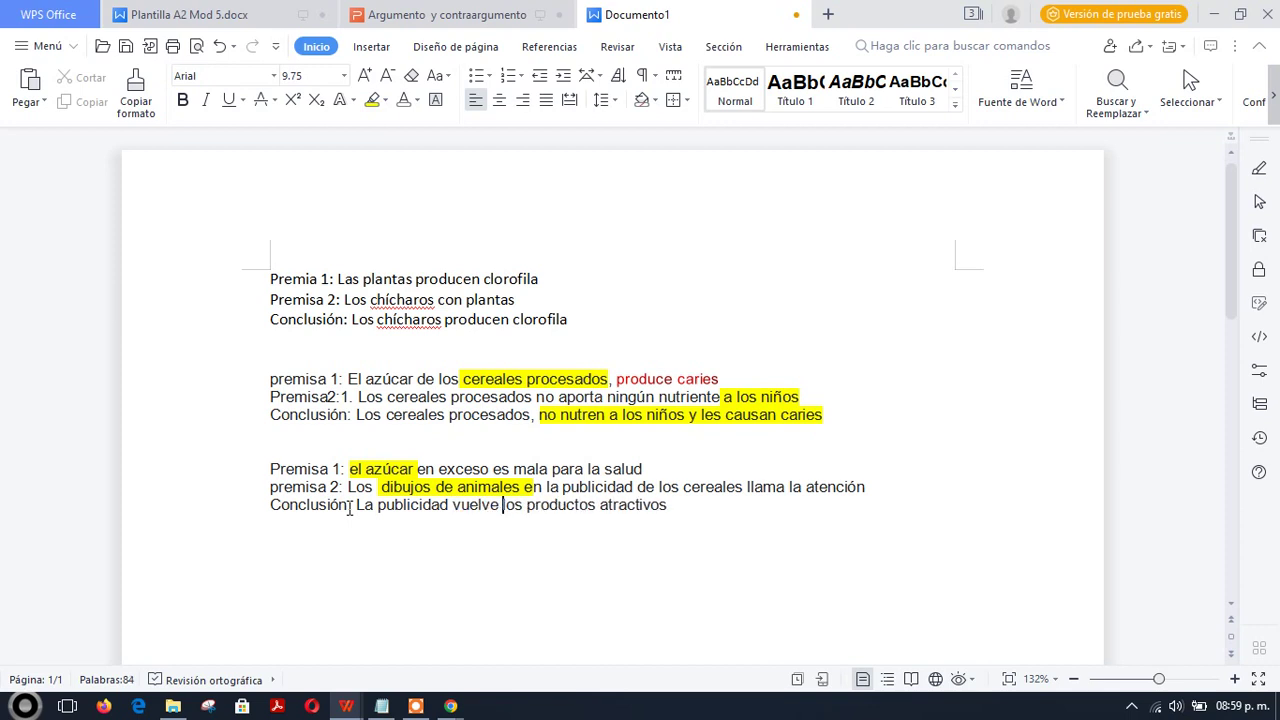
text(a)
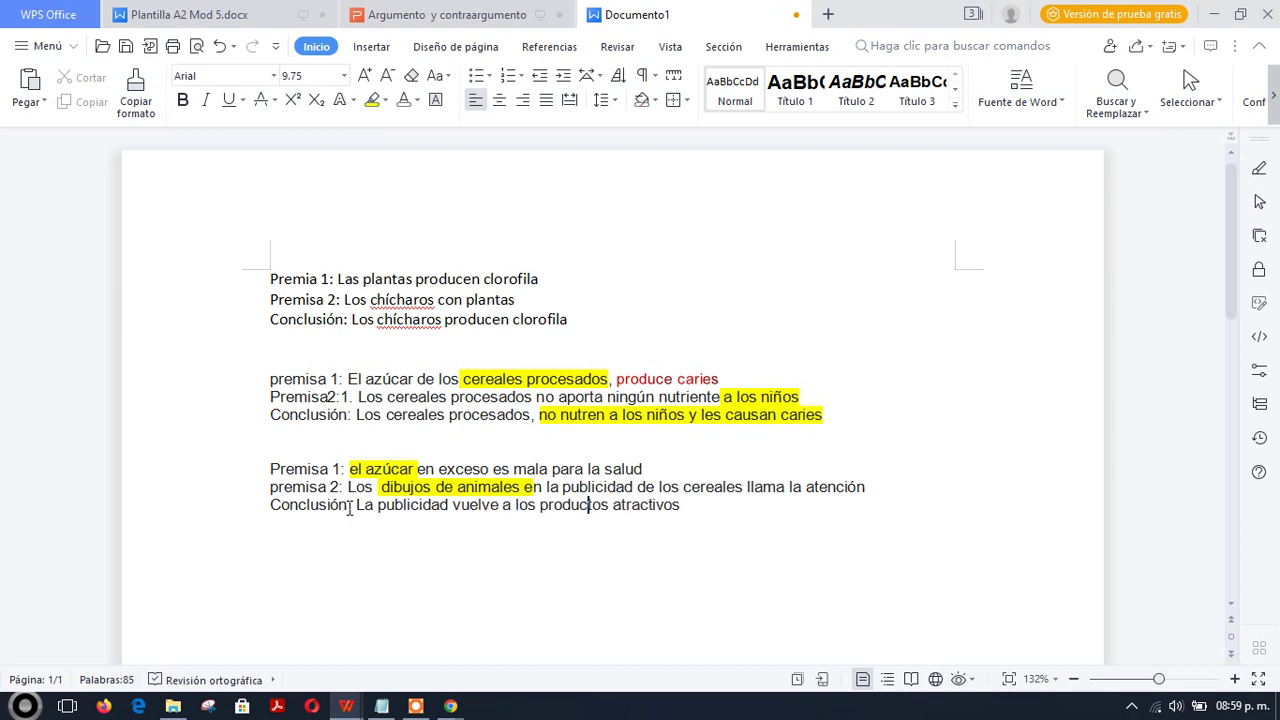
key(Right)
key(Right)
key(Right)
key(Right)
key(Right)
key(Right)
text(, pero su contenido en azu)
key(BackSpace)
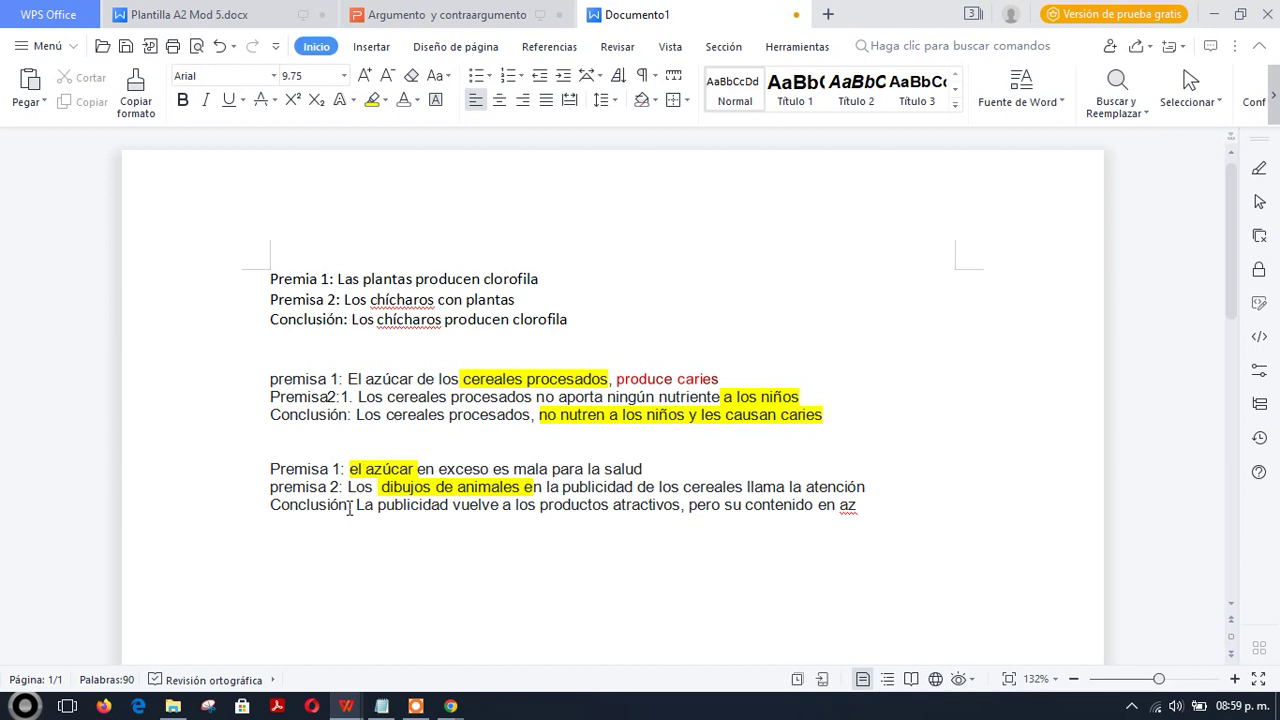
text(í)
key(Home)
text(úca)
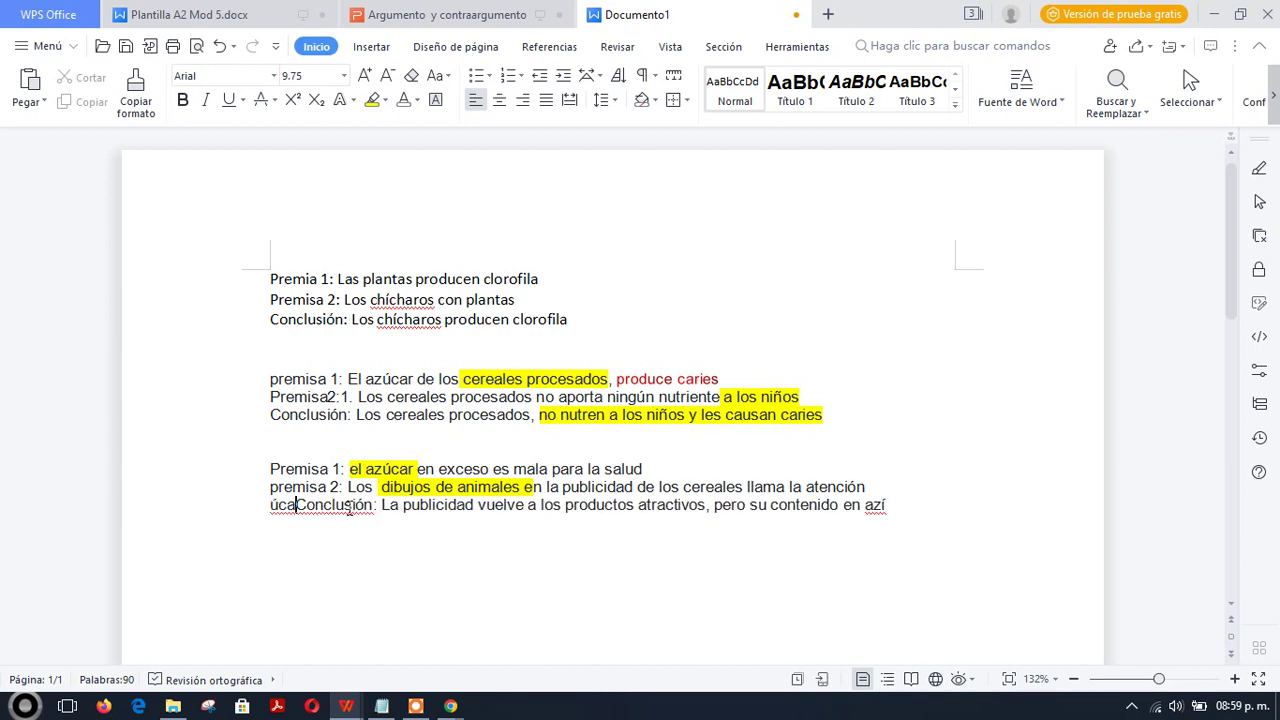
text(r)
key(BackSpace)
key(BackSpace)
key(BackSpace)
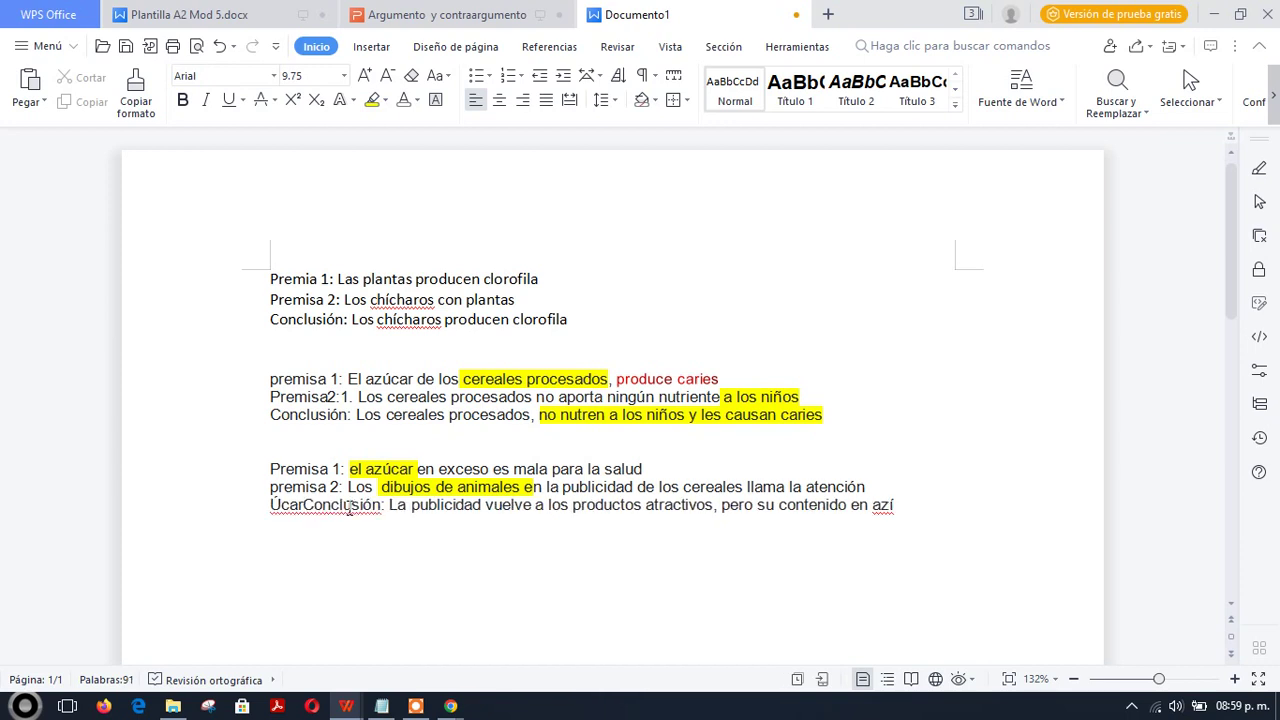
key(BackSpace)
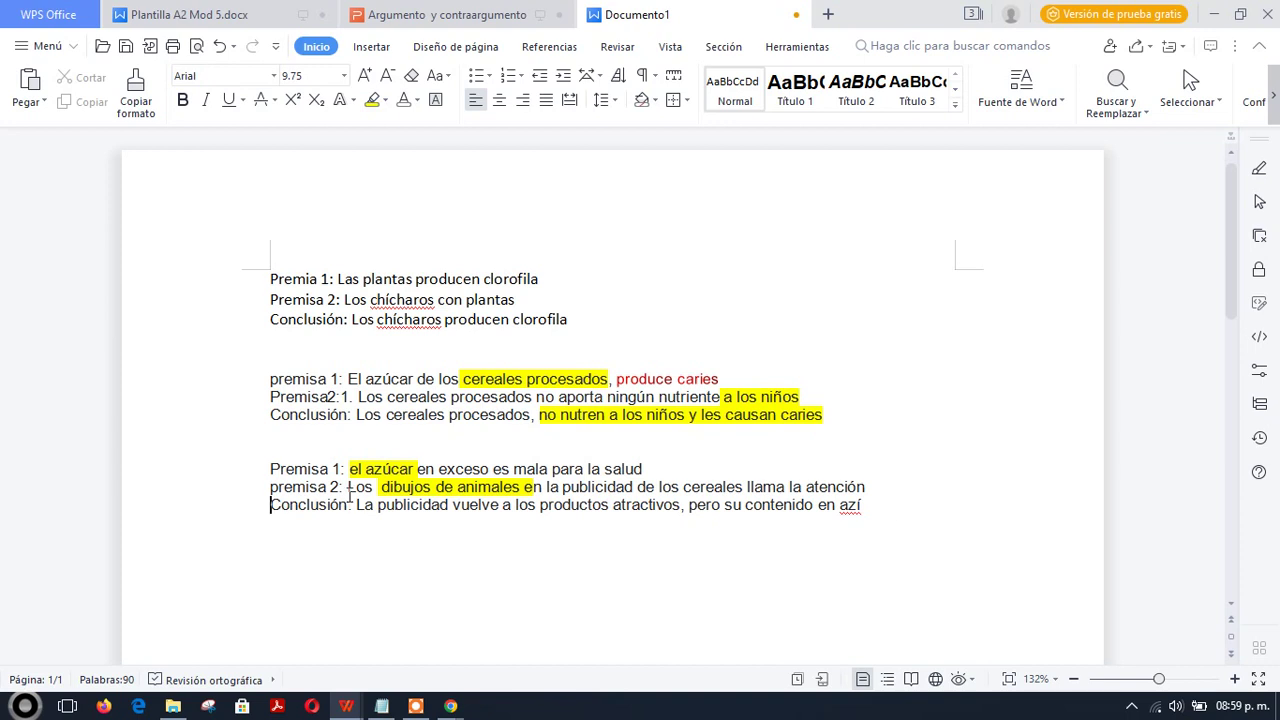
- Correct the unfinished last word of the conclusion and complete it as "azúcar es muy elevado"
click(875, 511)
key(BackSpace)
text(úcar es muy elevado)
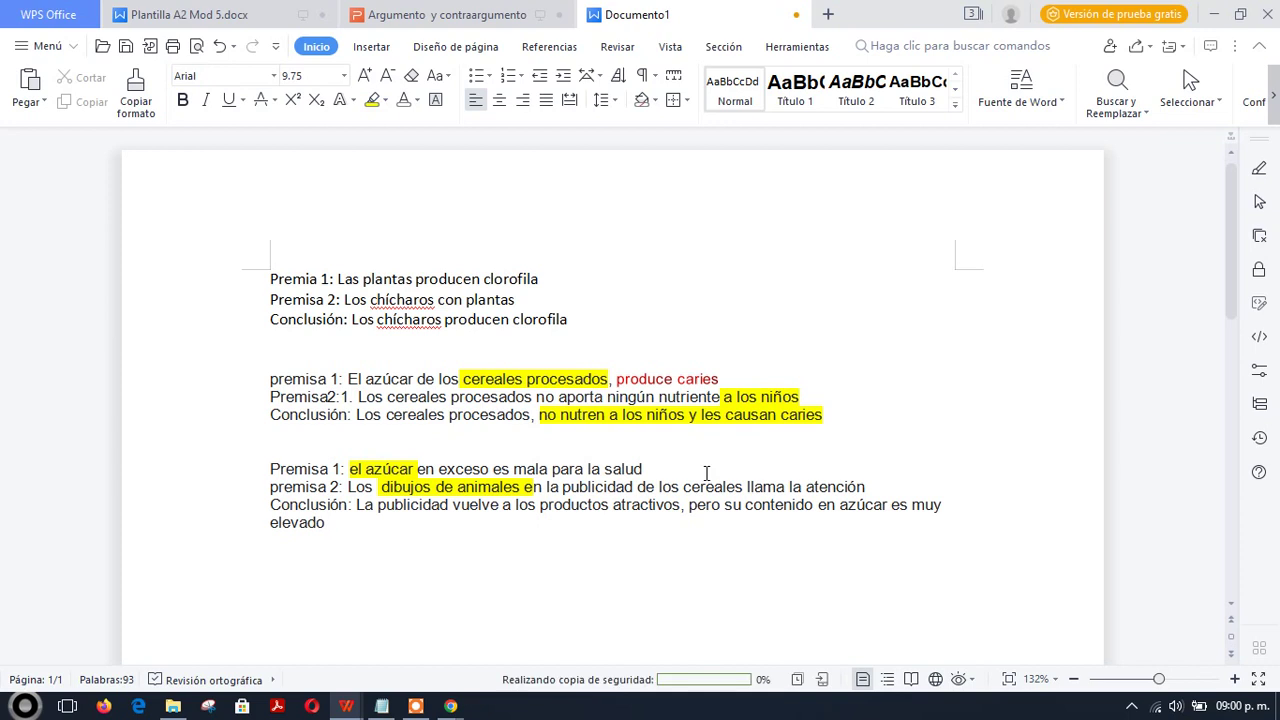
- Color "cereales llama la atención" dark red in premise 2 of the animal-drawings argument
drag(682, 487, 868, 488)
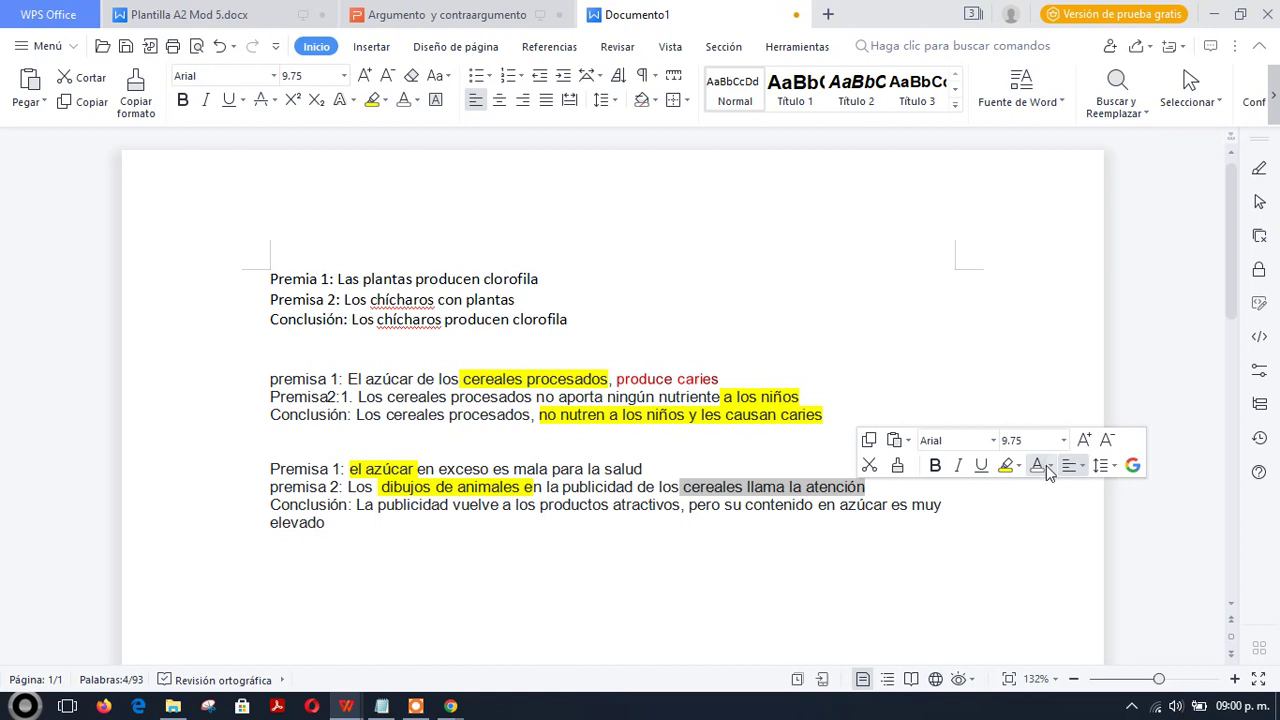
click(1049, 465)
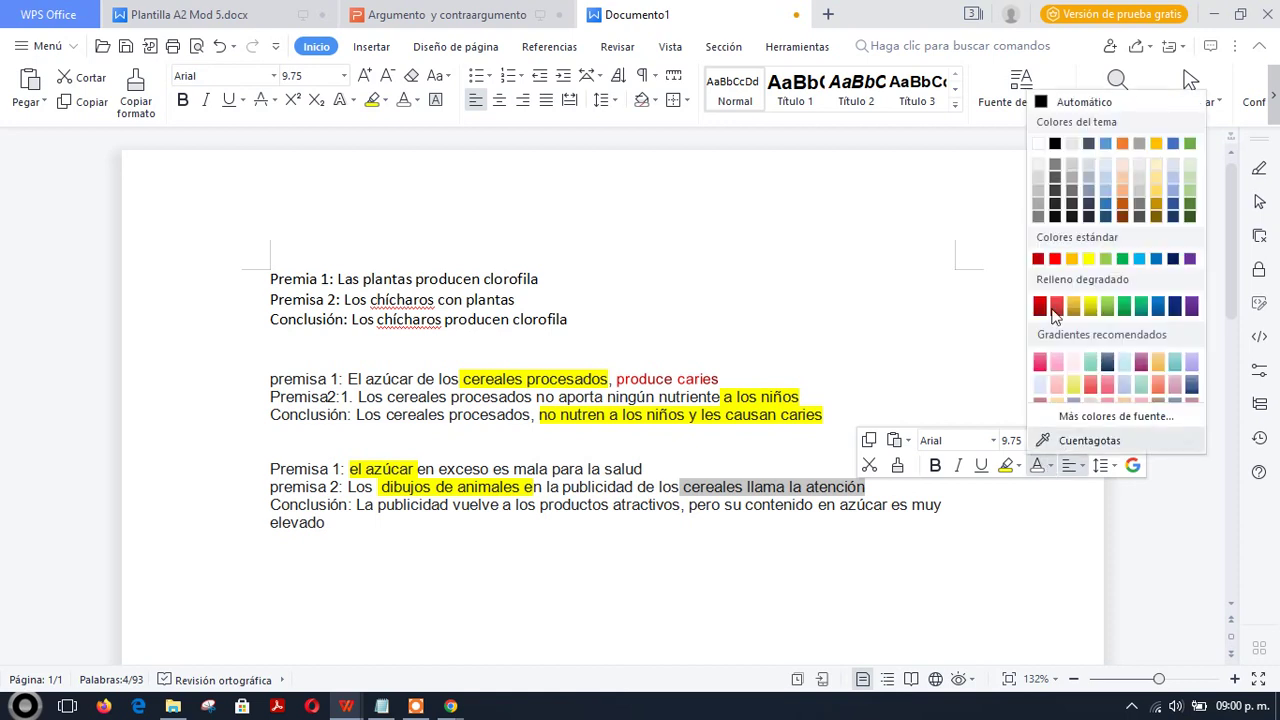
click(1040, 306)
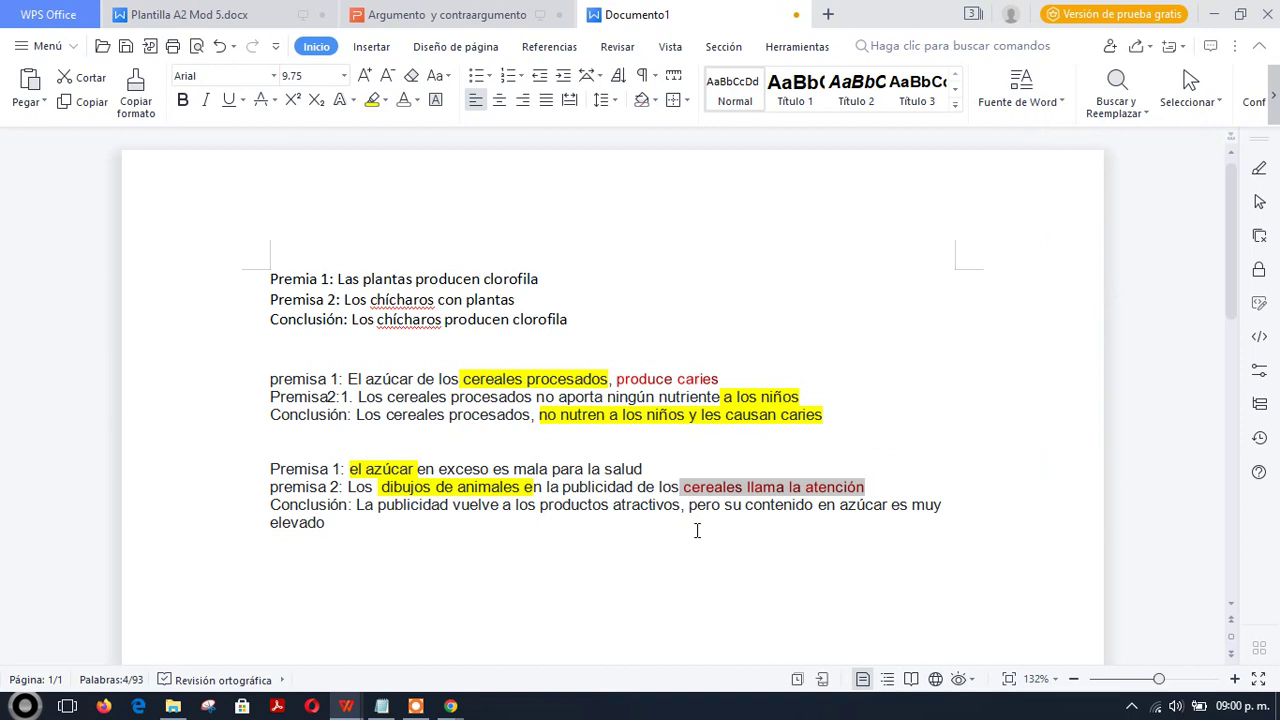
click(536, 540)
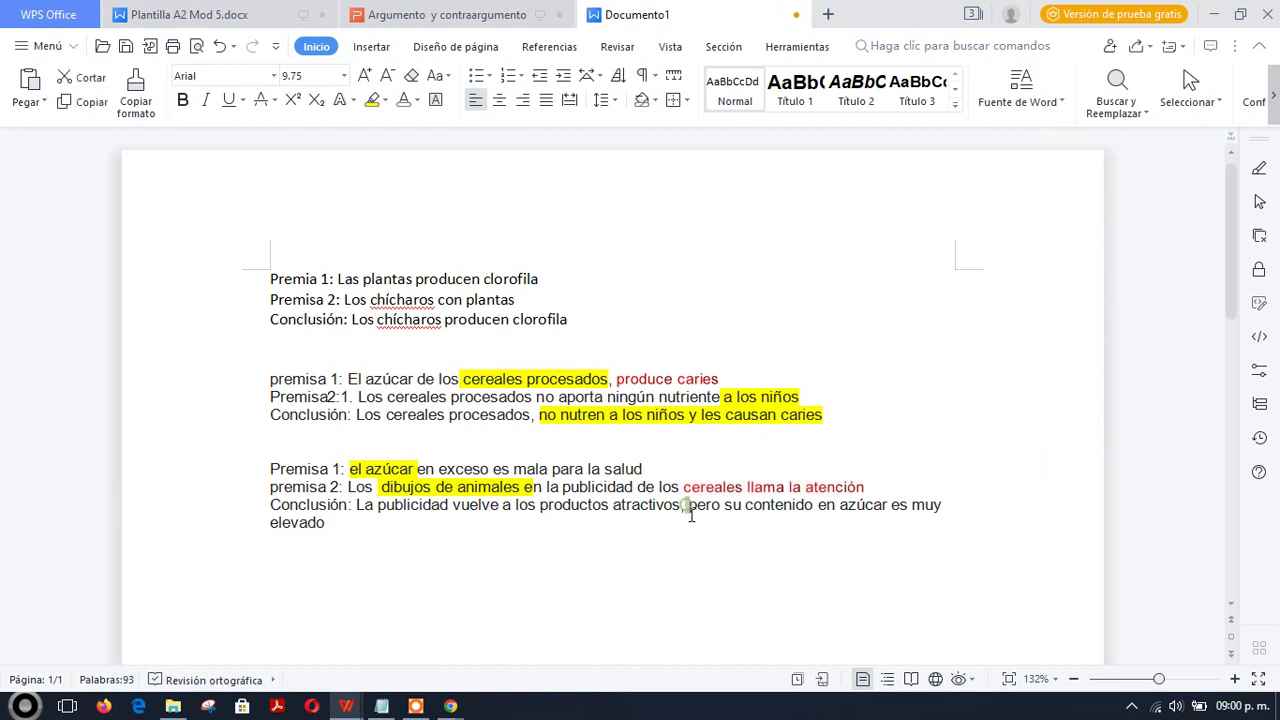
- Color "pero su contenido en azúcar es muy elevado" in the last conclusion the same dark red
drag(689, 506, 818, 532)
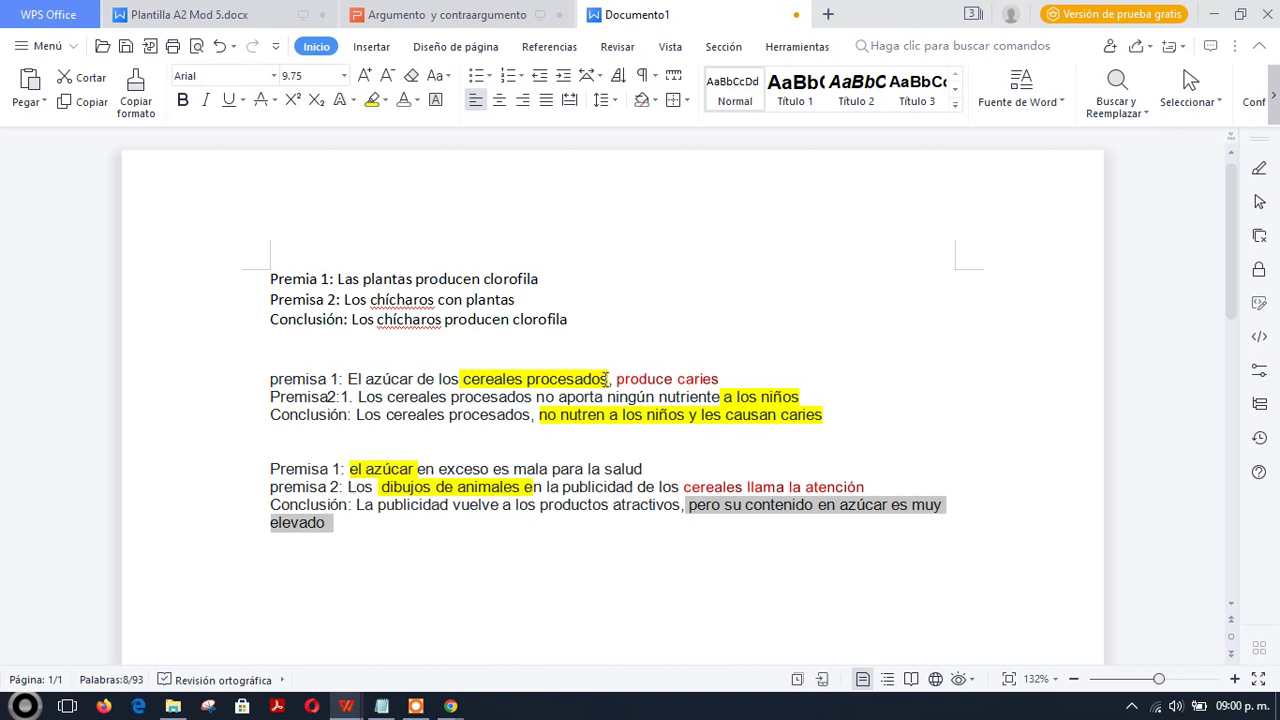
click(414, 100)
click(405, 330)
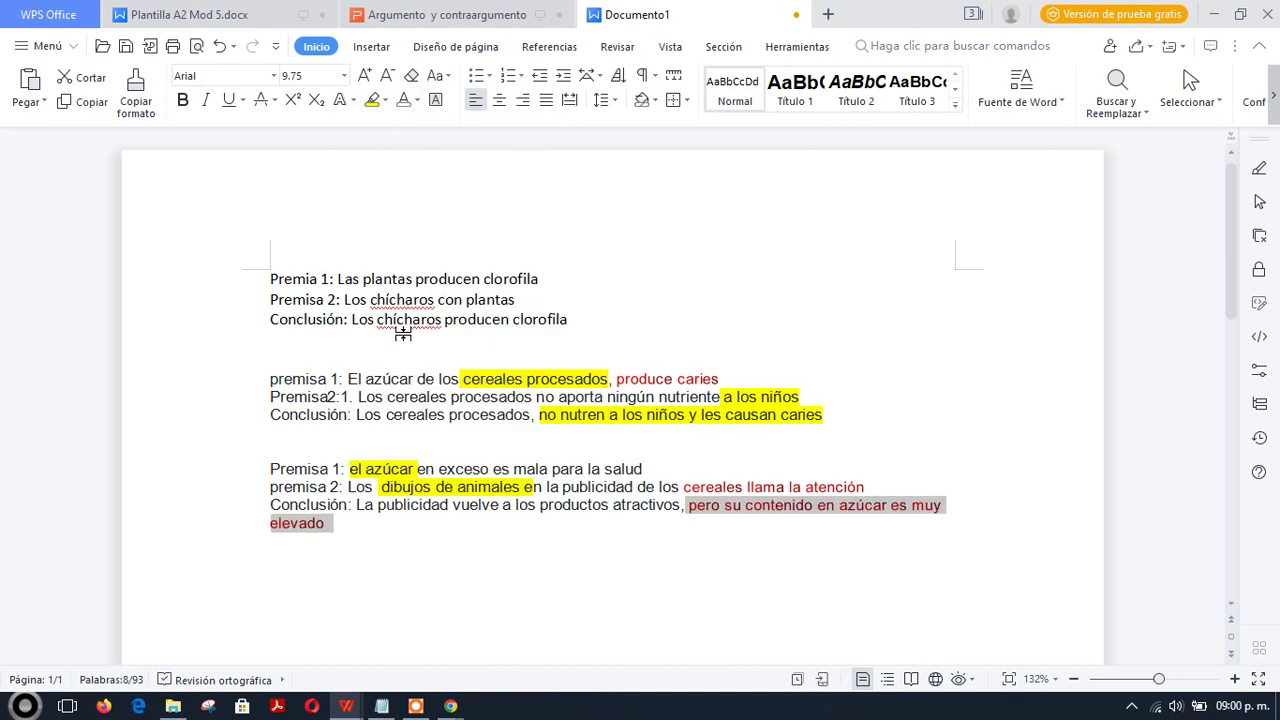
- Switch to the Google Meet chat and copy the 20:54 message with the conclusion about the covid 19 vaccine
key(alt+Tab)
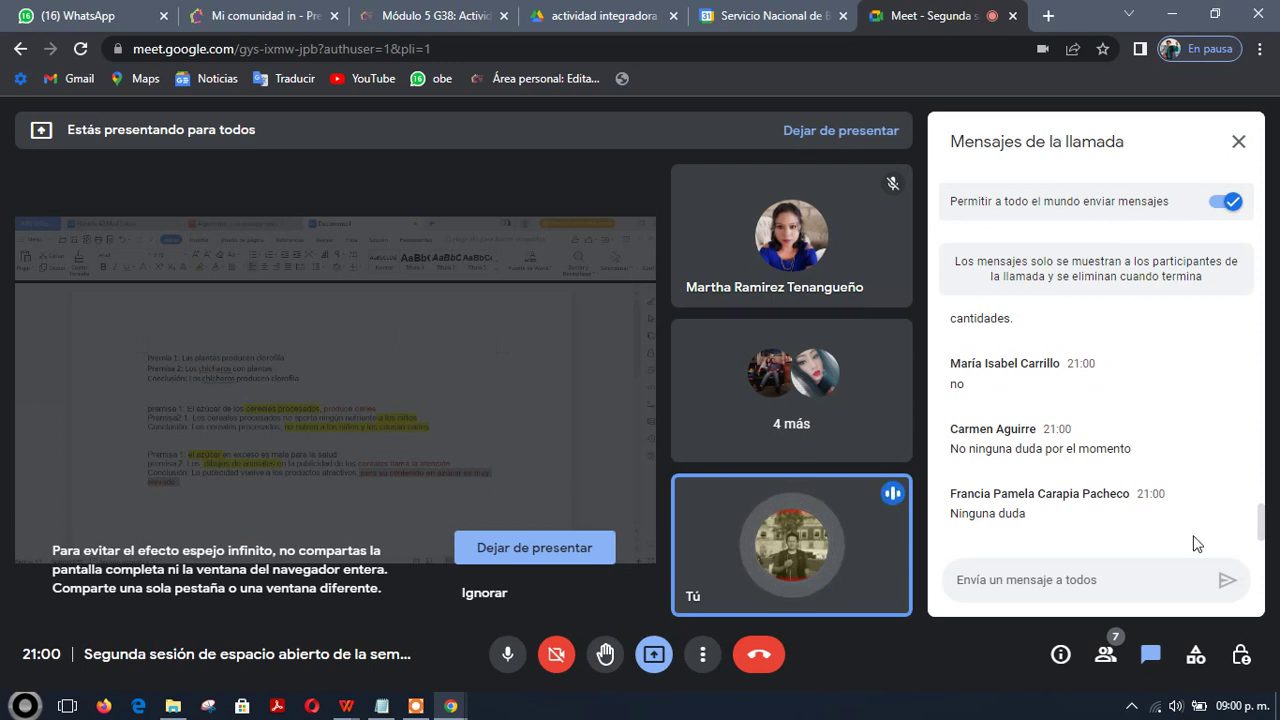
scroll(1260, 517, up, 3)
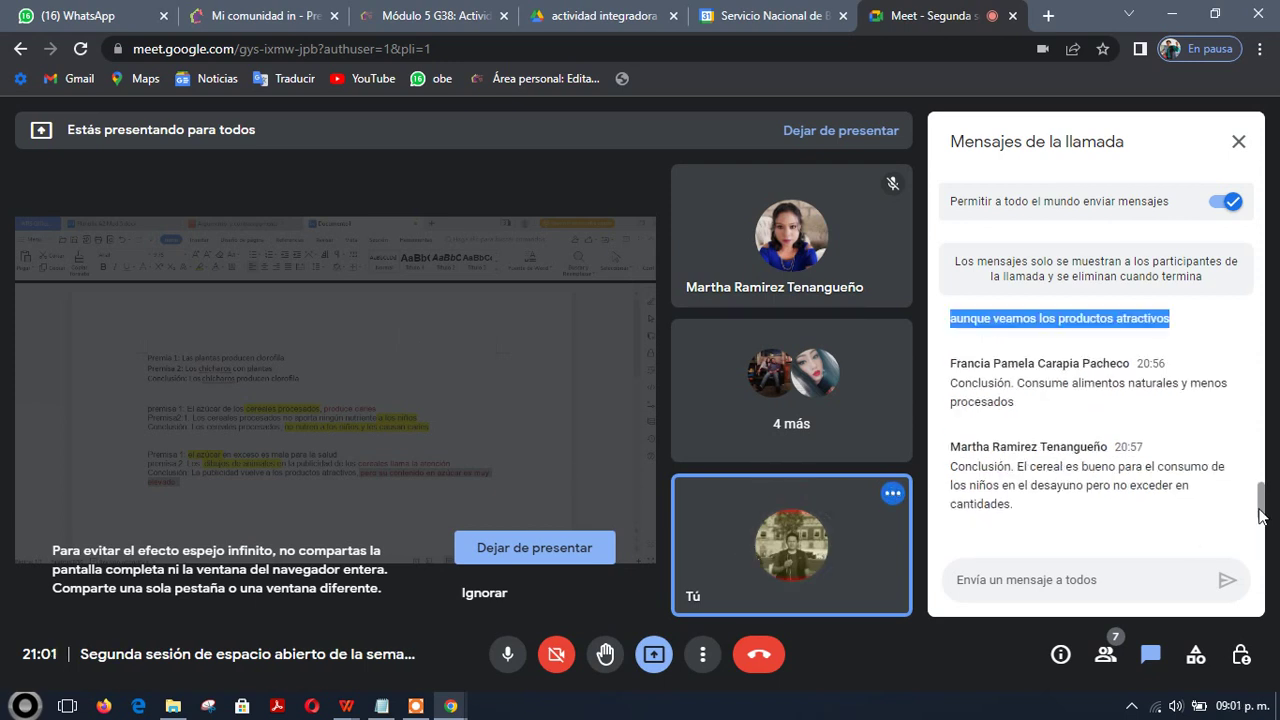
scroll(1260, 517, up, 3)
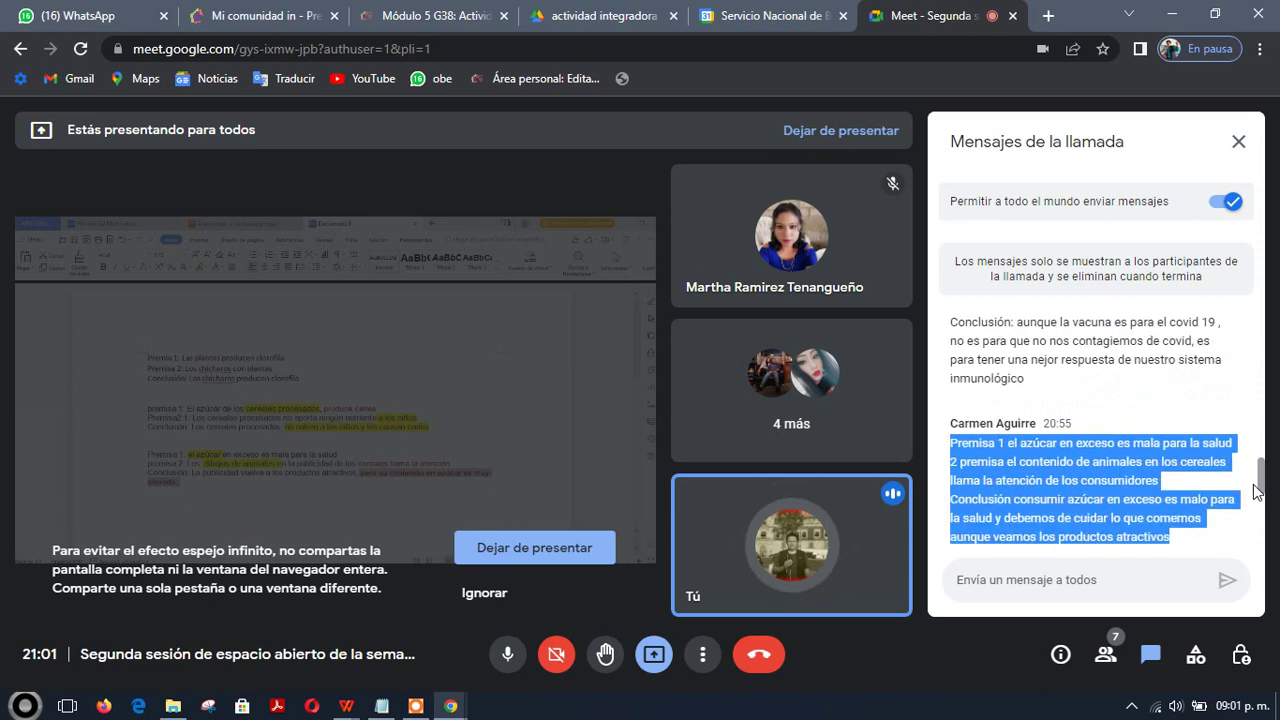
scroll(1257, 490, up, 1)
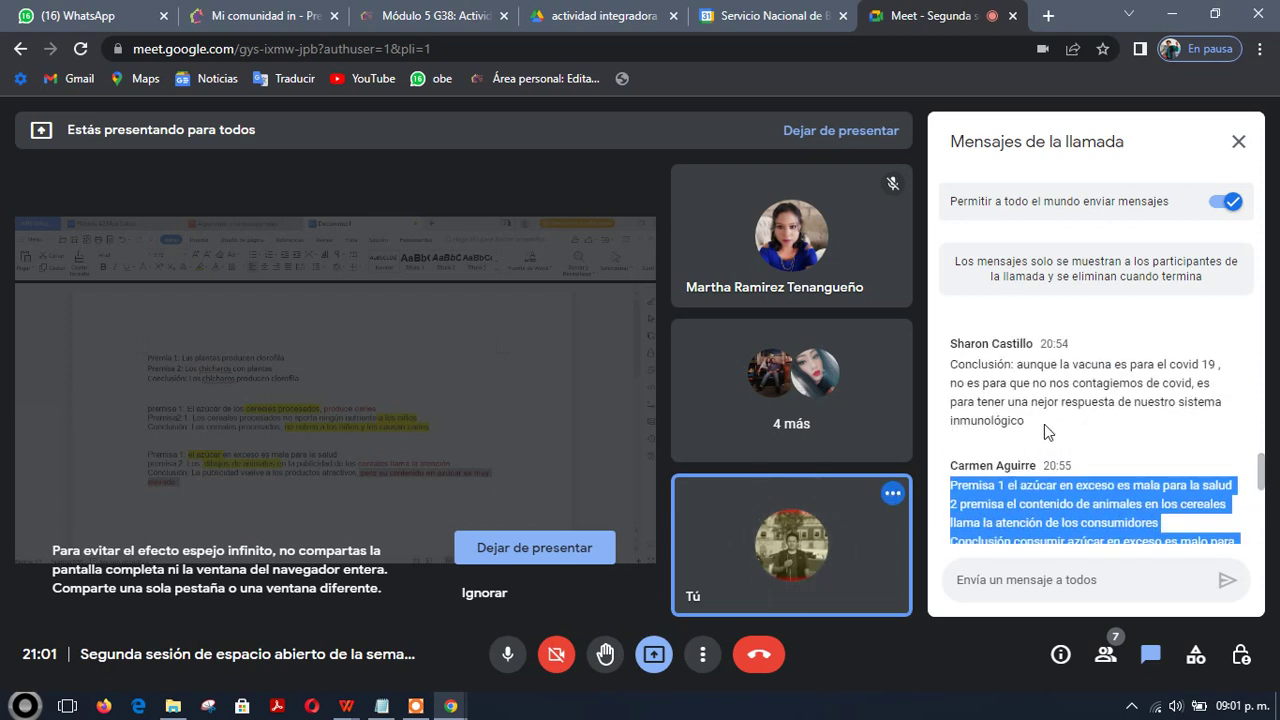
drag(1044, 432, 950, 364)
key(ctrl+c)
right_click(1000, 380)
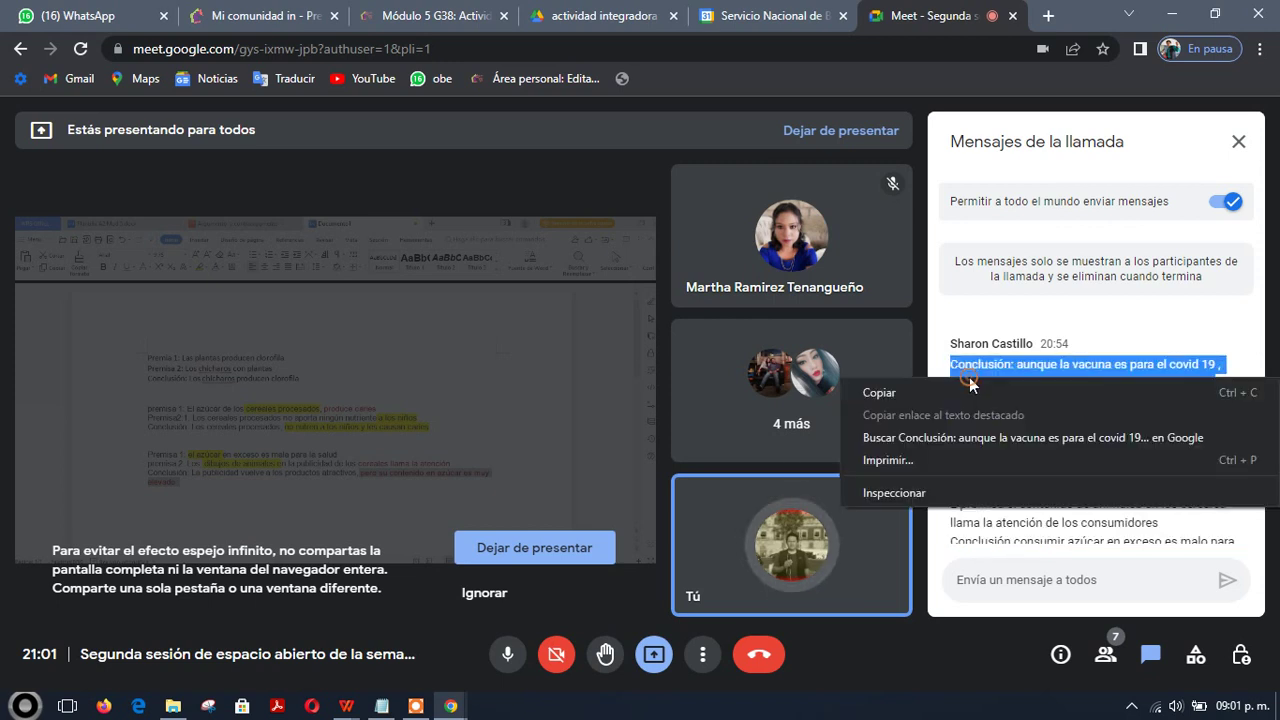
click(914, 394)
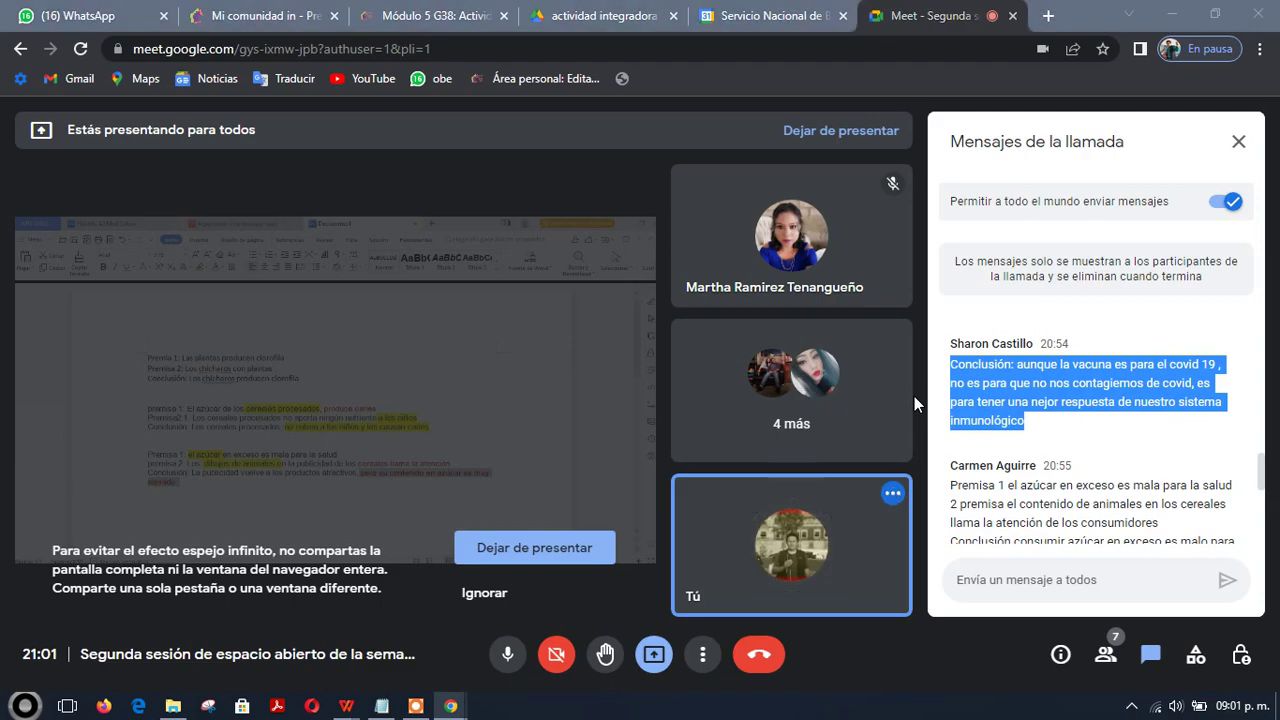
- Back in the WPS document, delete the selected "pero su contenido en azúcar es muy elevado" and paste the copied vaccine conclusion below that argument
key(alt+Tab)
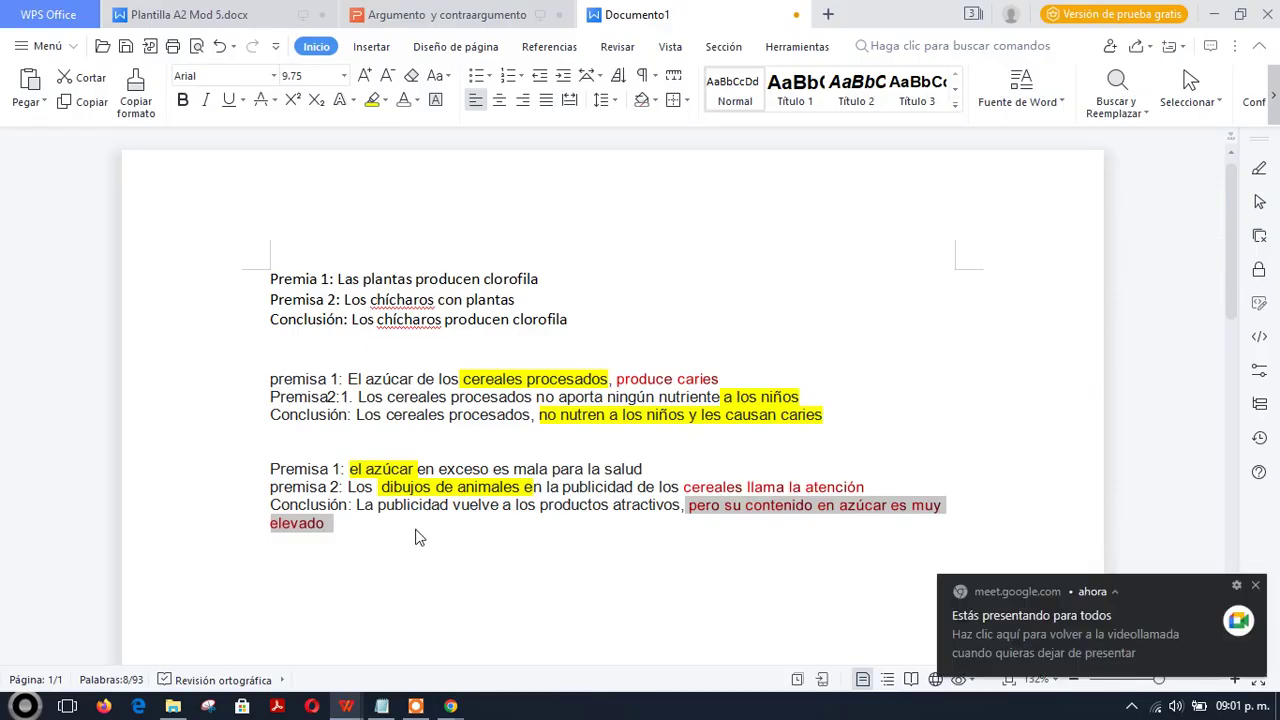
key(BackSpace)
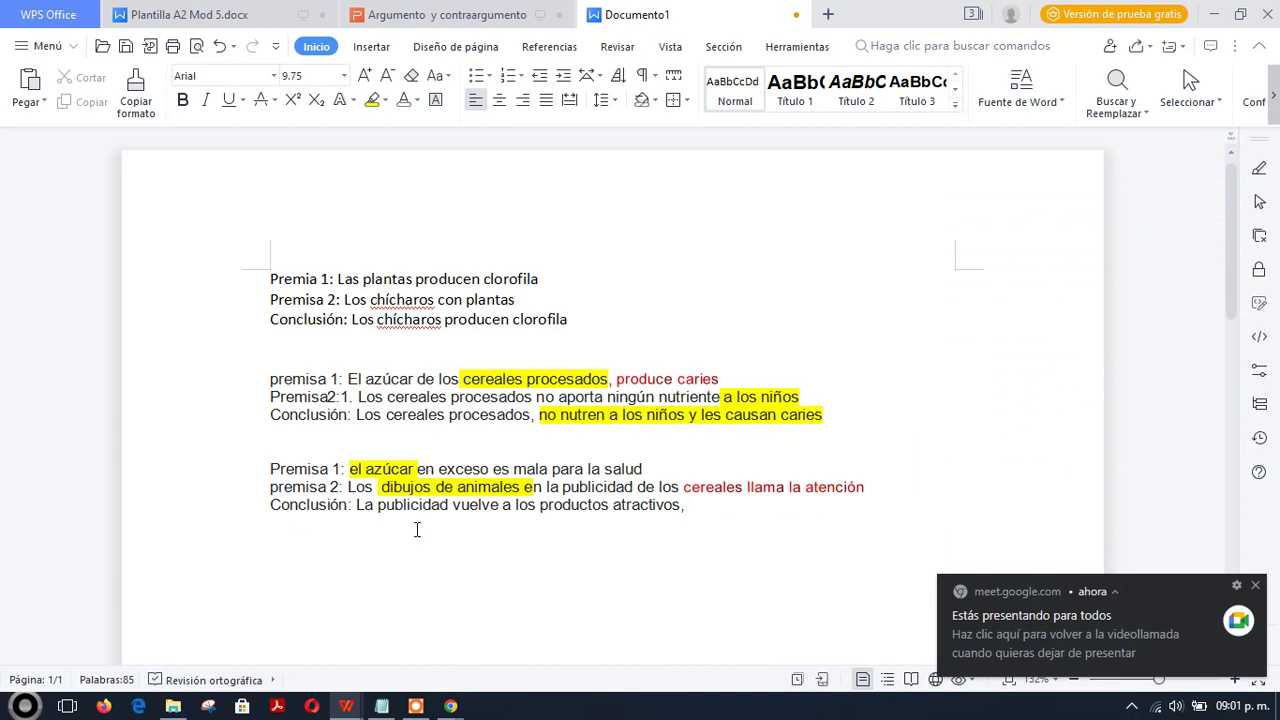
key(ctrl+v)
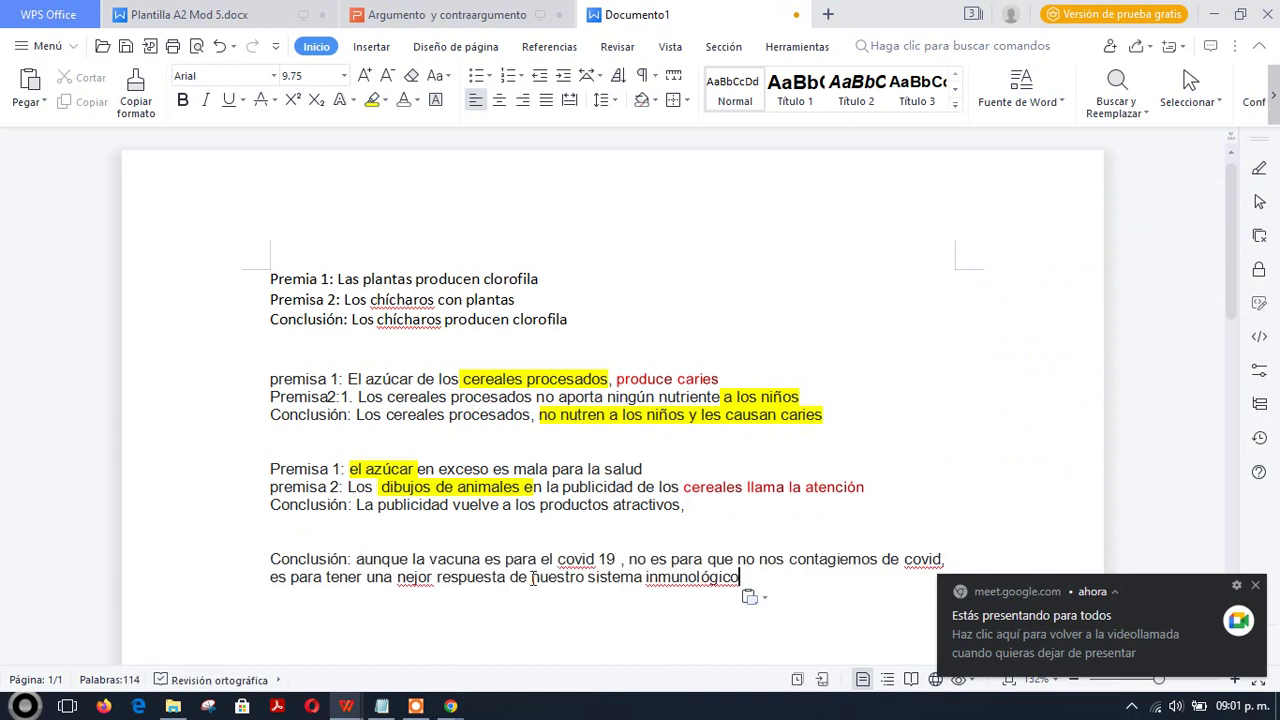
- In the pasted vaccine conclusion, remove the space before "no es para que" and correct "nejor" to "mejor"
click(626, 561)
key(BackSpace)
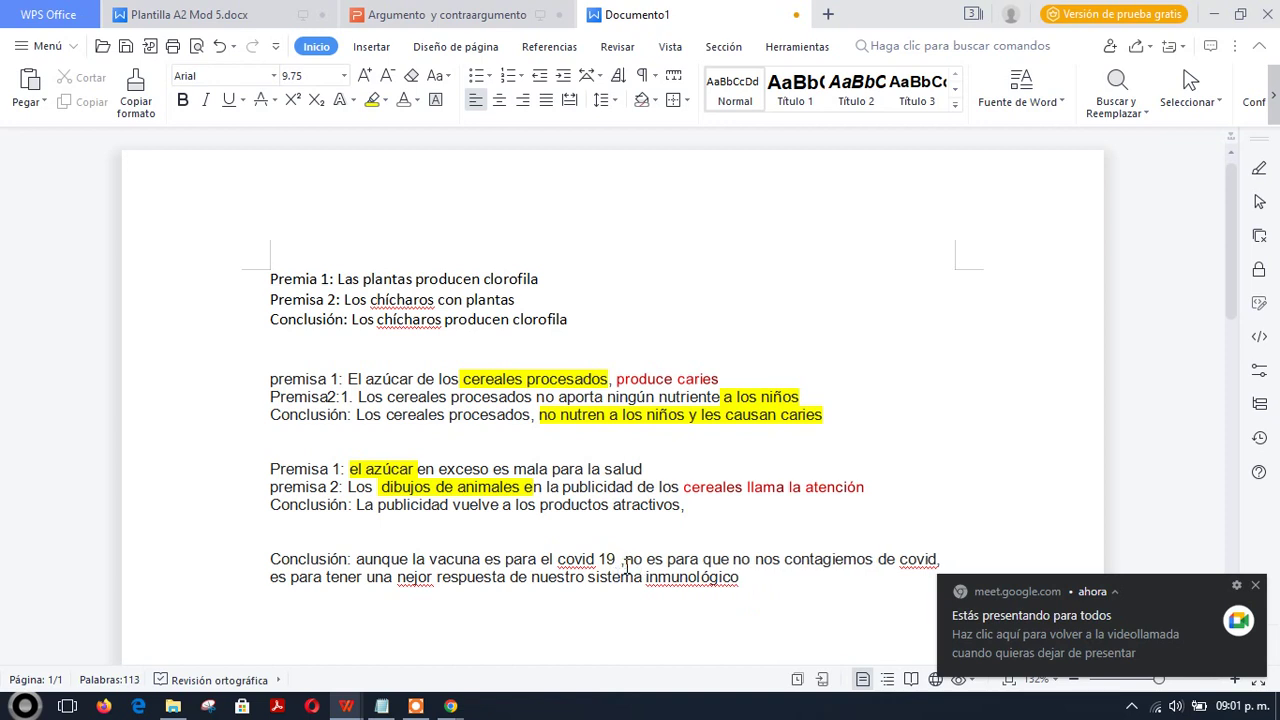
click(405, 577)
key(BackSpace)
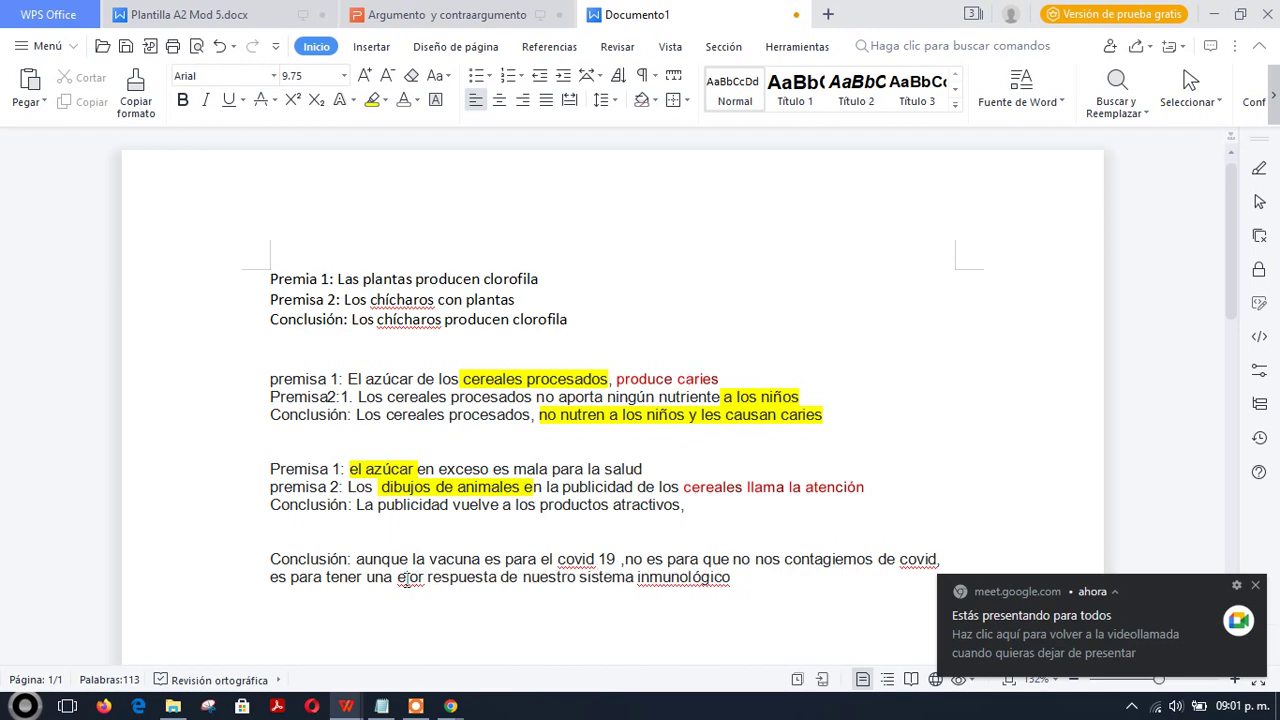
text(m)
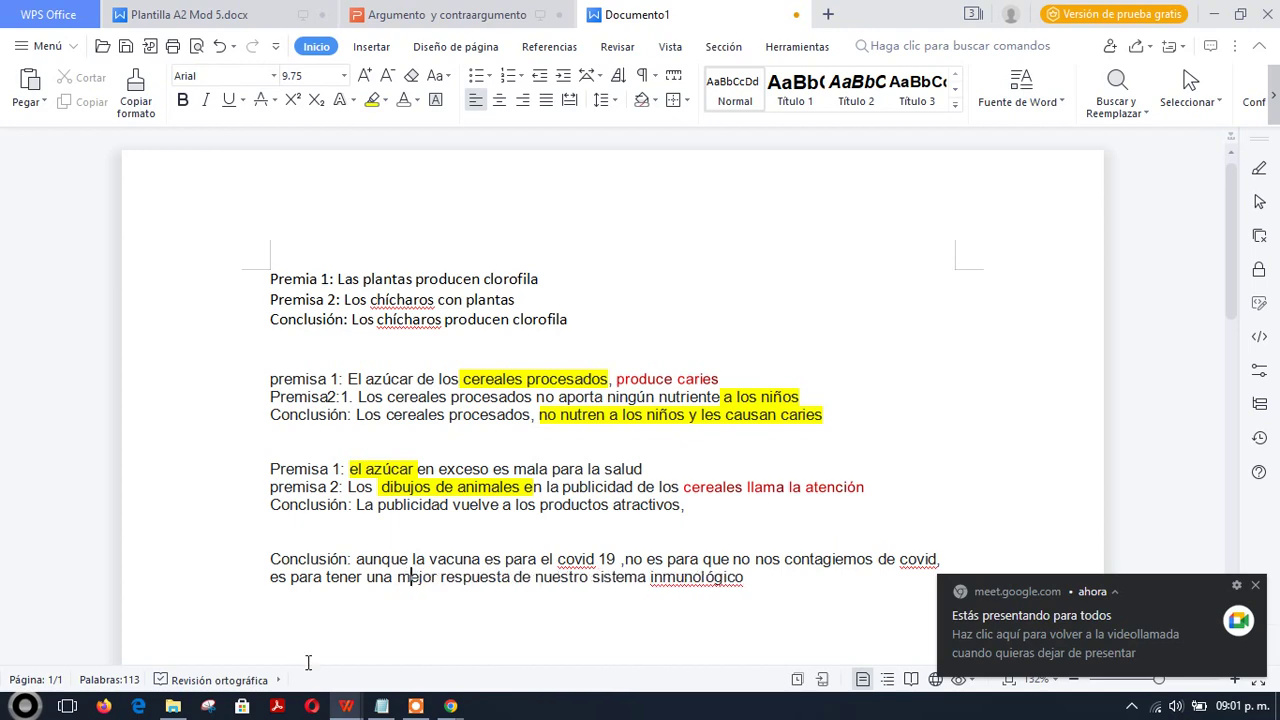
- Switch to the Google Meet chat and review the earlier messages with the student's premises about the covid 19 vaccine
key(alt+Tab)
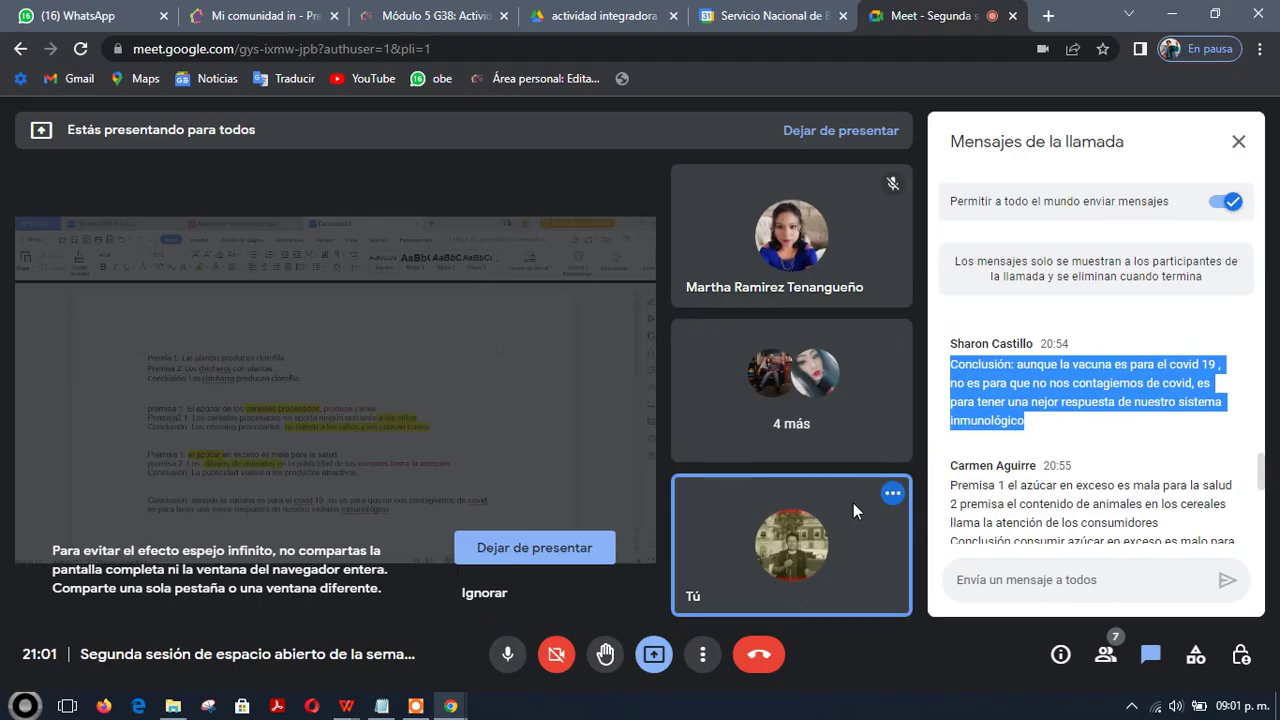
drag(1262, 474, 1260, 457)
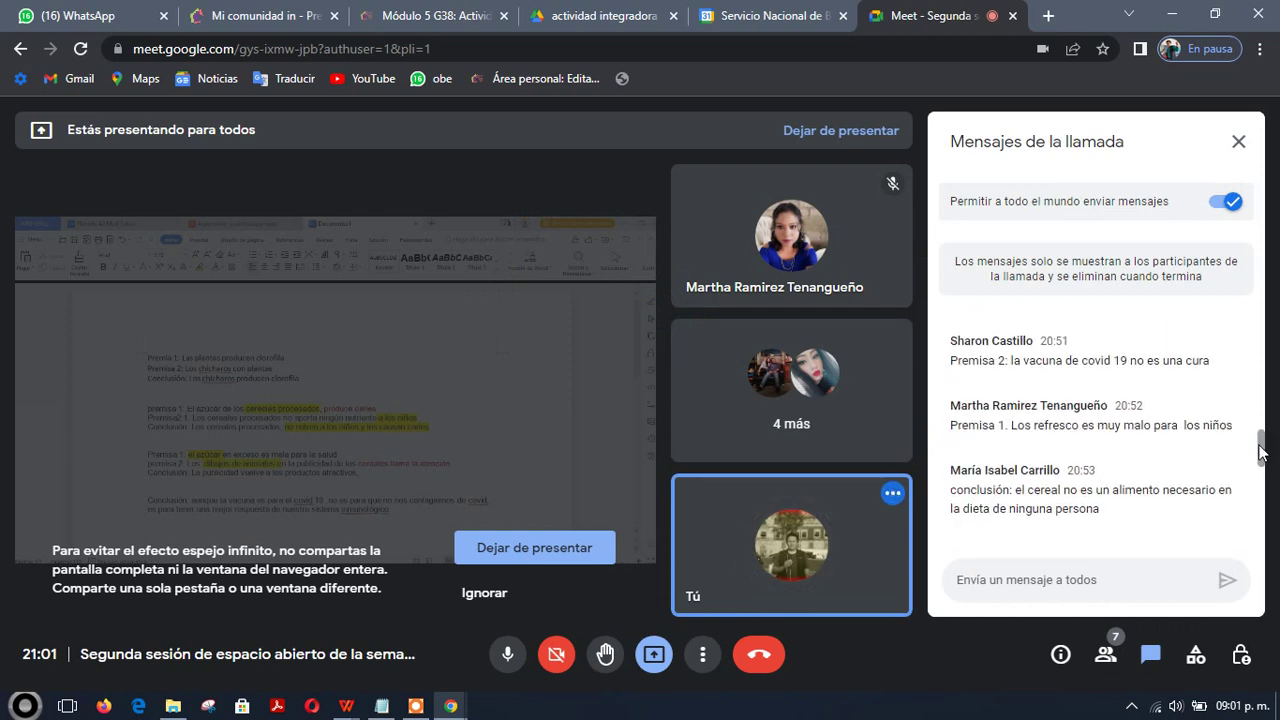
scroll(1260, 452, up, 1)
scroll(1260, 448, up, 1)
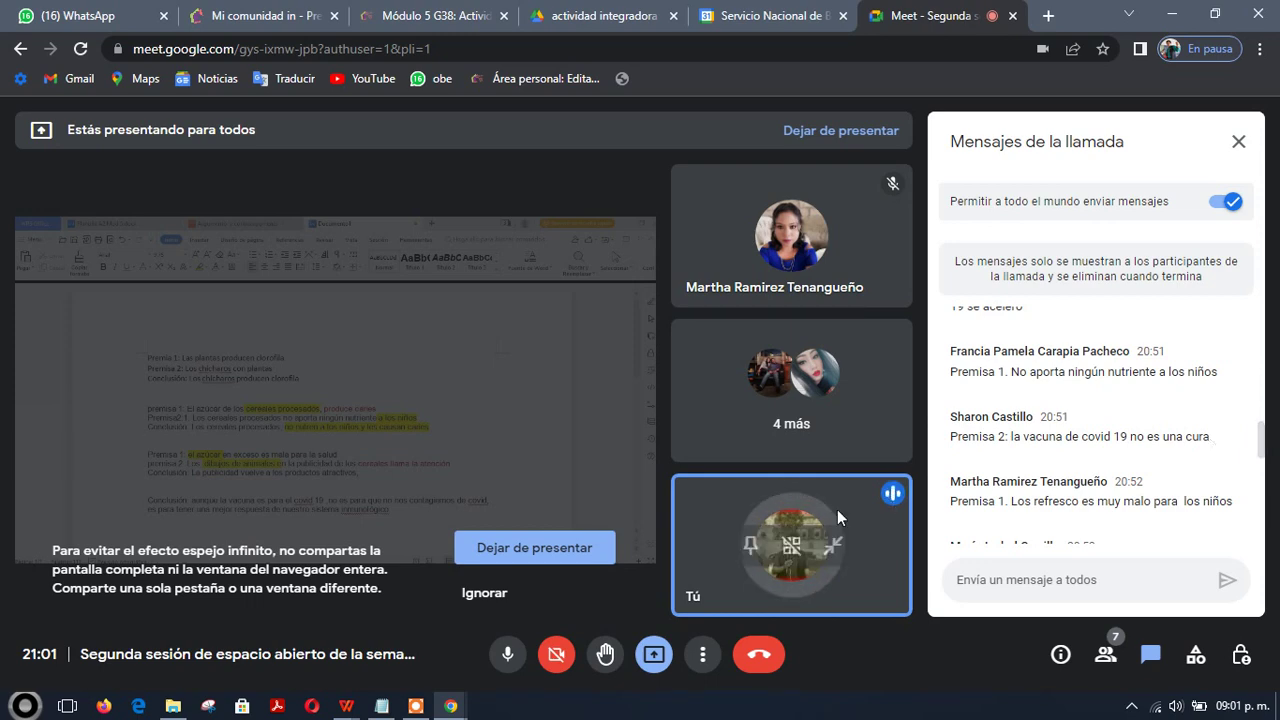
- Return to the WPS document and add "Premisa 1: Las vacunas contra el Covid 19 no excentan" on a new line above the vaccine conclusion
key(alt+Tab)
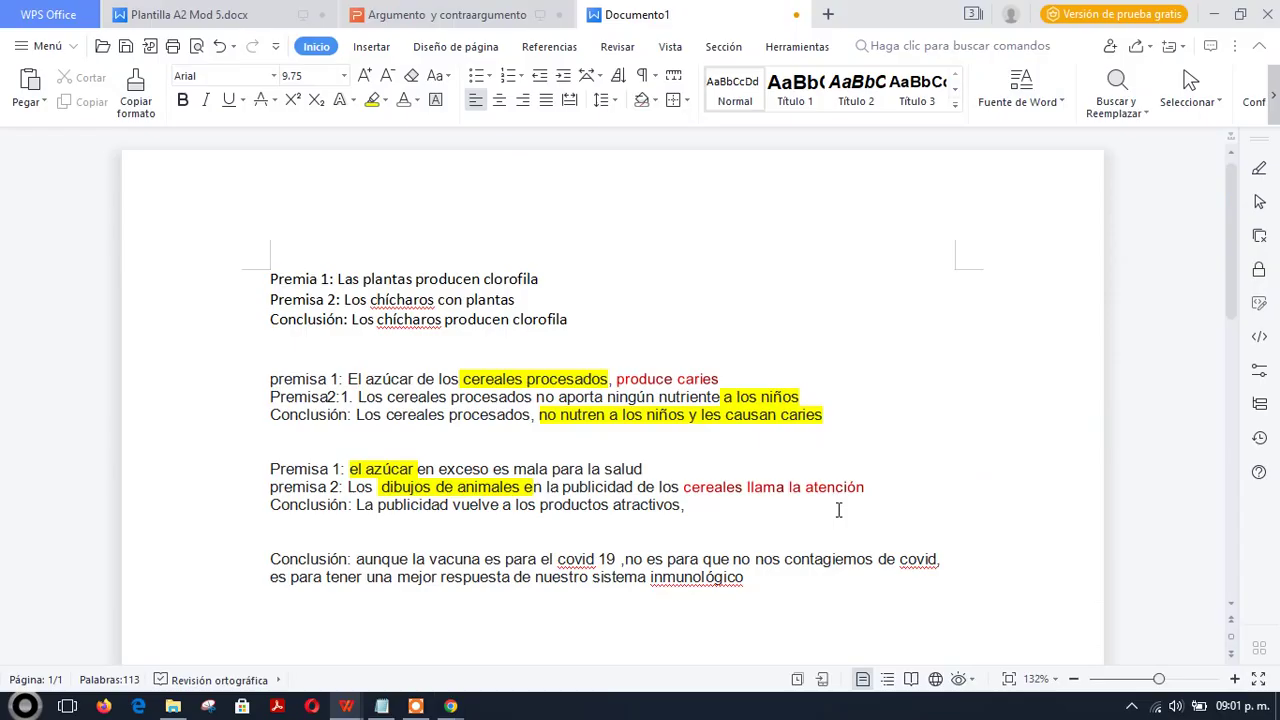
click(270, 560)
key(Return)
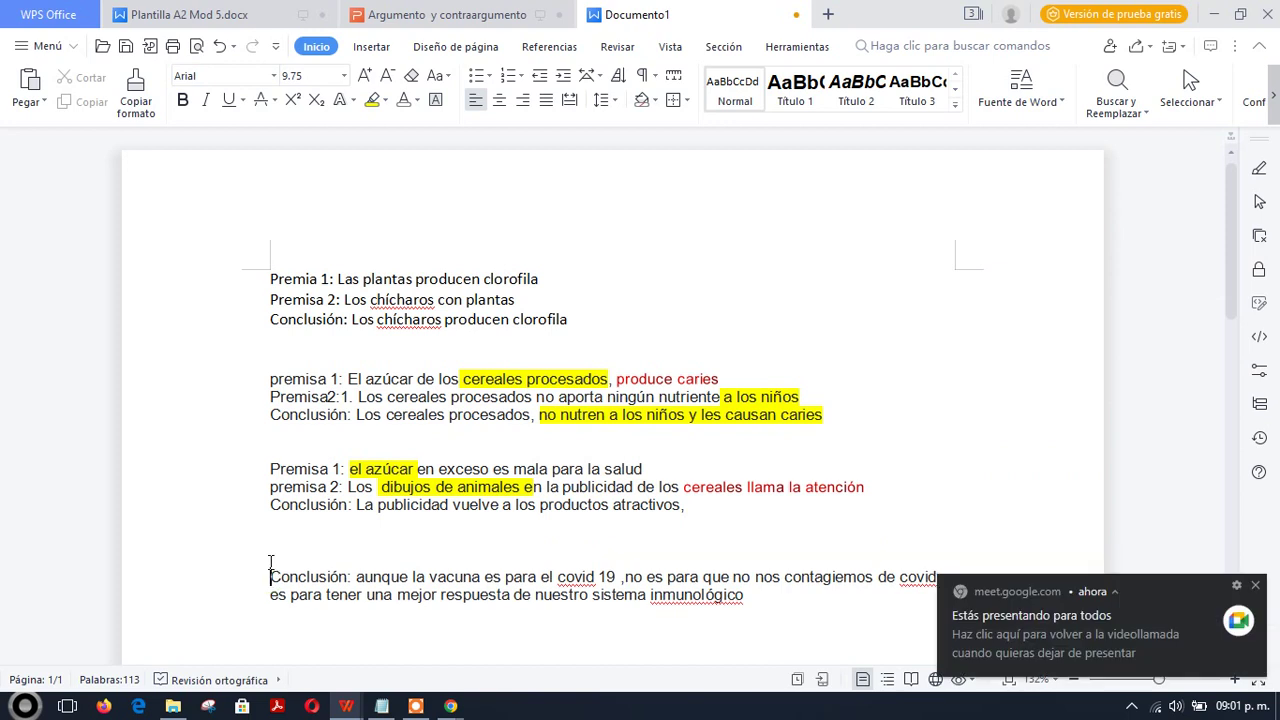
key(Return)
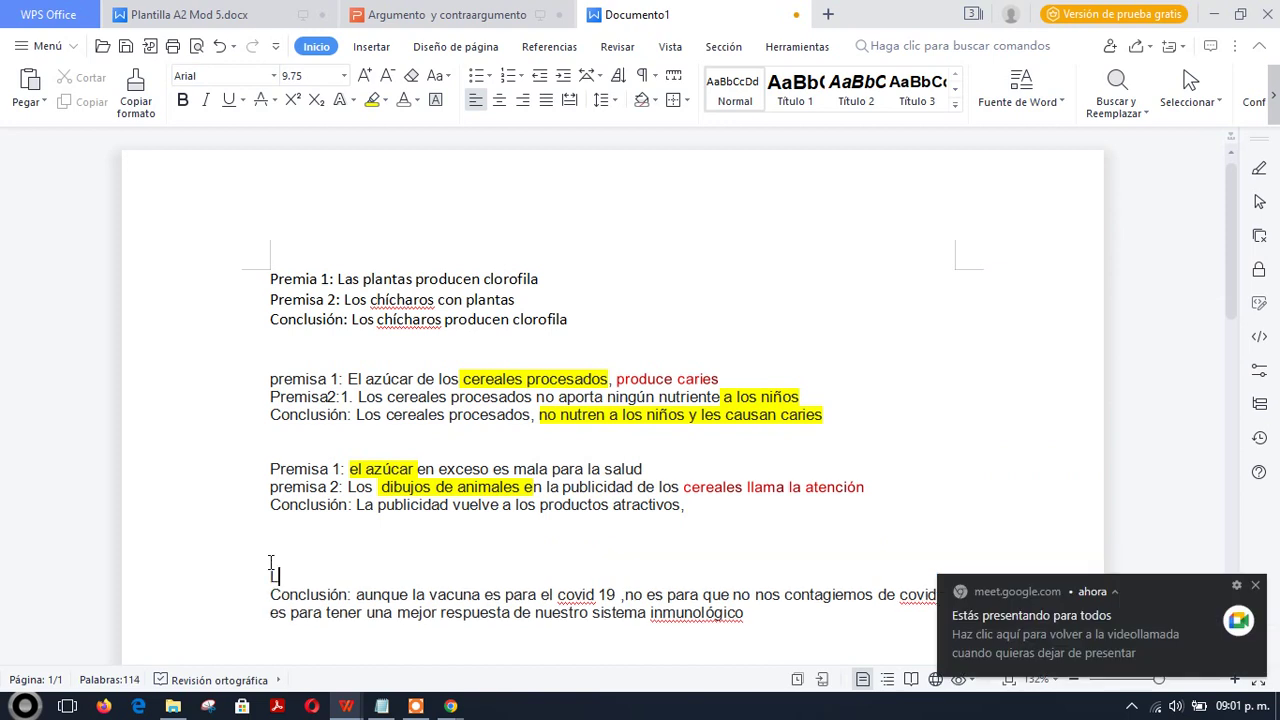
key(BackSpace)
text(Premisa 1: Las v)
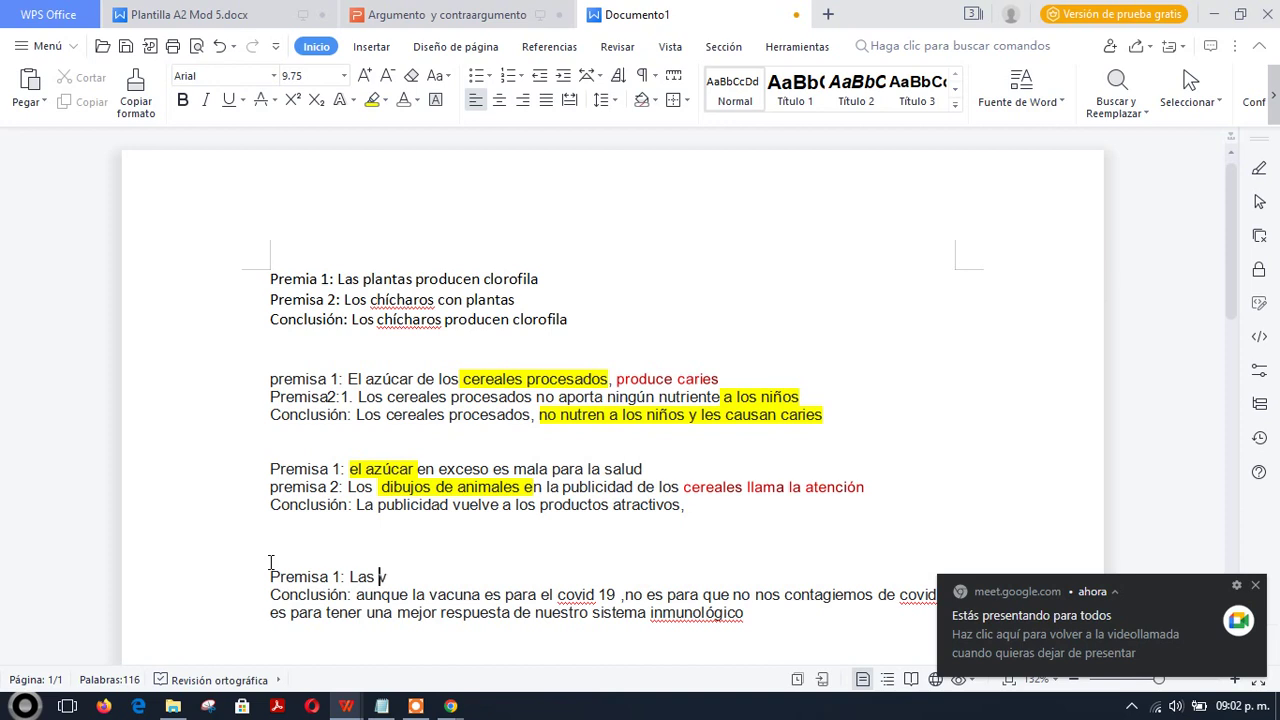
text(acunas contr)
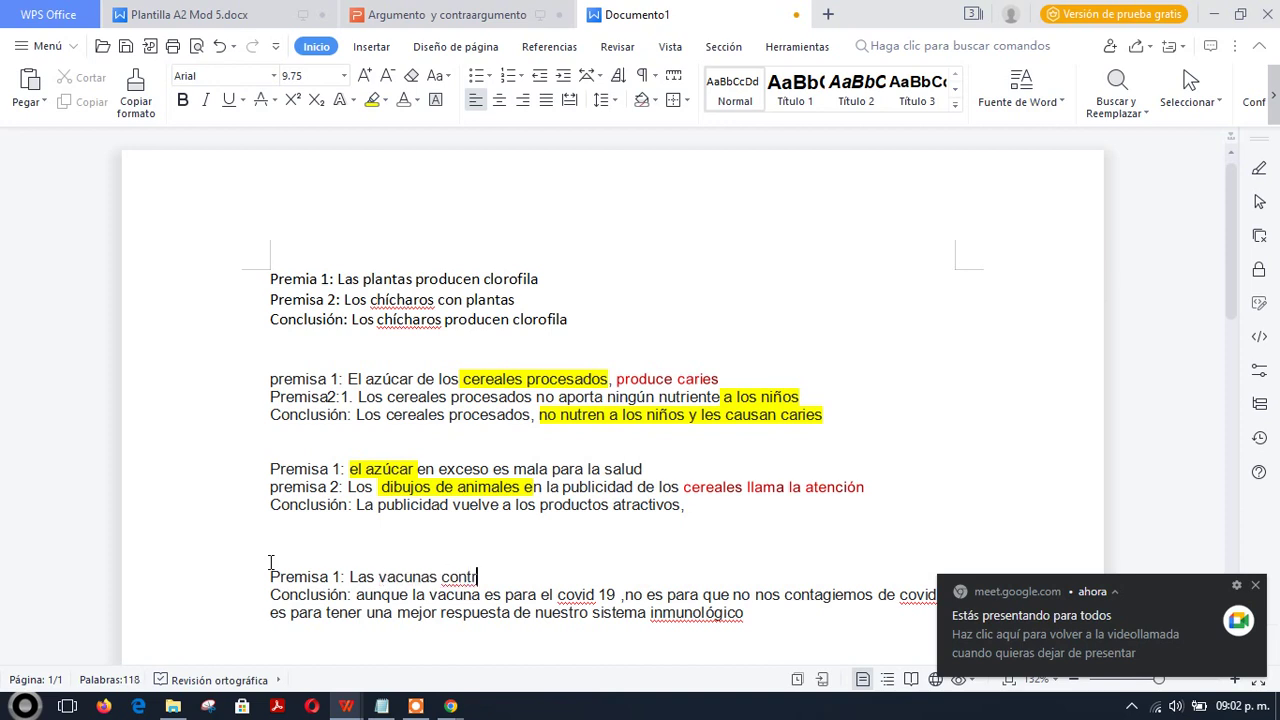
text(a el Covid )
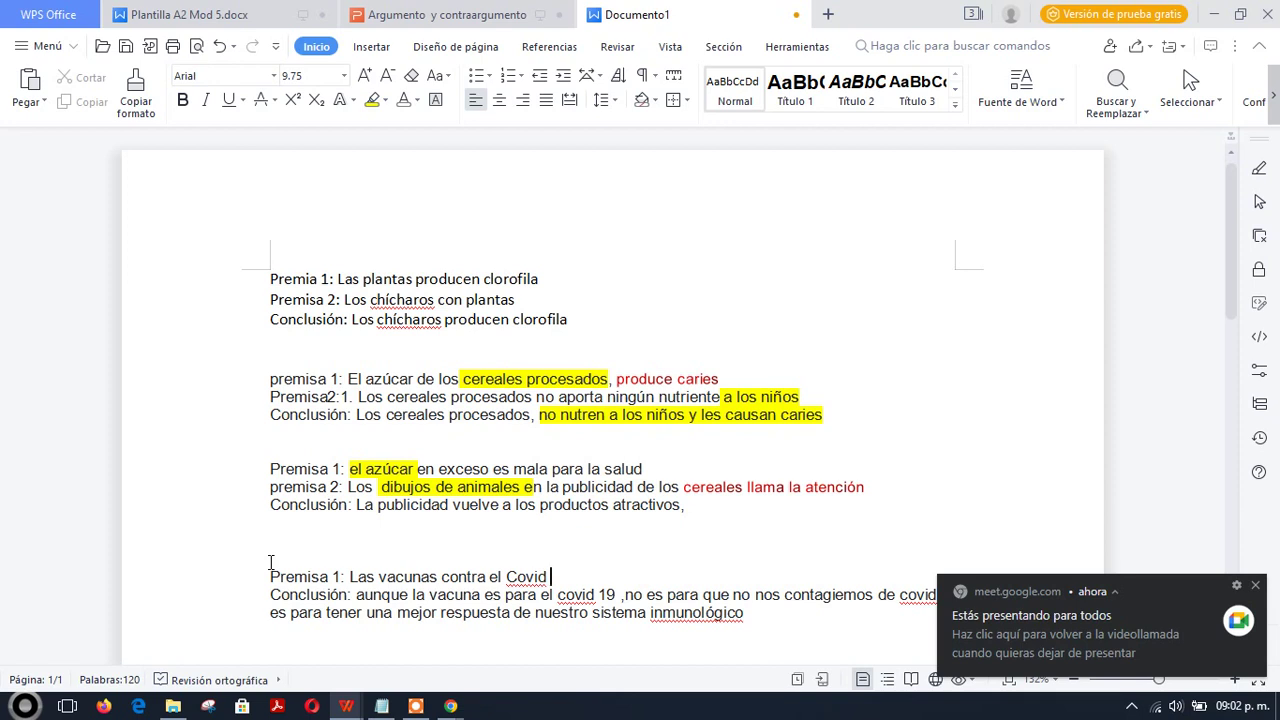
text(19 no excentan)
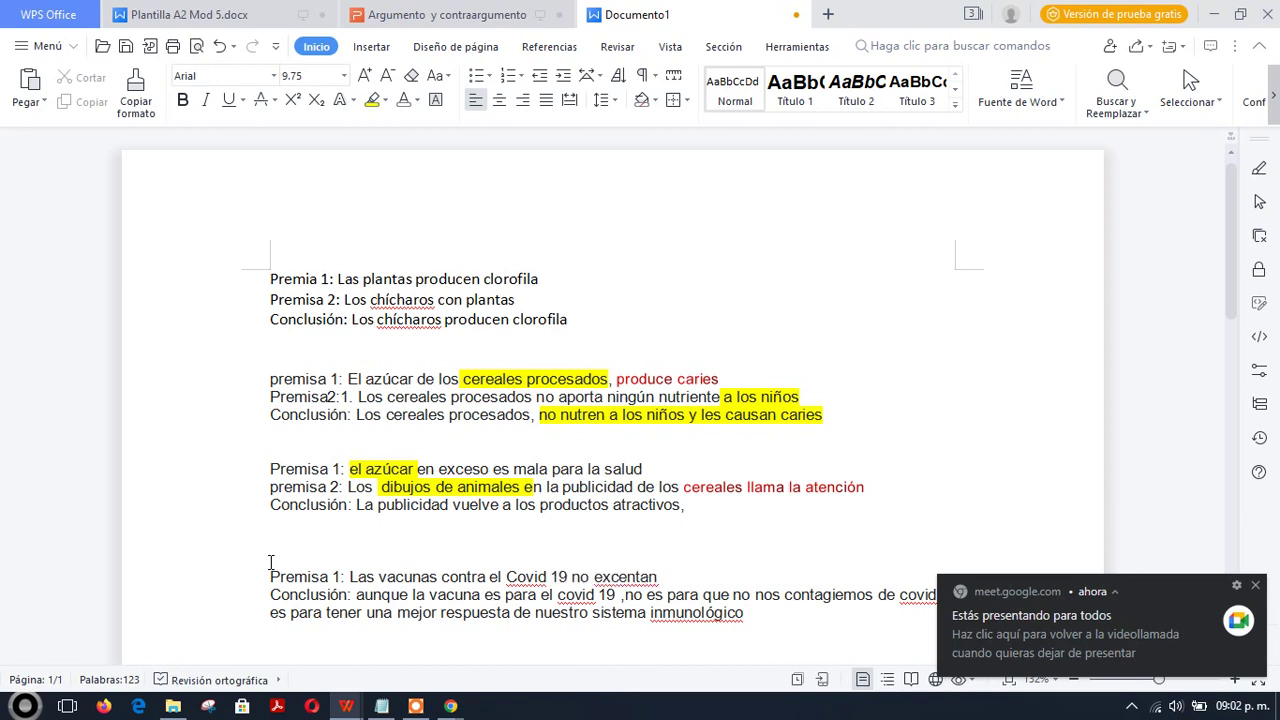
- Correct the last word of the vaccine premise to "exentan" and complete the sentence with "de la posibilidad de enfermarse"
key(BackSpace)
key(BackSpace)
key(BackSpace)
key(BackSpace)
key(BackSpace)
key(BackSpace)
key(BackSpace)
text(entan de la)
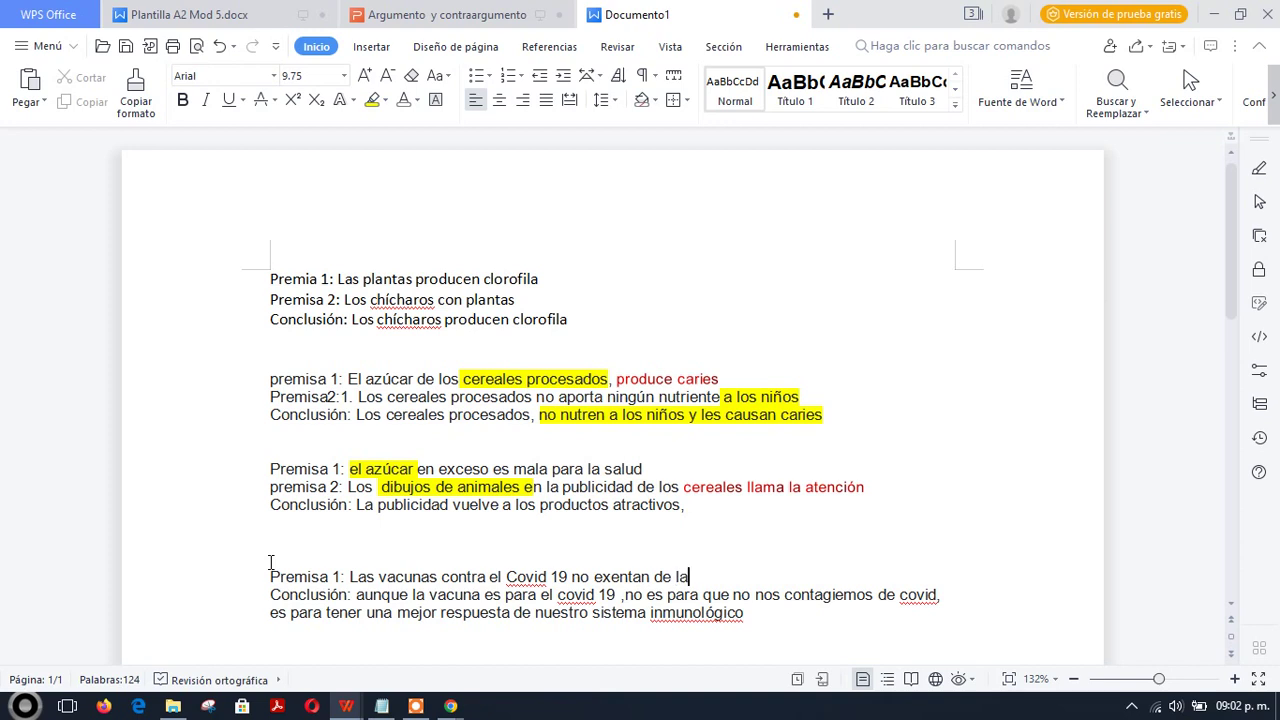
text( posibilidad de en)
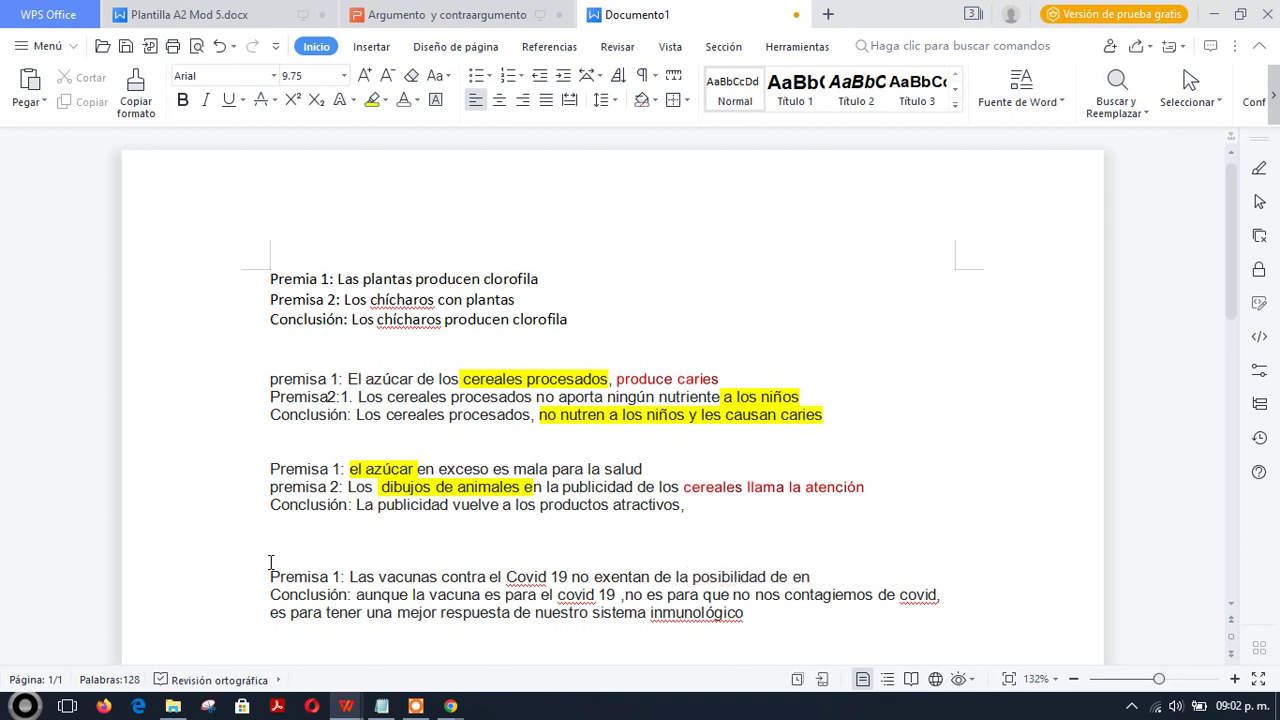
text(fermarse)
- Add a line below it reading "Premisa 2: Algunas personas que estaban vacunadas, se contagiaron nuevamente"
key(Return)
text(Premisa 2: )
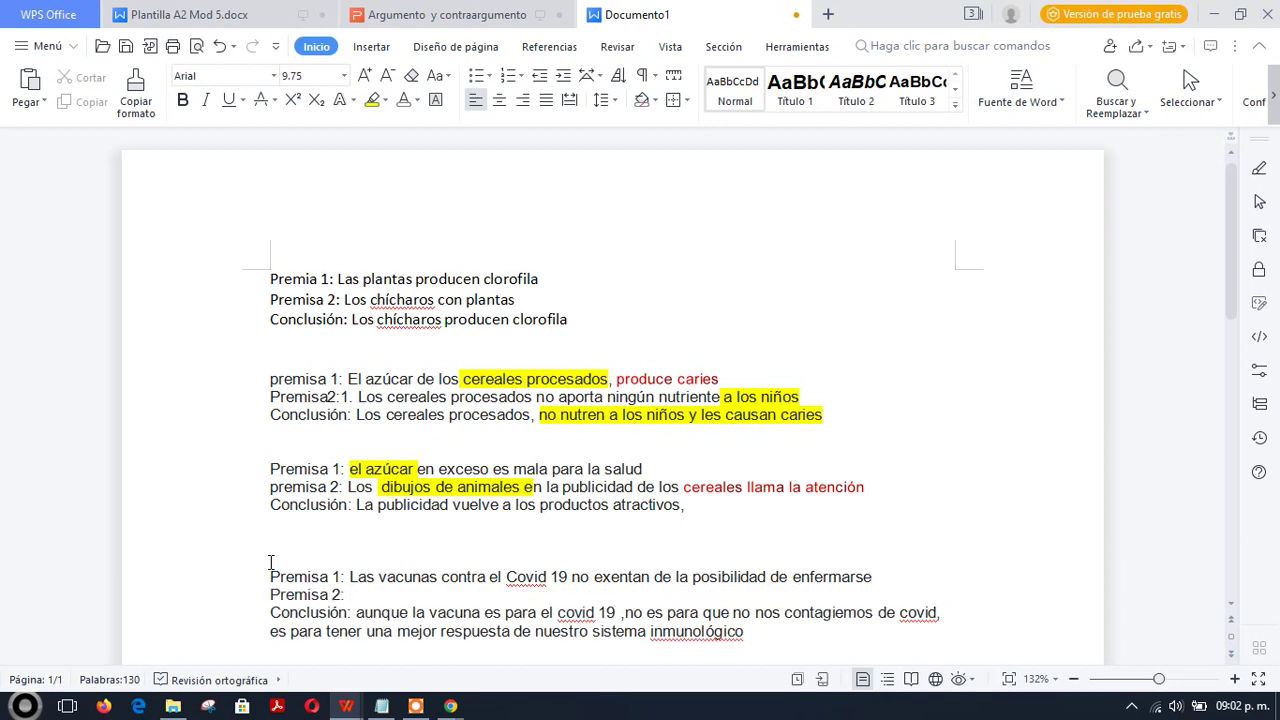
text(Algunas personas que es)
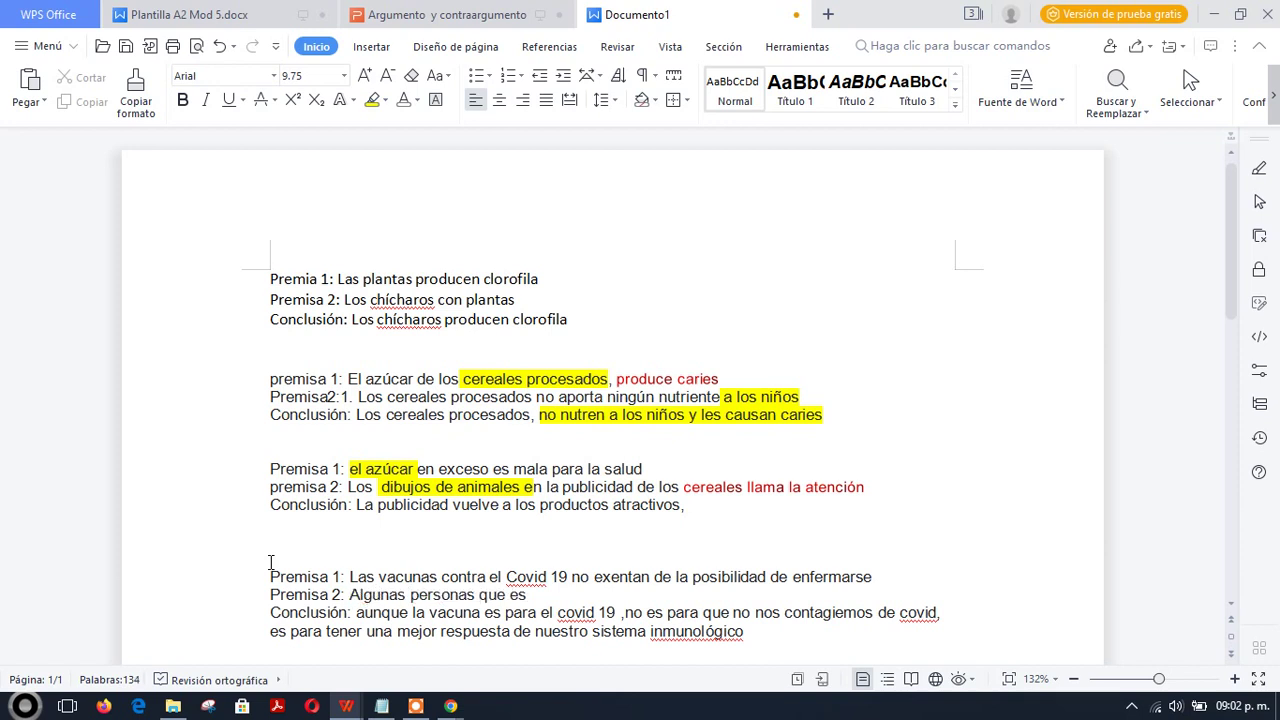
text(taban vacunadas)
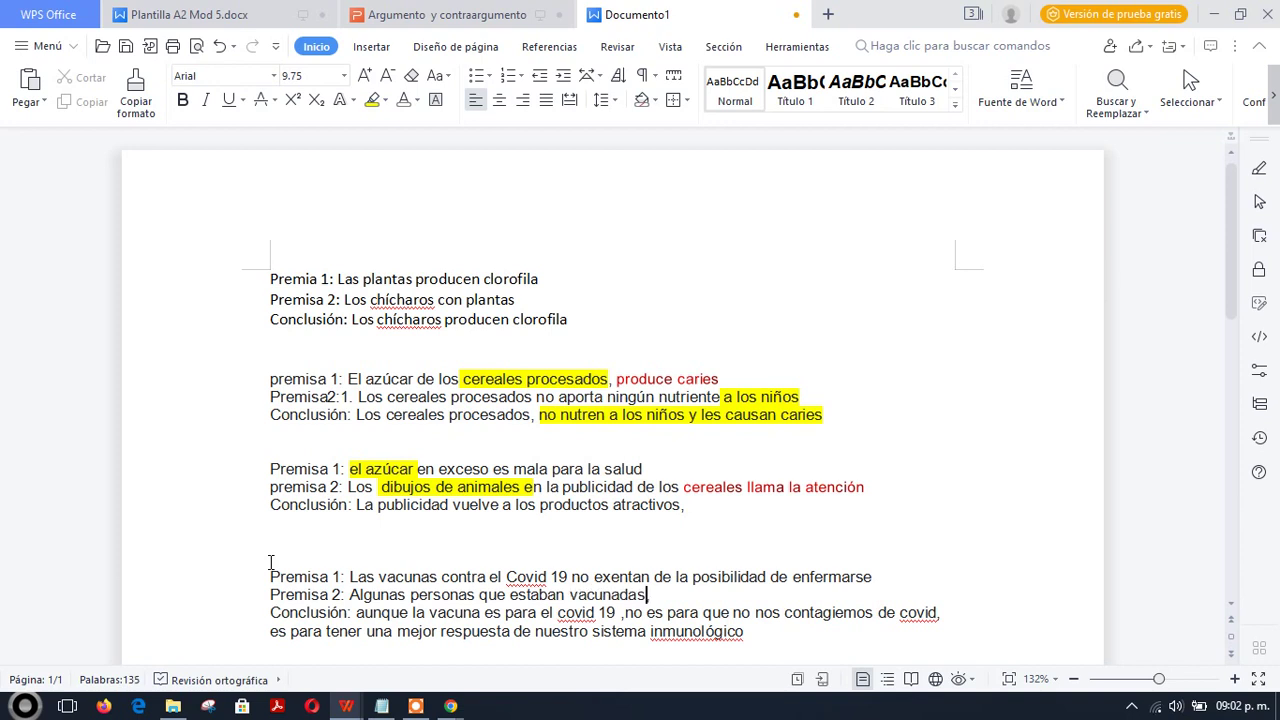
text(, se contagiaron nuevamente)
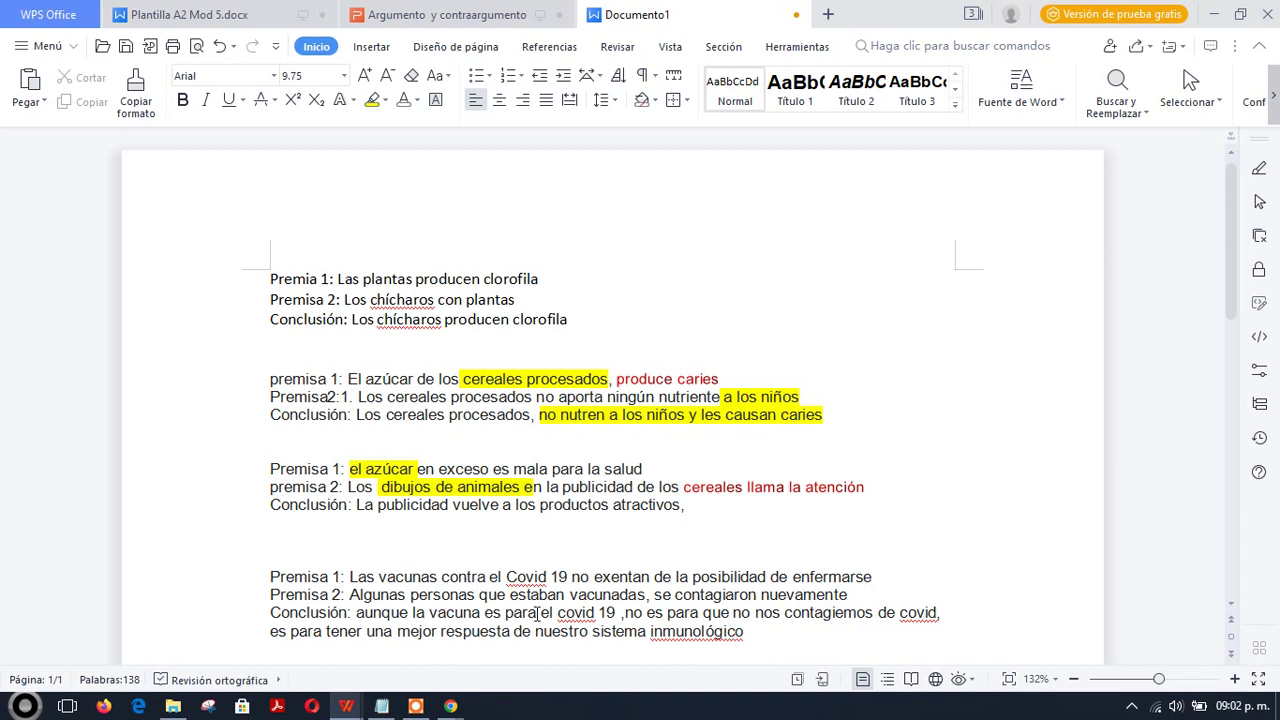
- Delete "aunque" and its surrounding spaces from the beginning of the vaccine conclusion
click(410, 612)
key(BackSpace)
key(BackSpace)
key(BackSpace)
key(BackSpace)
key(BackSpace)
key(BackSpace)
key(BackSpace)
key(BackSpace)
key(BackSpace)
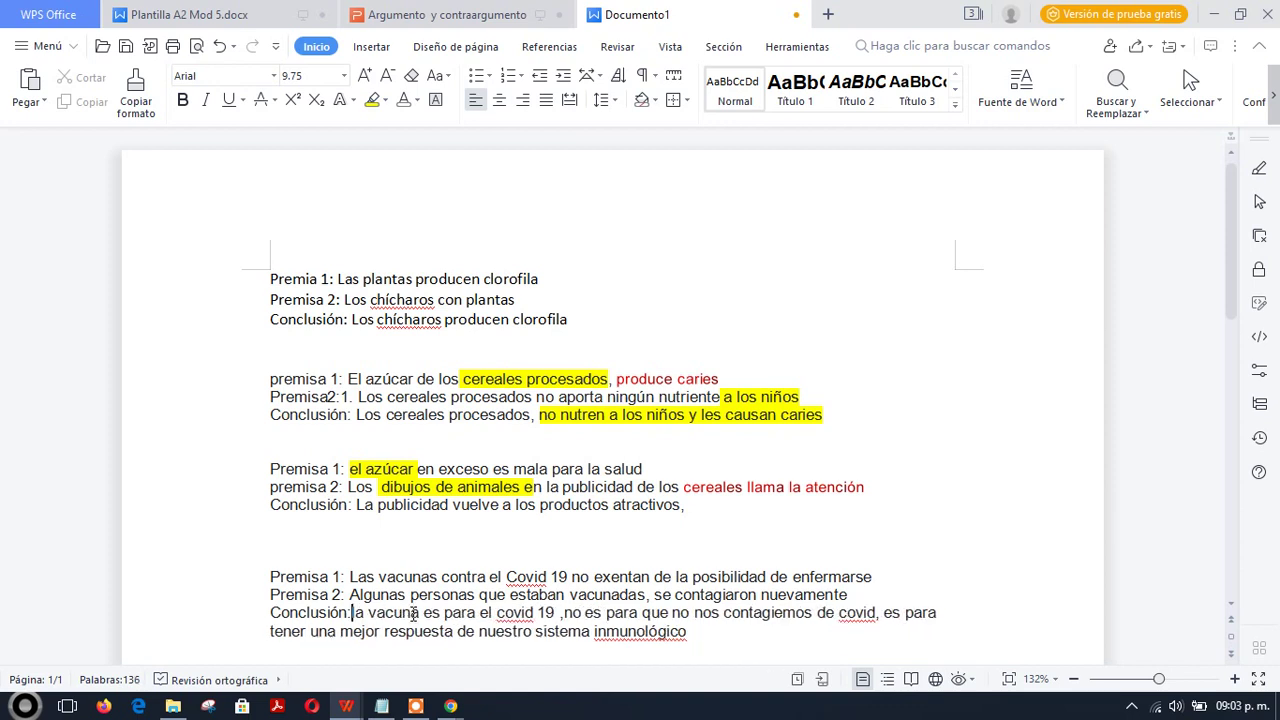
- Capitalize "La" at the start of the vaccine conclusion and replace "es para" with "contra" before "el covid 19"
text(L)
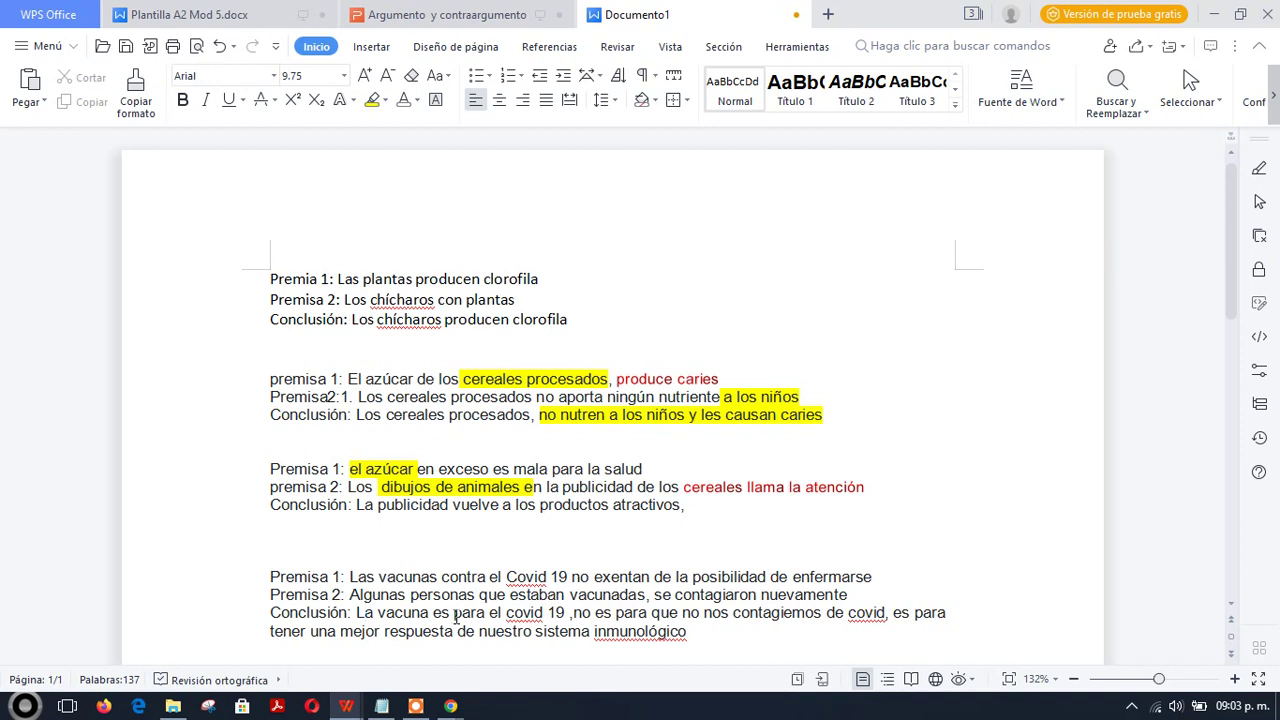
click(453, 612)
key(Delete)
key(Delete)
key(BackSpace)
key(BackSpace)
key(BackSpace)
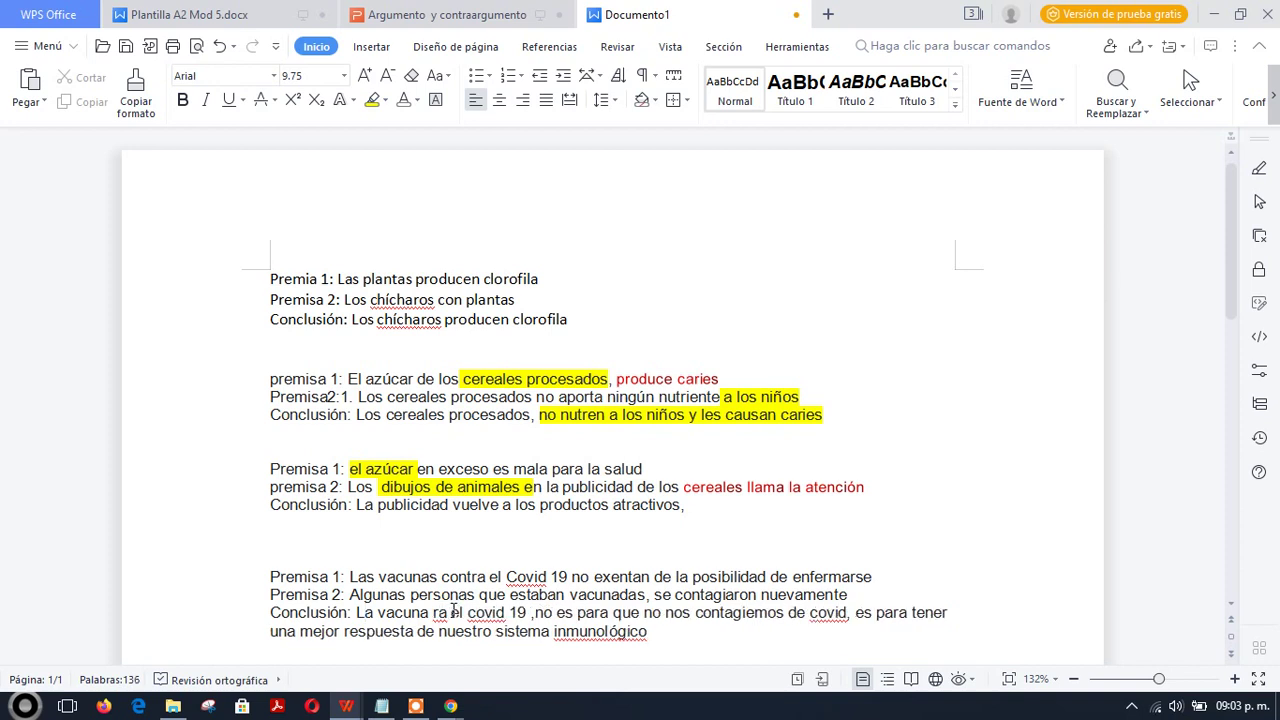
key(Delete)
key(Delete)
text(con)
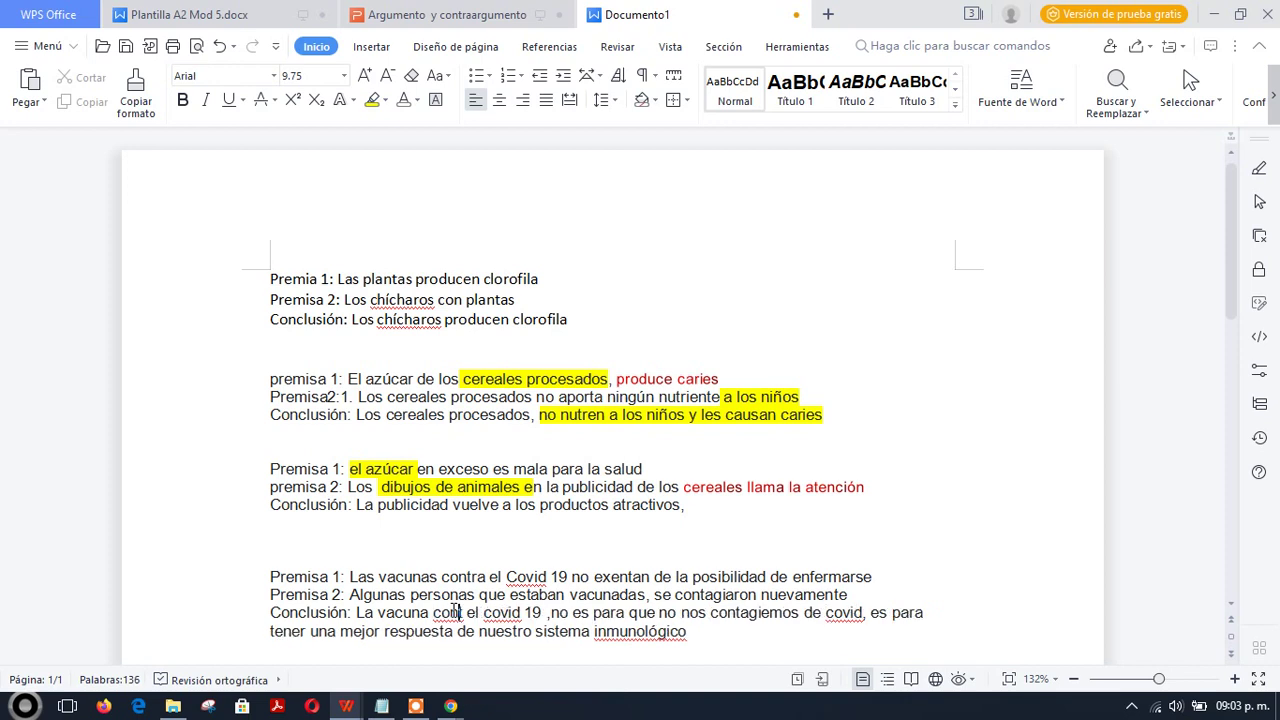
text(tra)
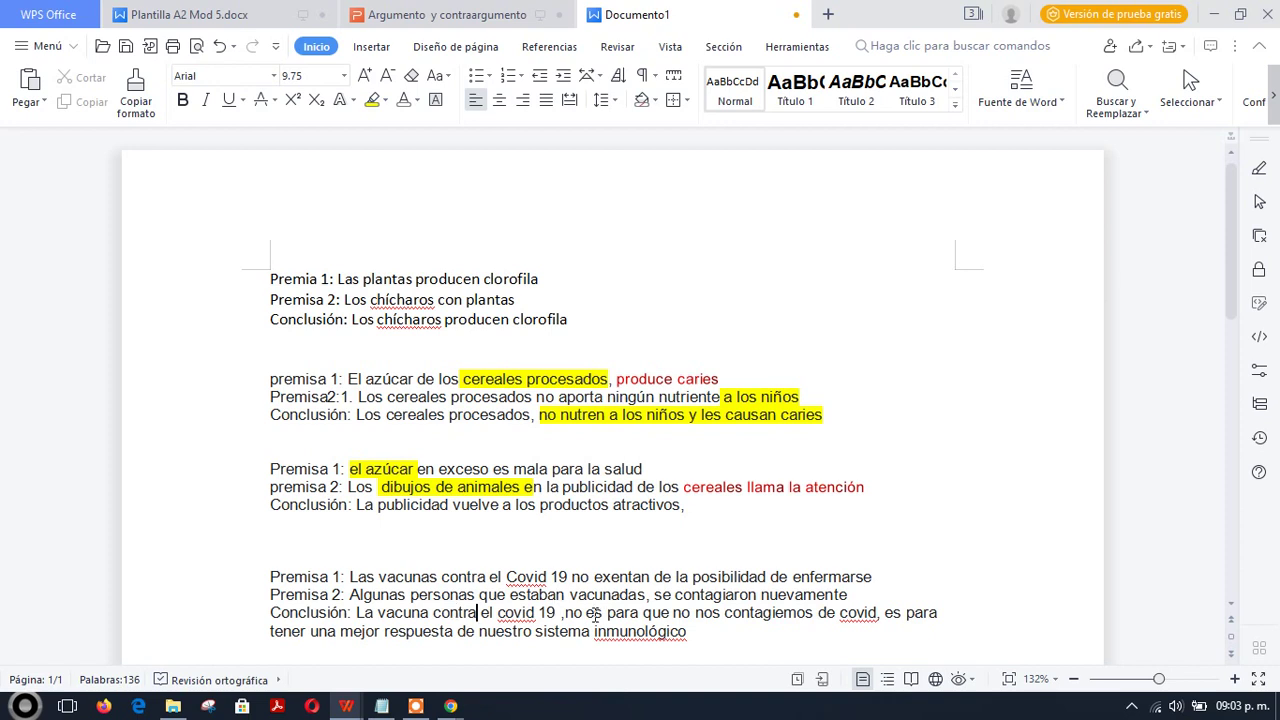
- Delete "de covid" after "contagiemos" in the vaccine conclusion, keeping the comma
click(876, 612)
key(BackSpace)
key(BackSpace)
key(BackSpace)
key(BackSpace)
key(BackSpace)
key(BackSpace)
key(BackSpace)
key(BackSpace)
key(BackSpace)
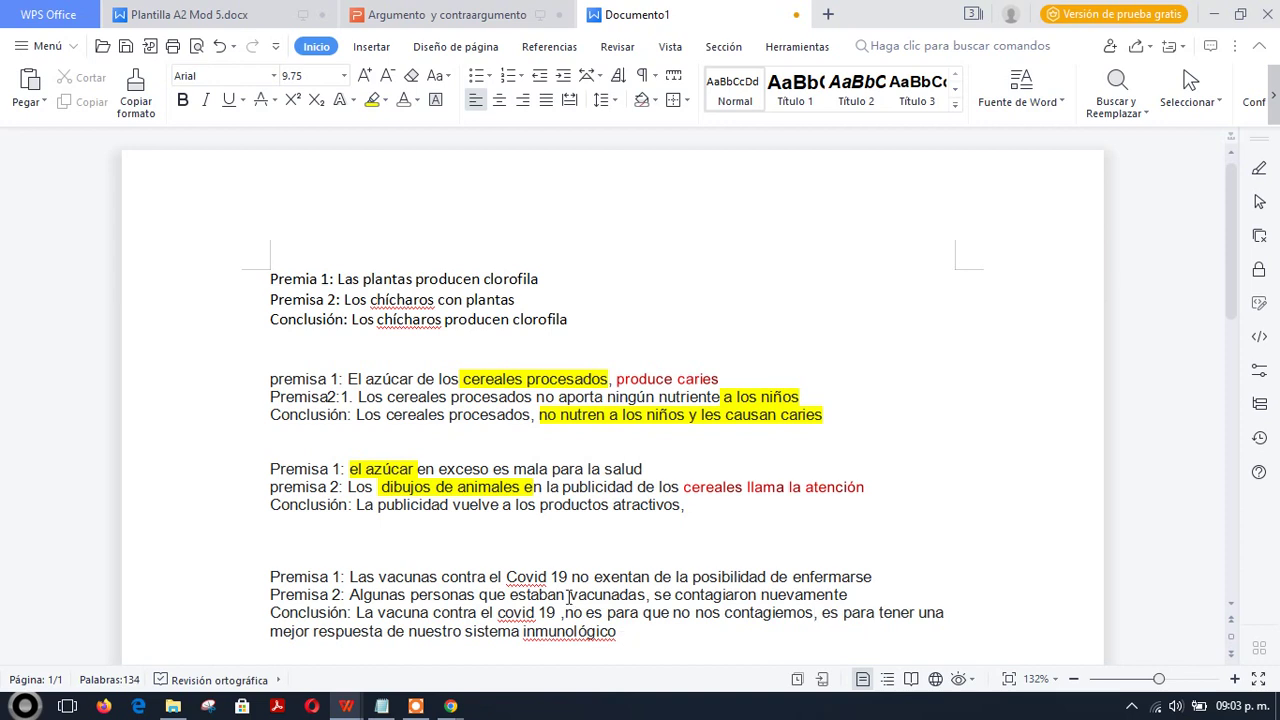
- Switch to the Google Meet call, read the chat through to the newest messages, and return to the WPS document
key(alt+Tab)
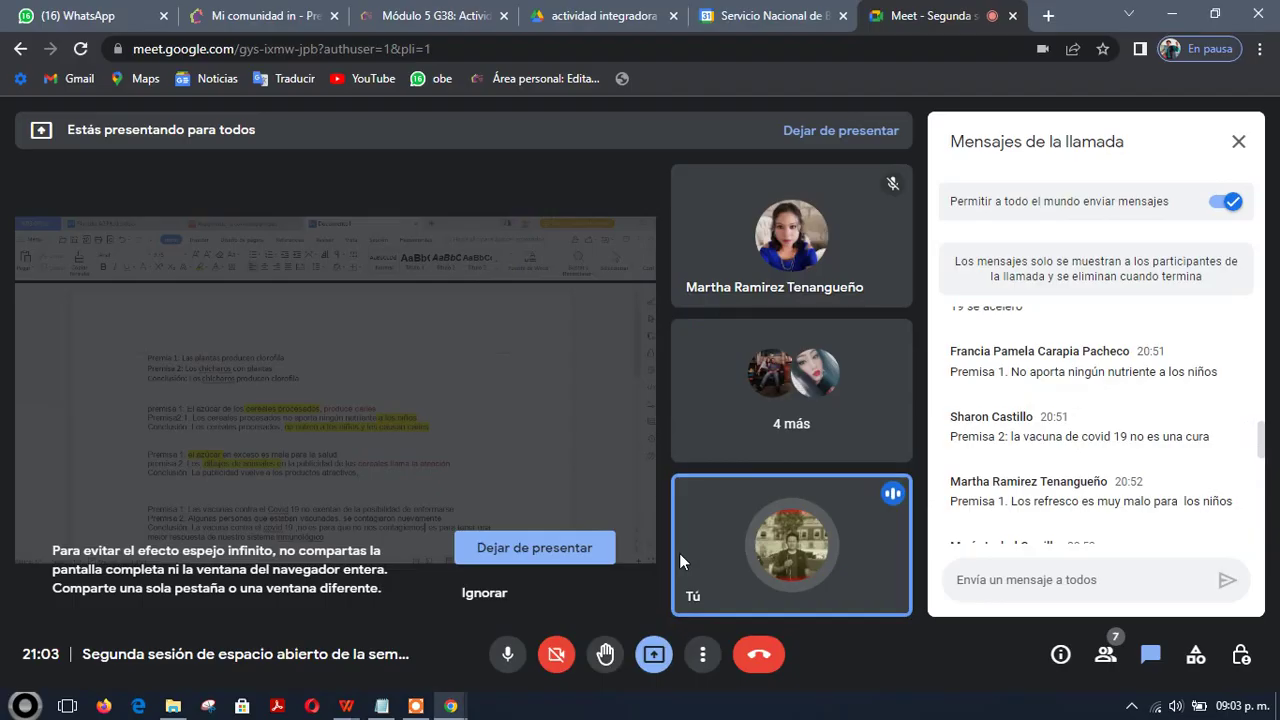
scroll(1258, 515, down, 4)
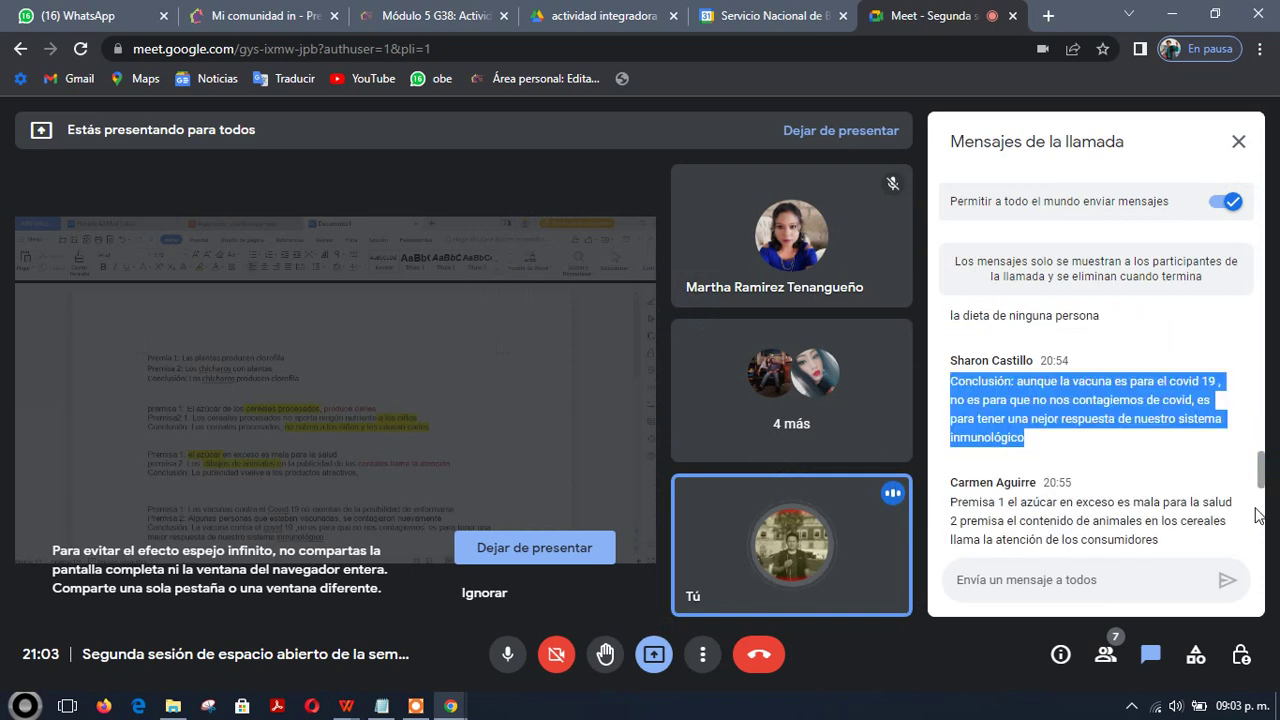
scroll(1258, 515, down, 5)
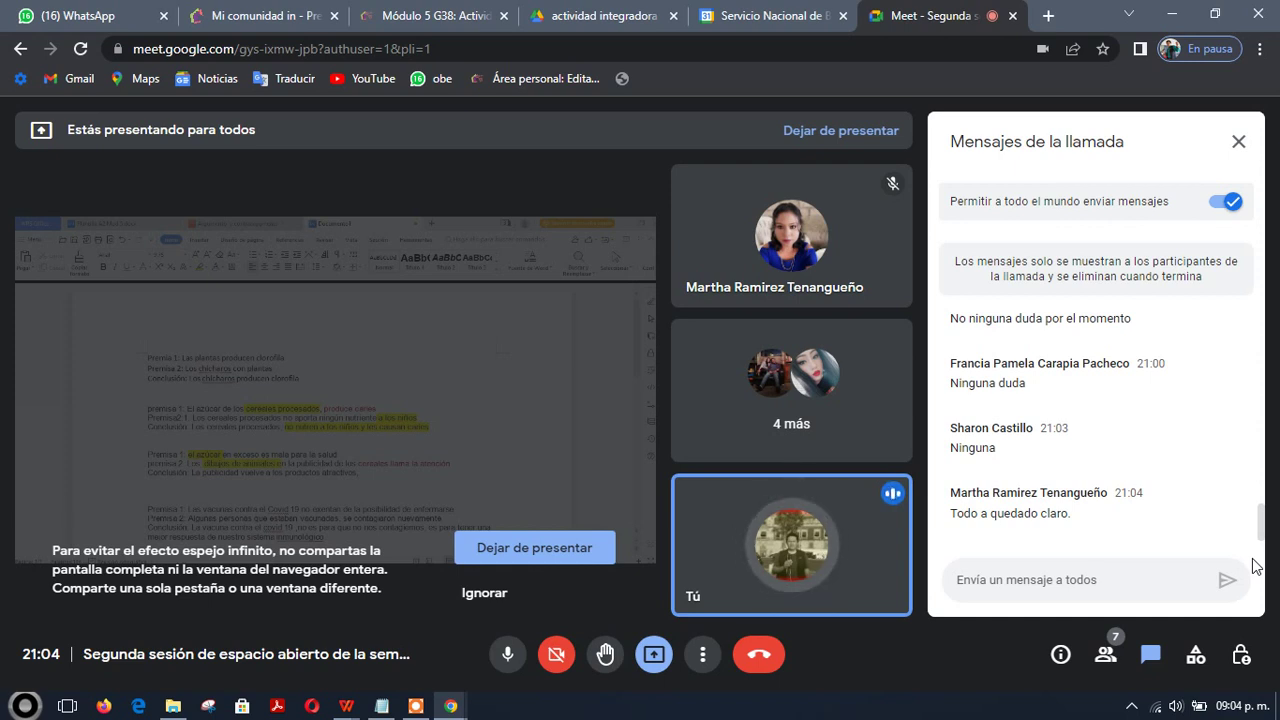
key(alt+Tab)
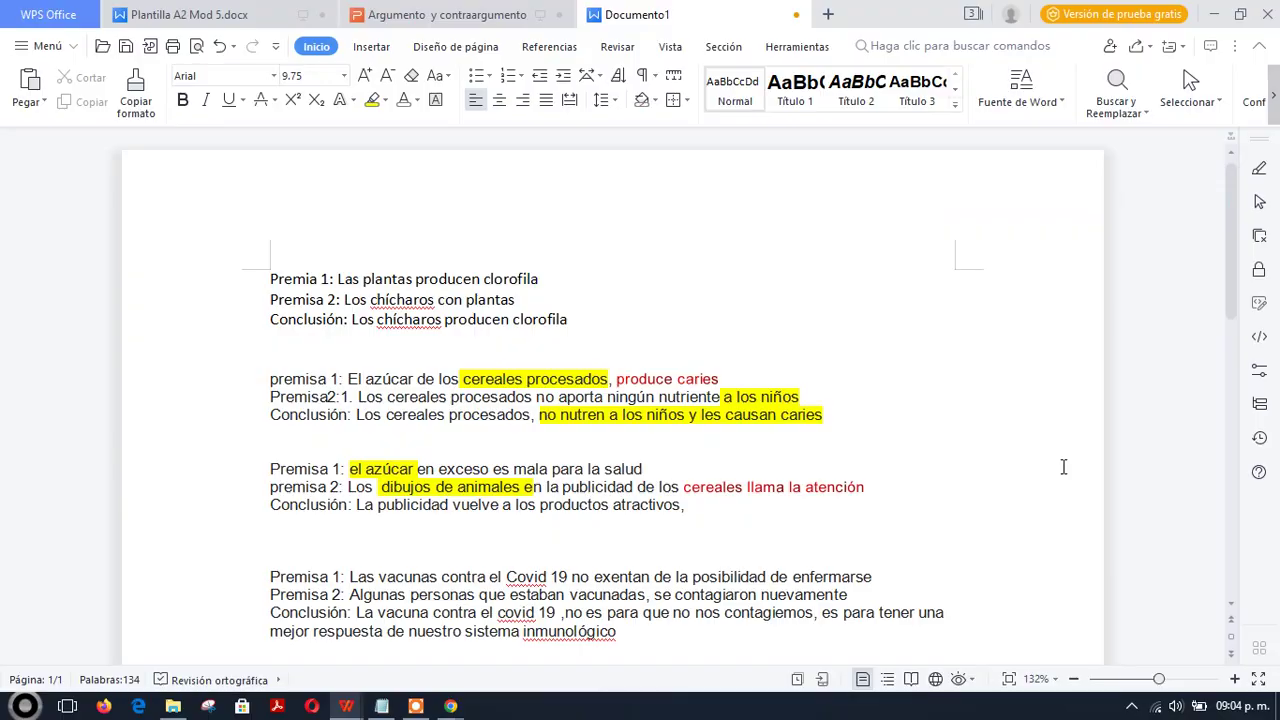
- Check the "Actividad" slide in the argument presentation and go back to Documento1
click(500, 21)
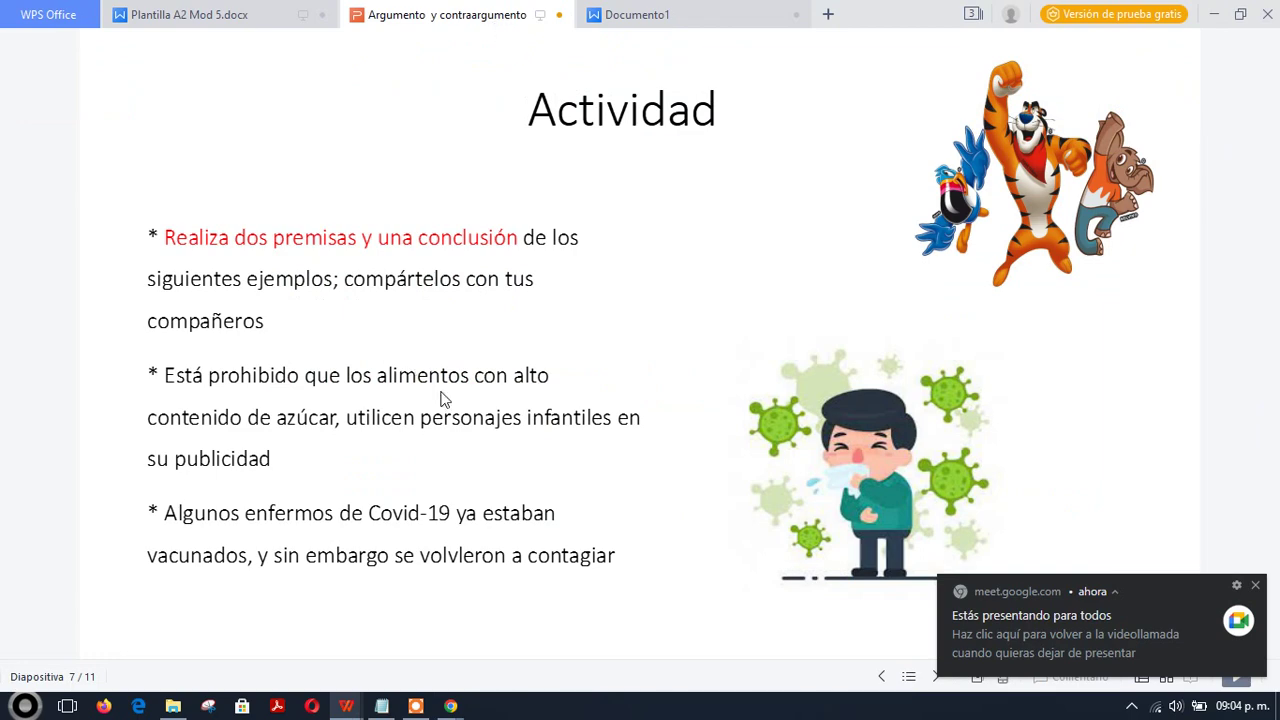
click(664, 29)
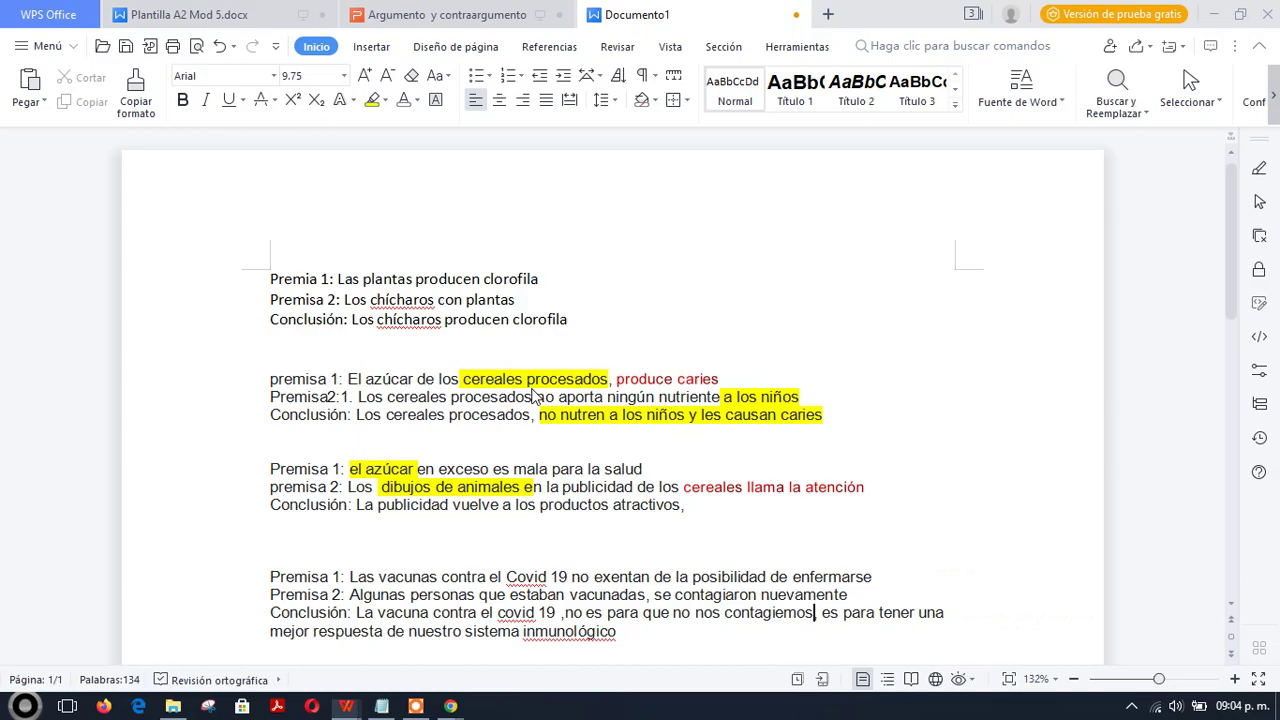
- Check the Meet chat once more, then return to the argument presentation in WPS and advance to the "Contraargumentos" slide
key(alt+Tab)
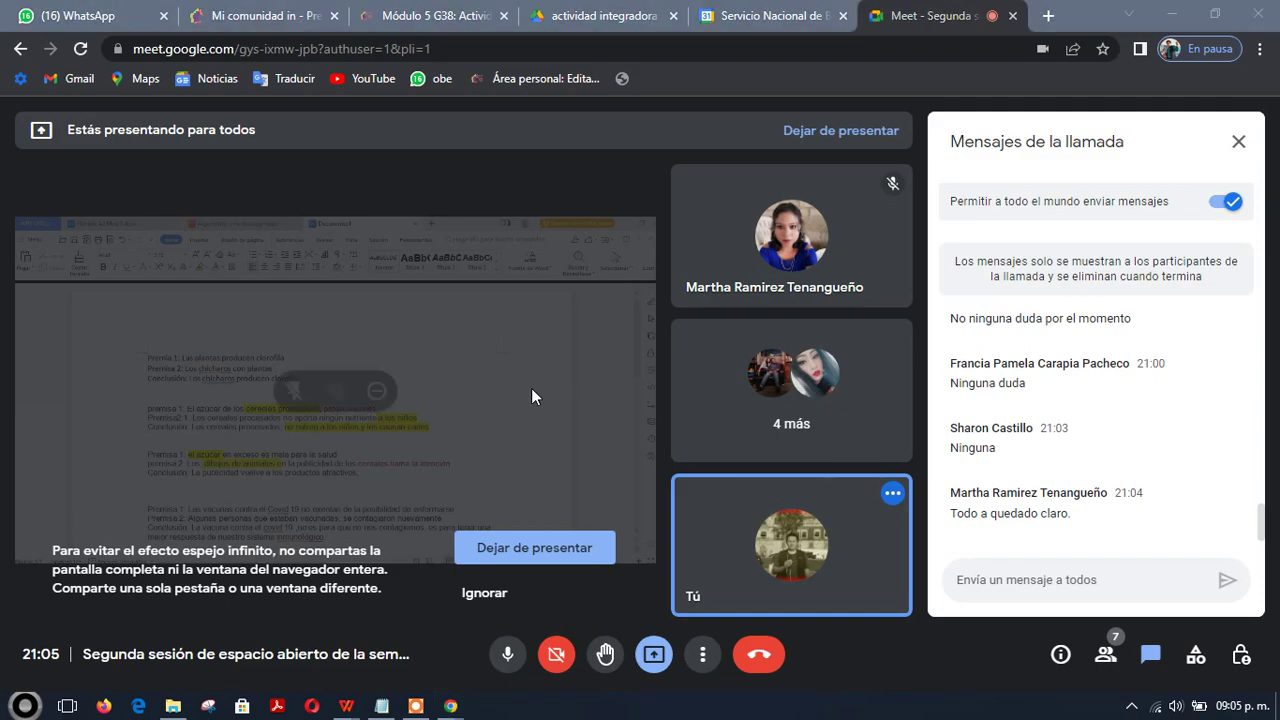
key(alt+Tab)
click(465, 14)
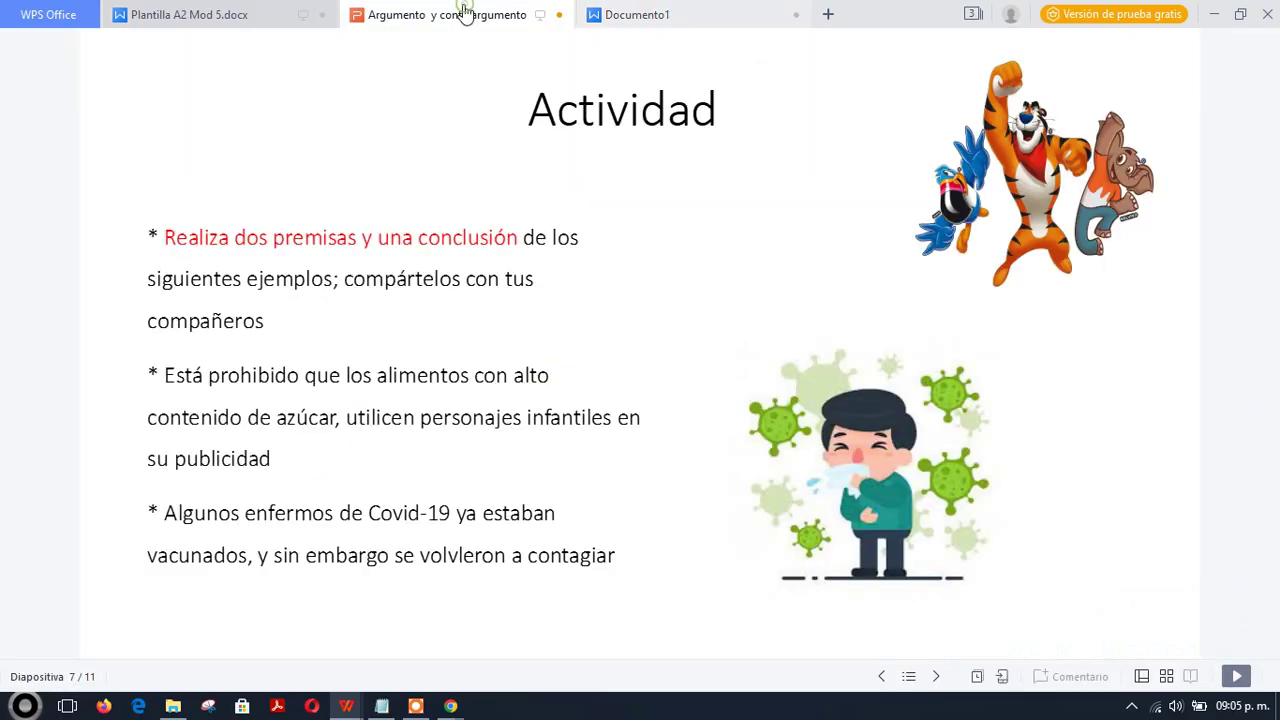
click(511, 348)
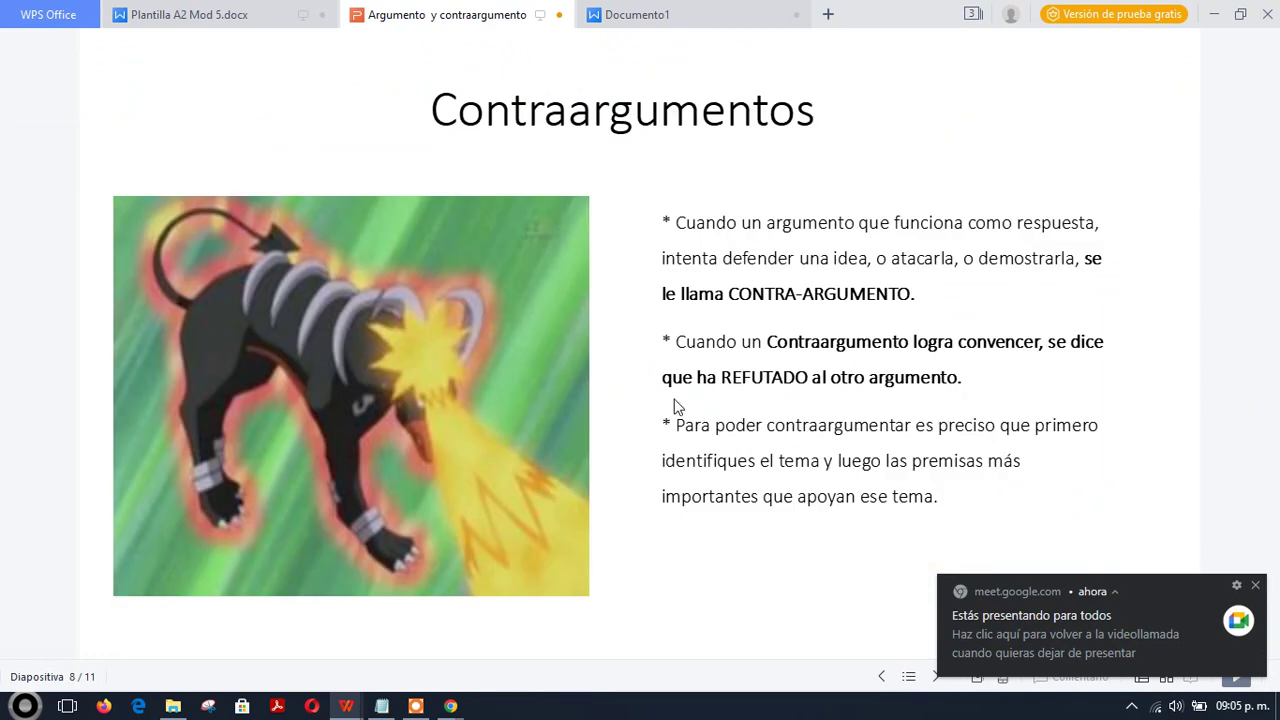